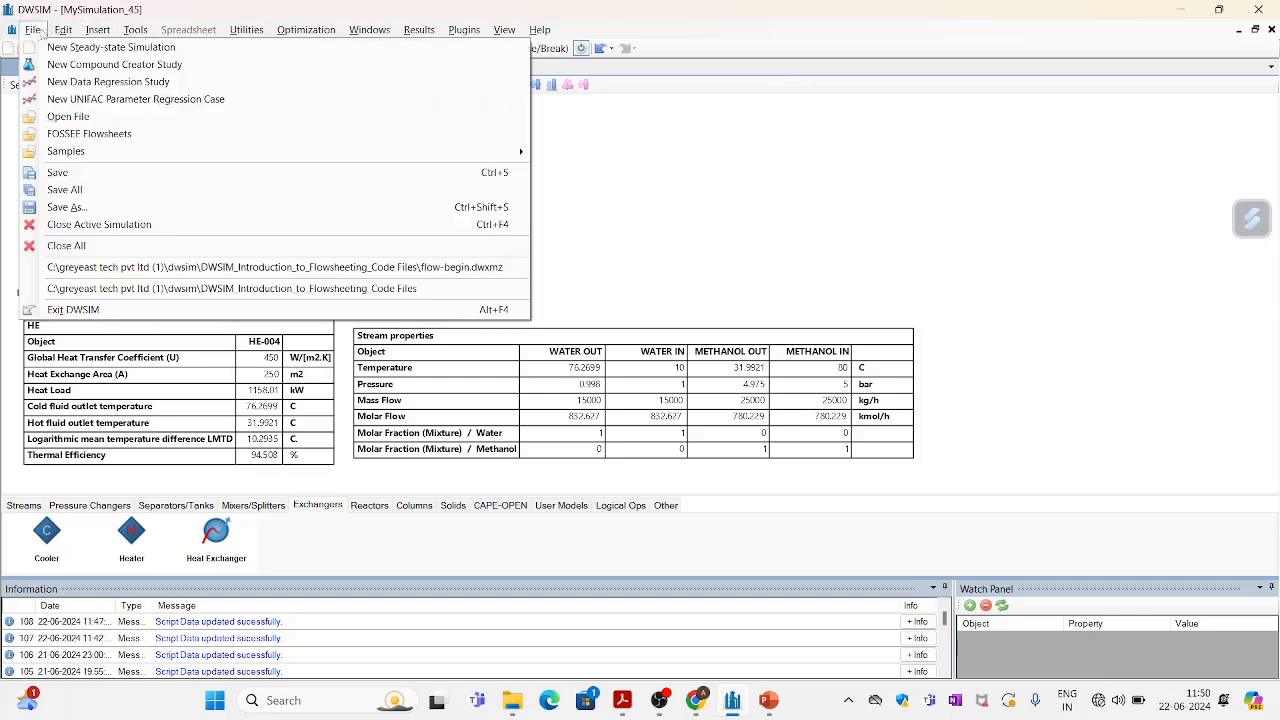
left_click(35, 30)
left_click(35, 30)
left_click(35, 30)
left_click(33, 30)
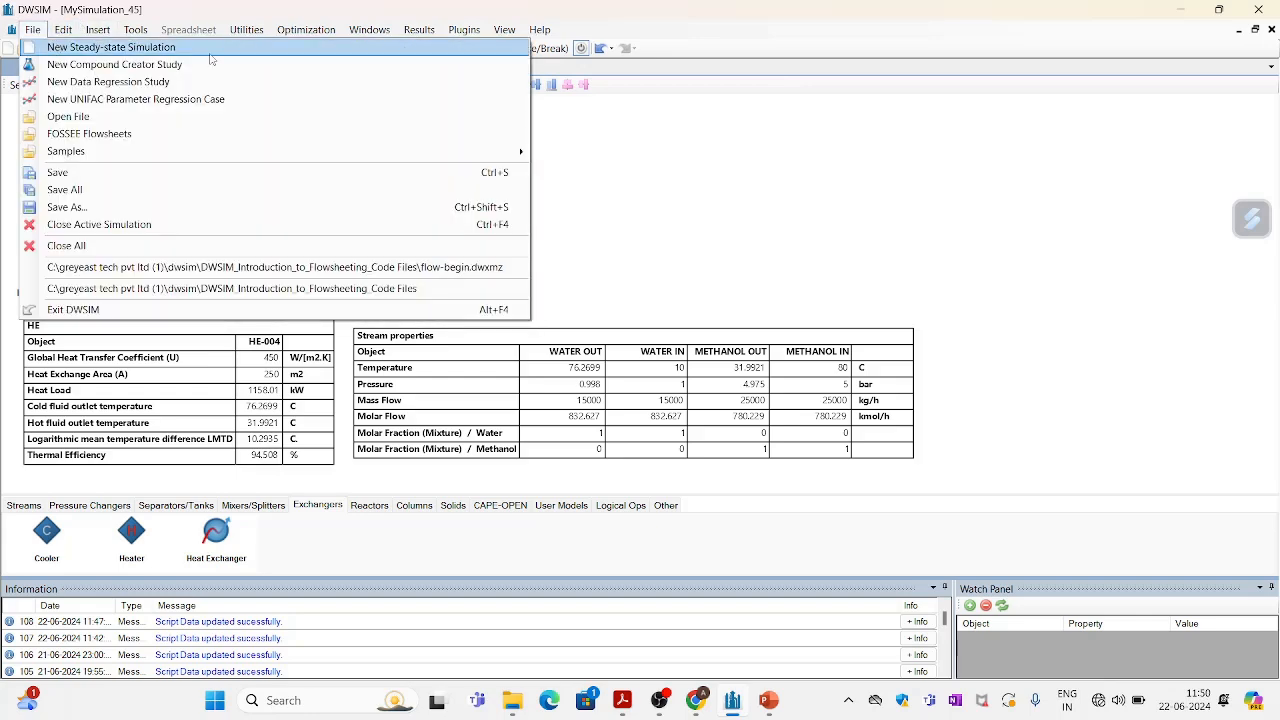
left_click(679, 172)
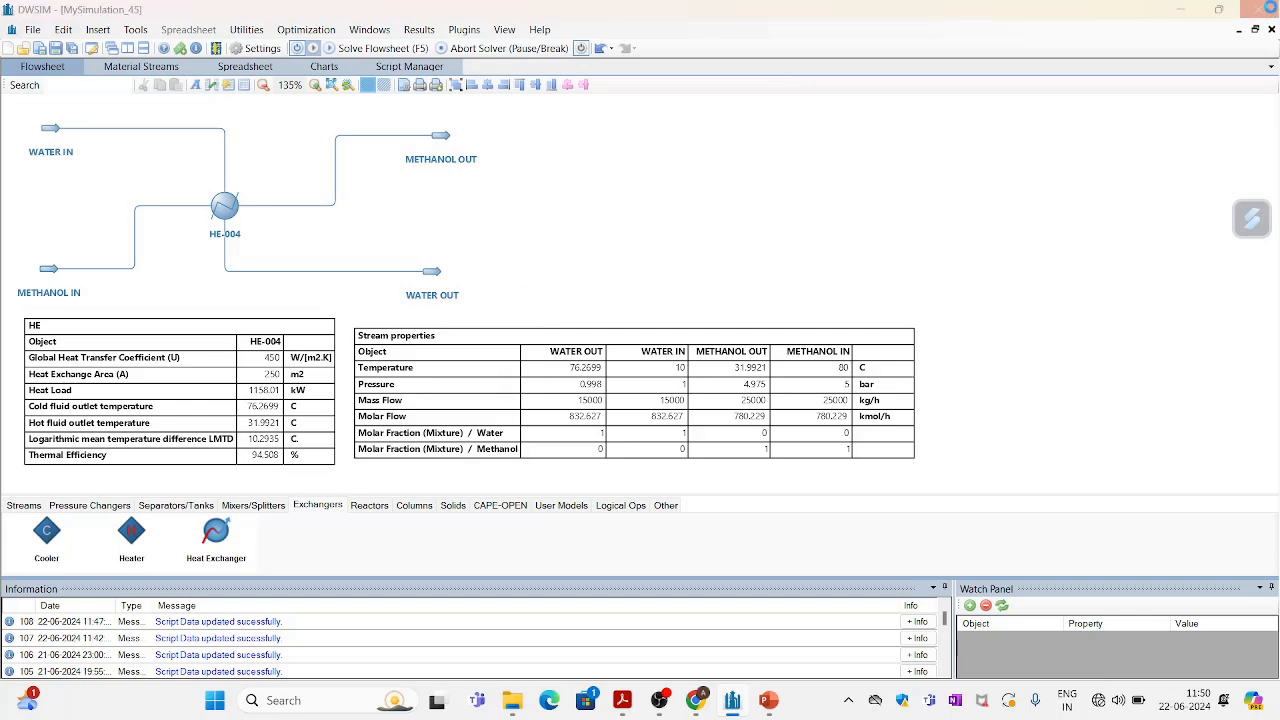
Close the current simulation without saving it.
left_click(1271, 29)
left_click(682, 410)
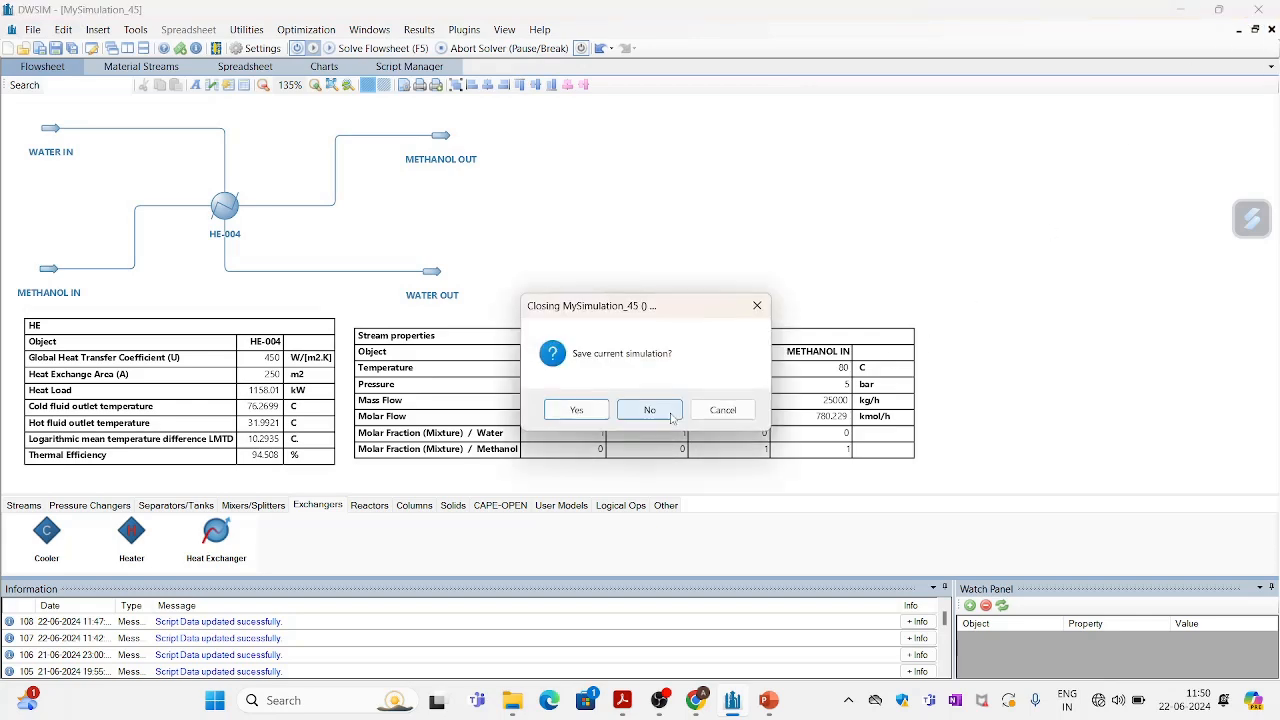
left_click(675, 412)
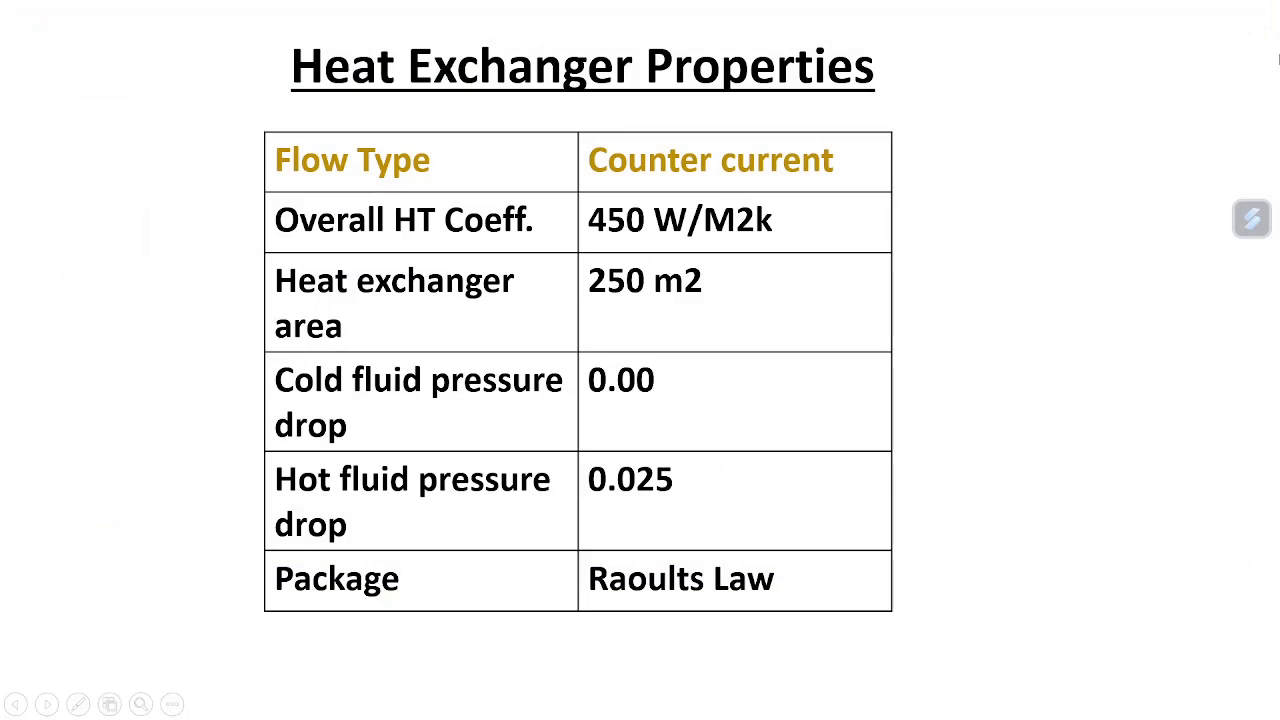
Exit the slideshow, minimize the open windows and launch DWSIM from the desktop shortcut.
key("Escape")
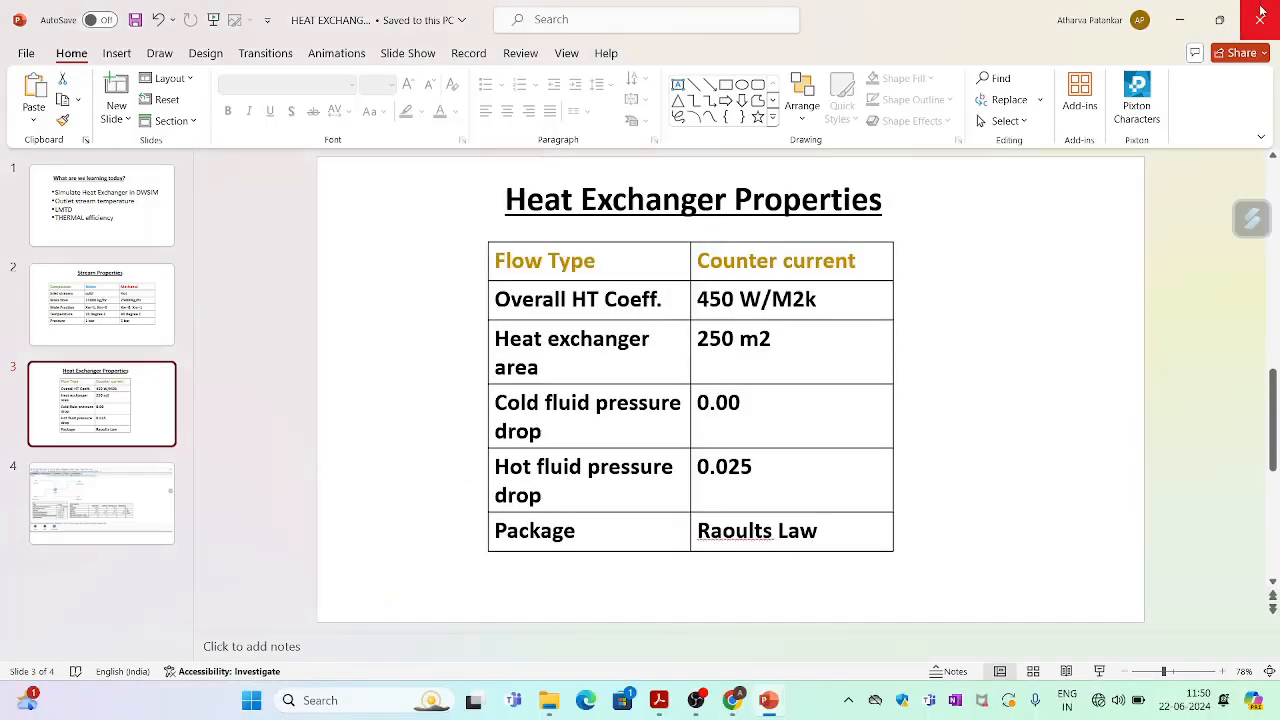
left_click(1181, 26)
left_click(1181, 9)
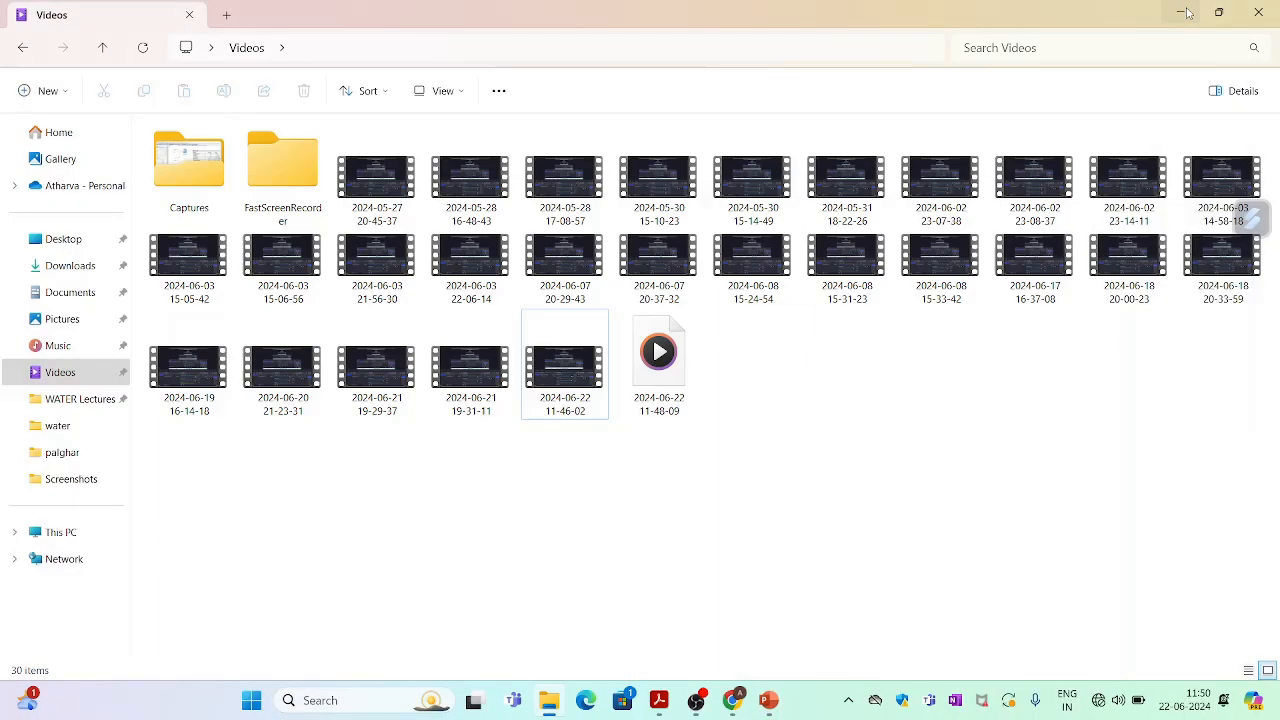
left_click(1181, 12)
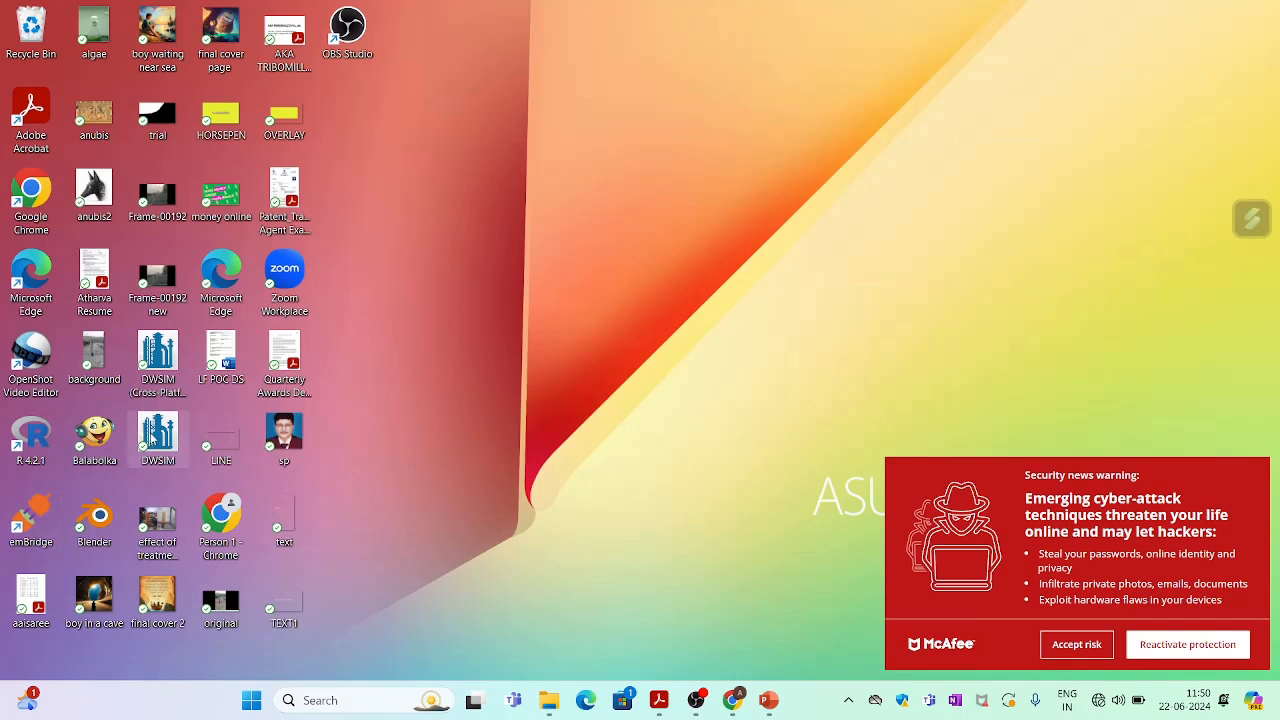
double_click(152, 436)
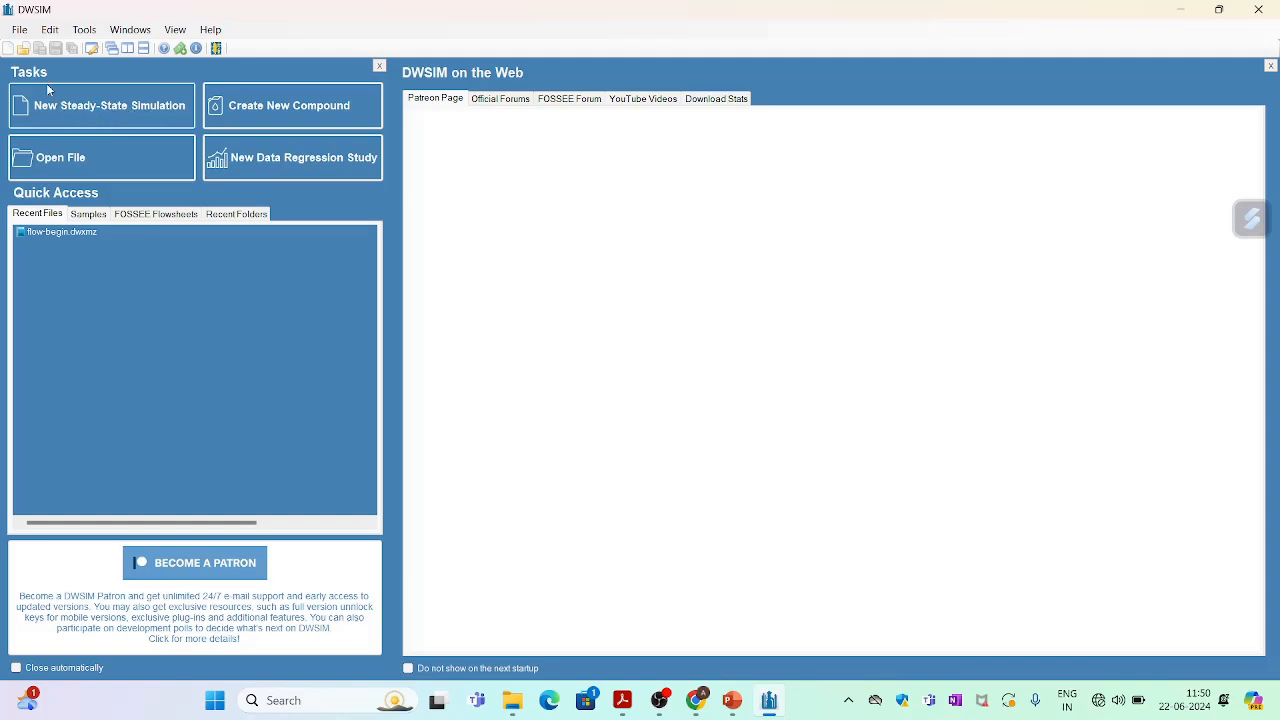
Start a new steady-state simulation and advance past the configuration wizard's introduction.
left_click(20, 31)
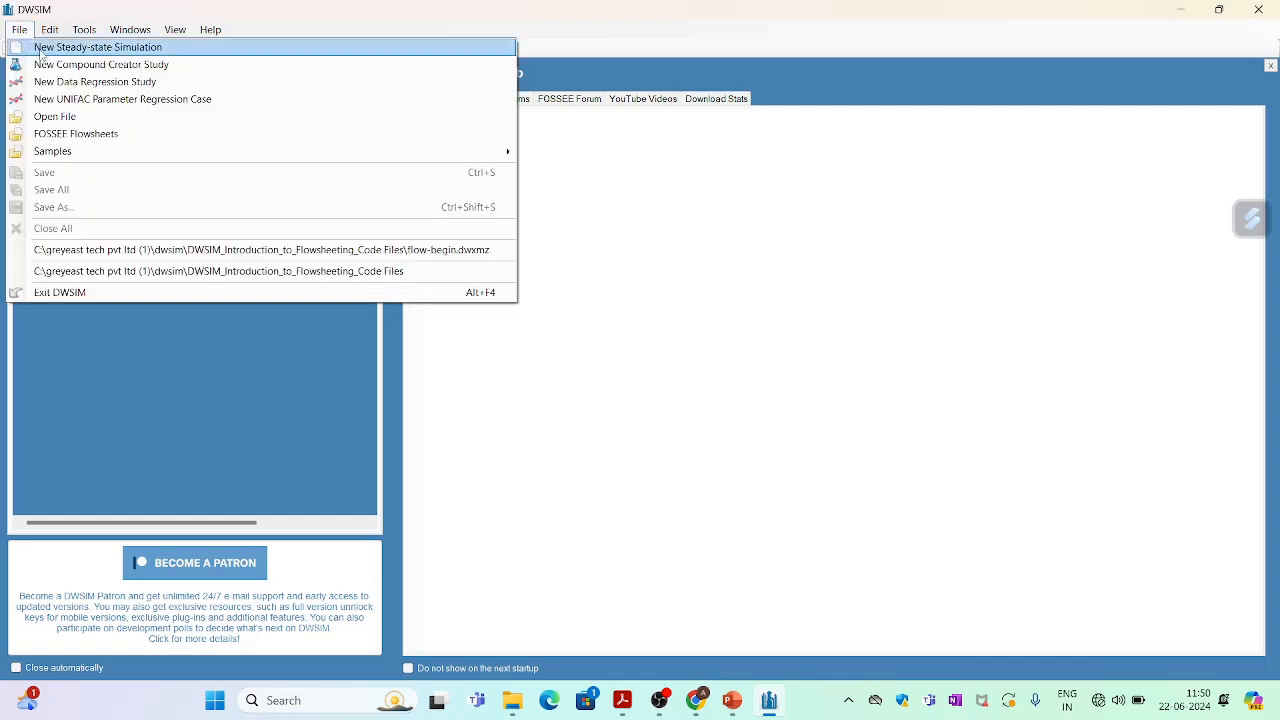
left_click(72, 48)
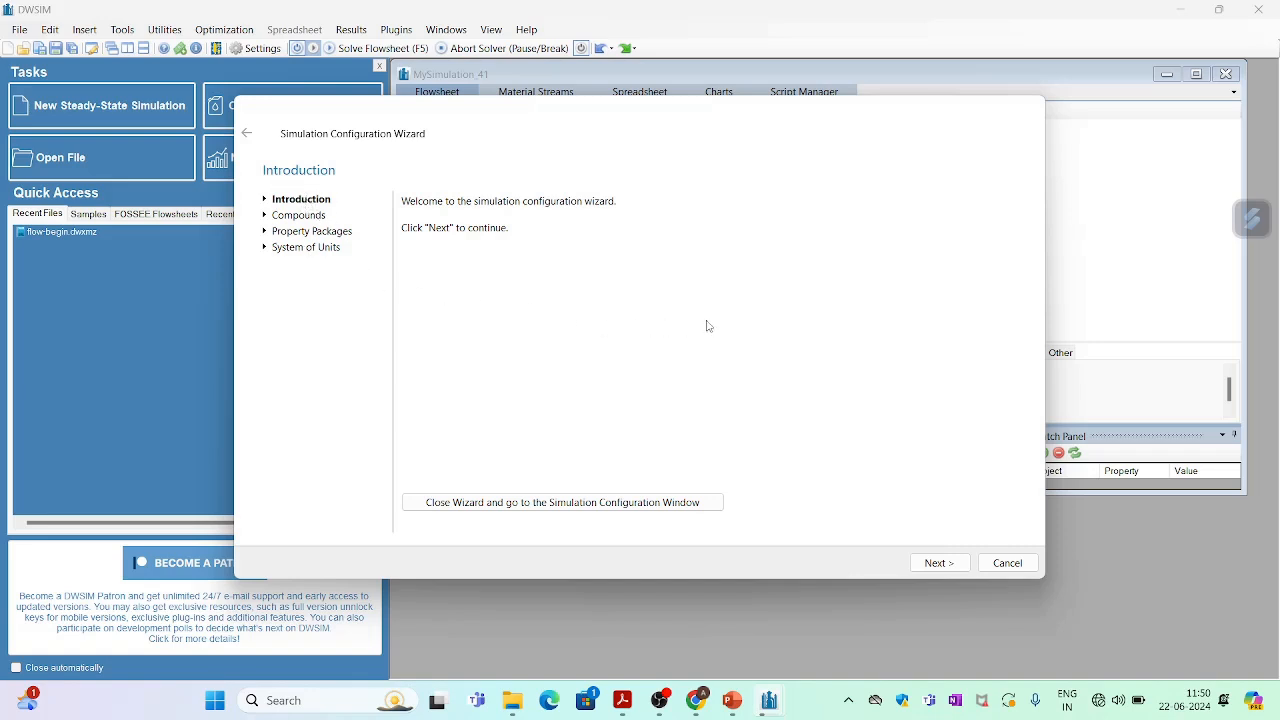
left_click(937, 563)
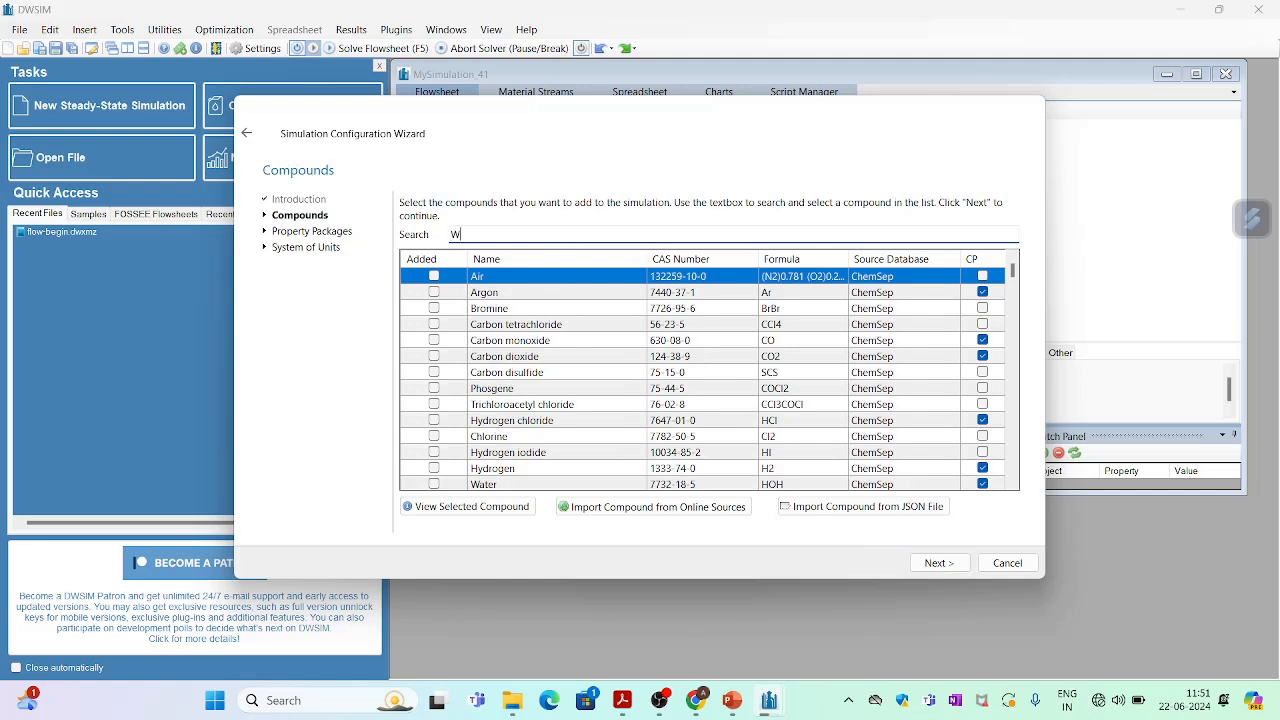
Search for and add Water and Methanol as the simulation compounds, then continue.
type("WATER")
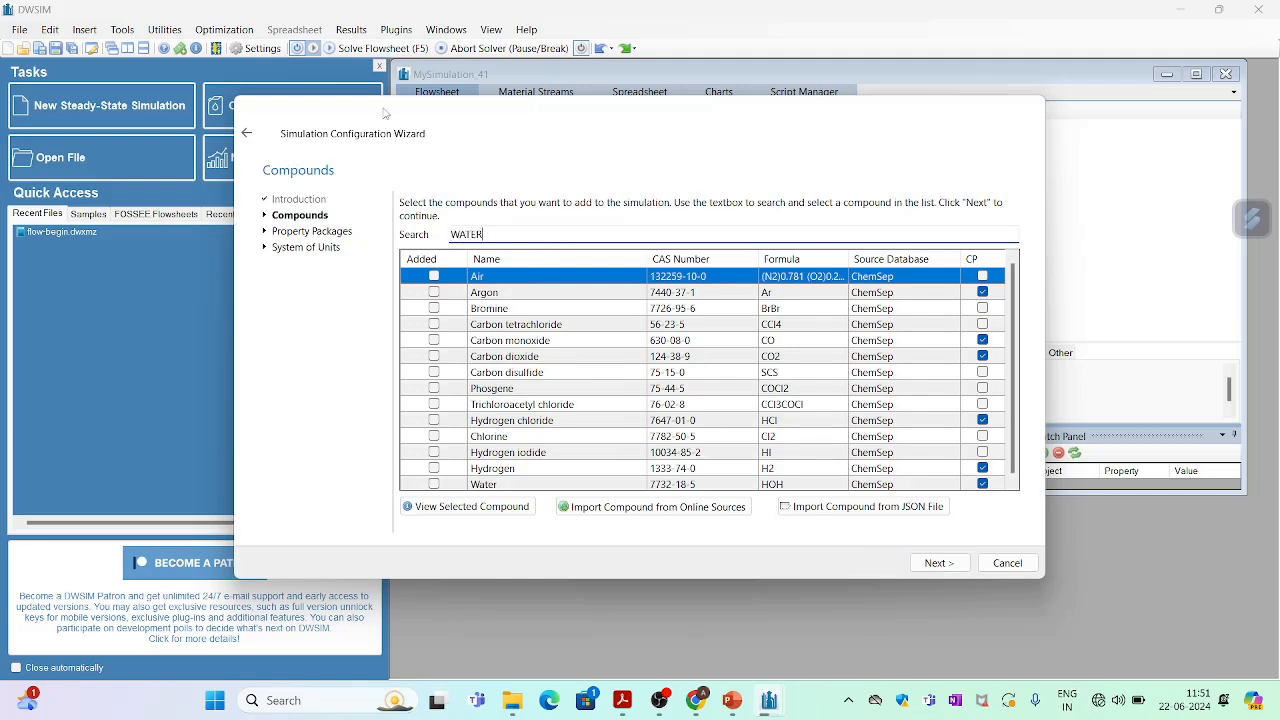
left_click(434, 276)
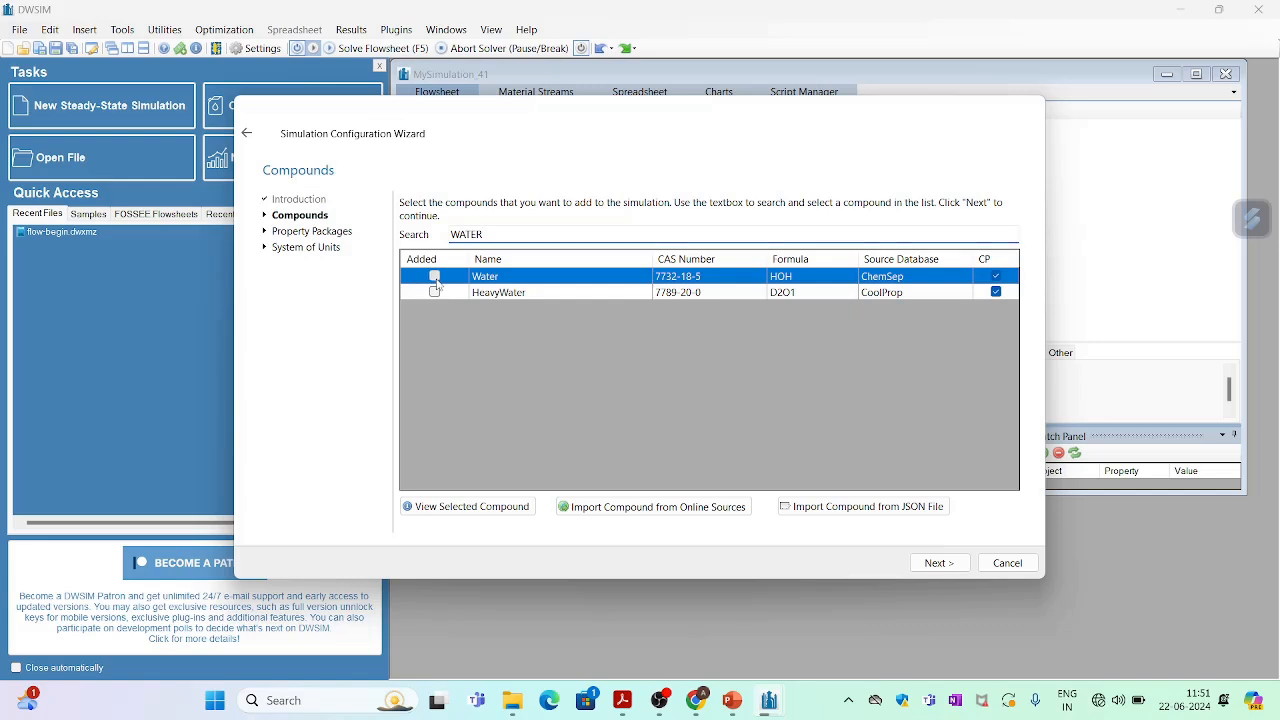
left_click(536, 234)
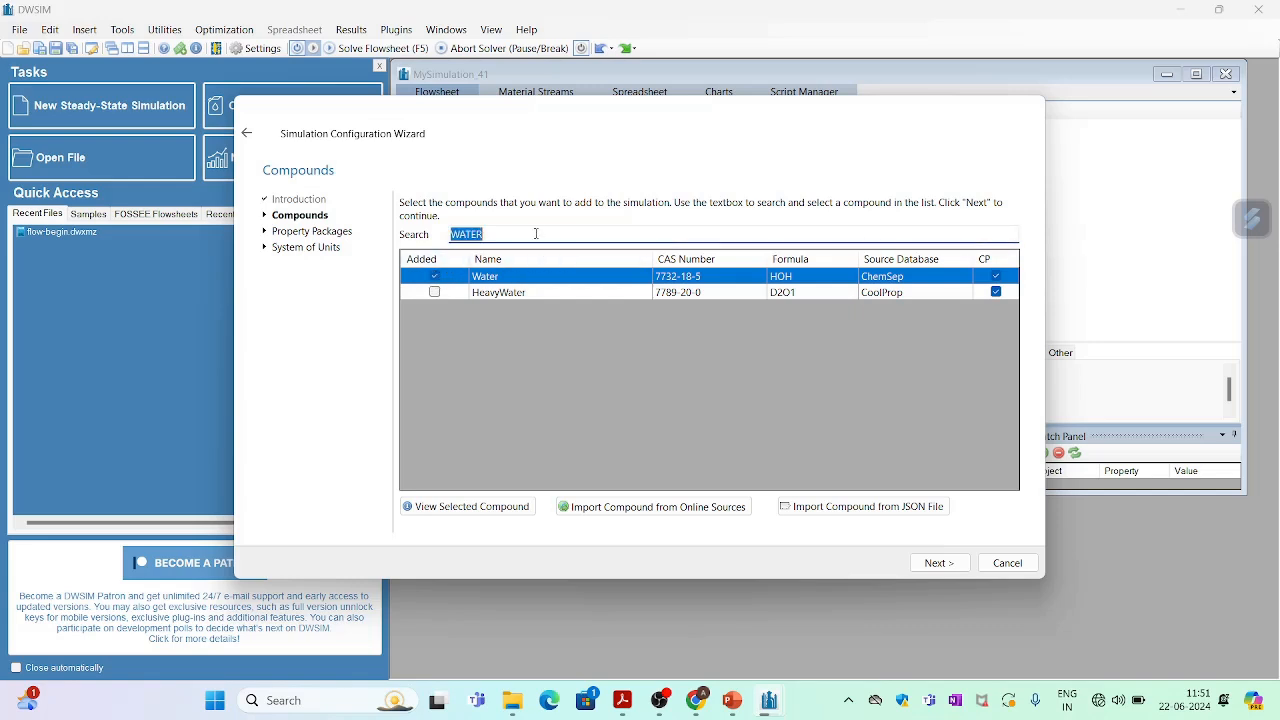
type("MET")
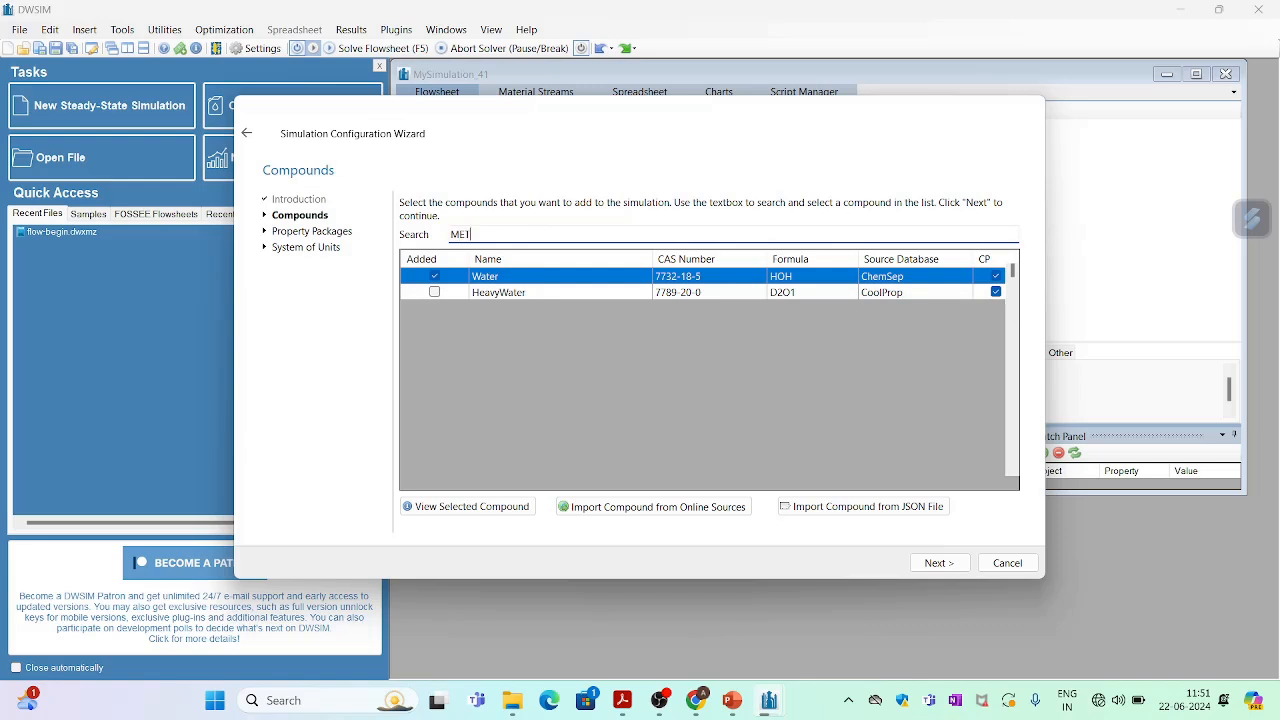
type("HANOL")
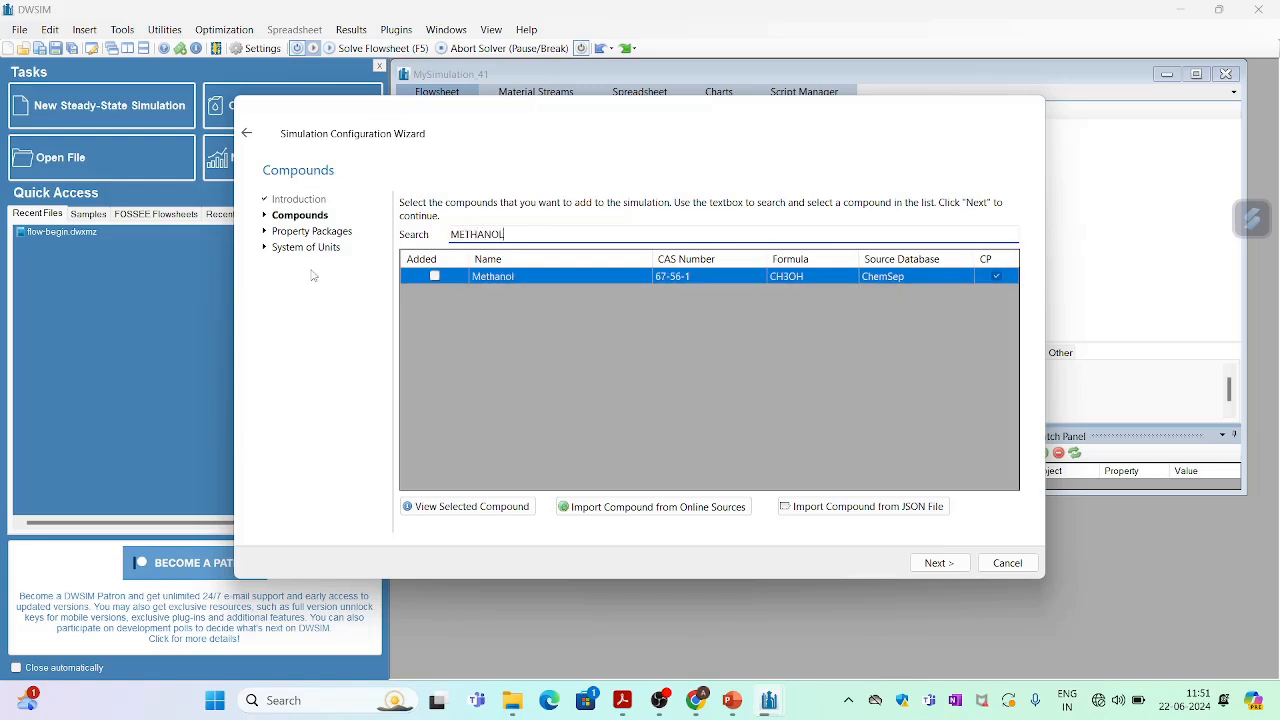
left_click(435, 277)
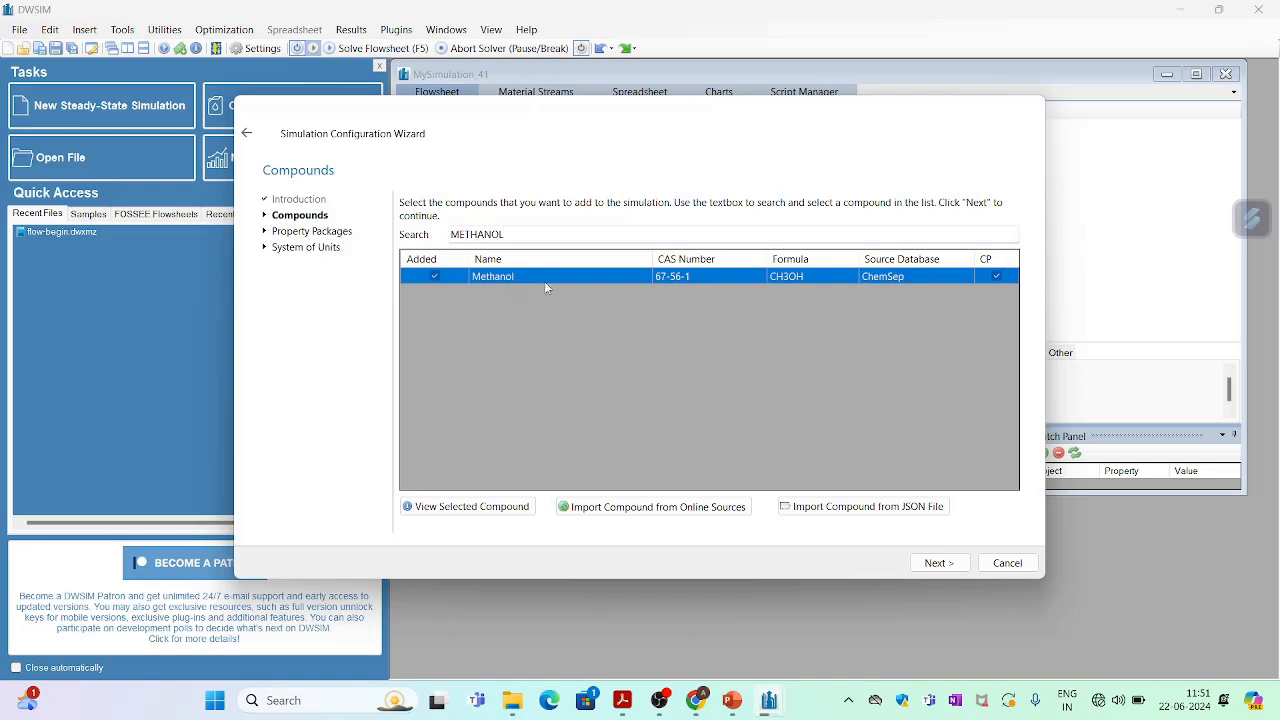
left_click(938, 563)
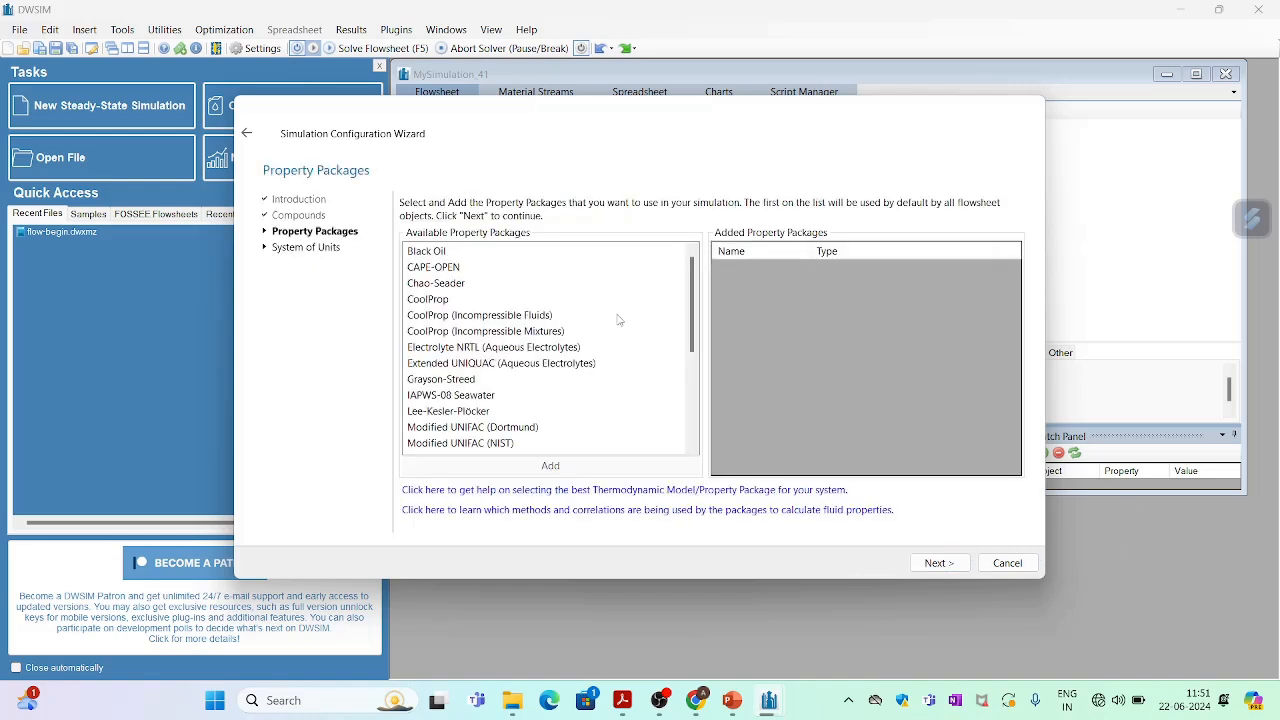
Add the Raoult's Law property package and continue to the units page.
left_click_drag(692, 307, 689, 392)
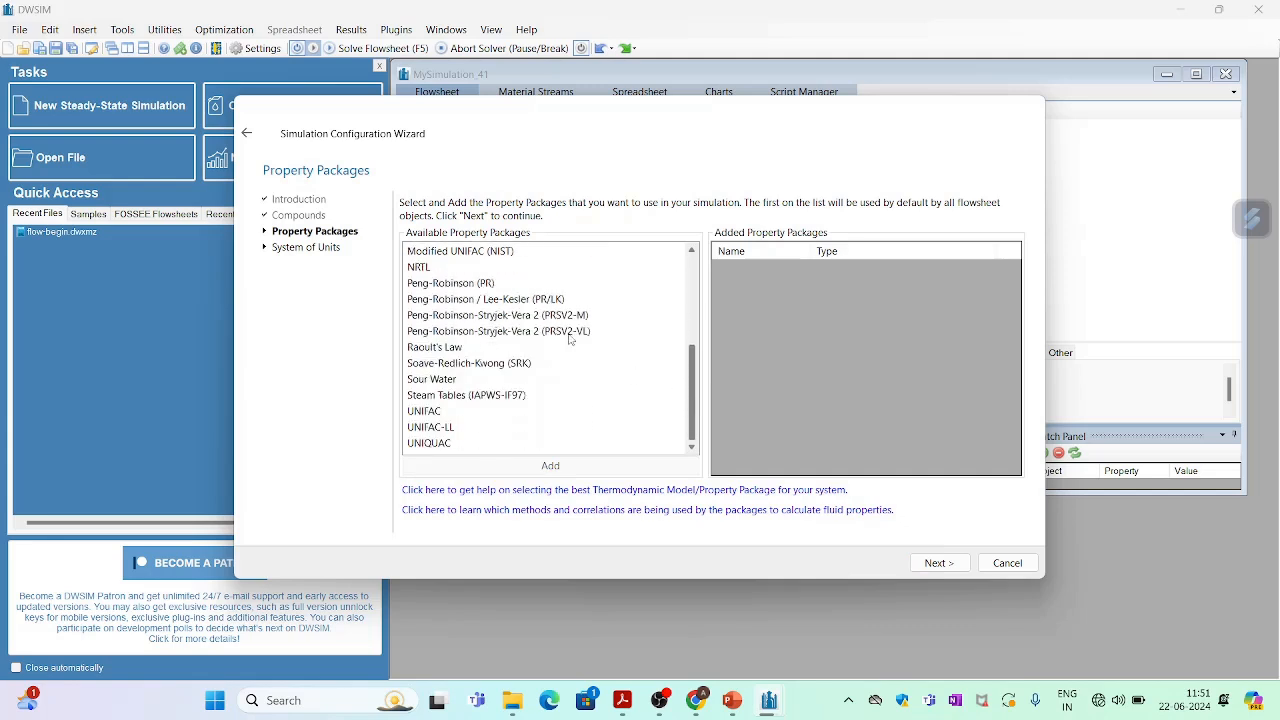
double_click(467, 347)
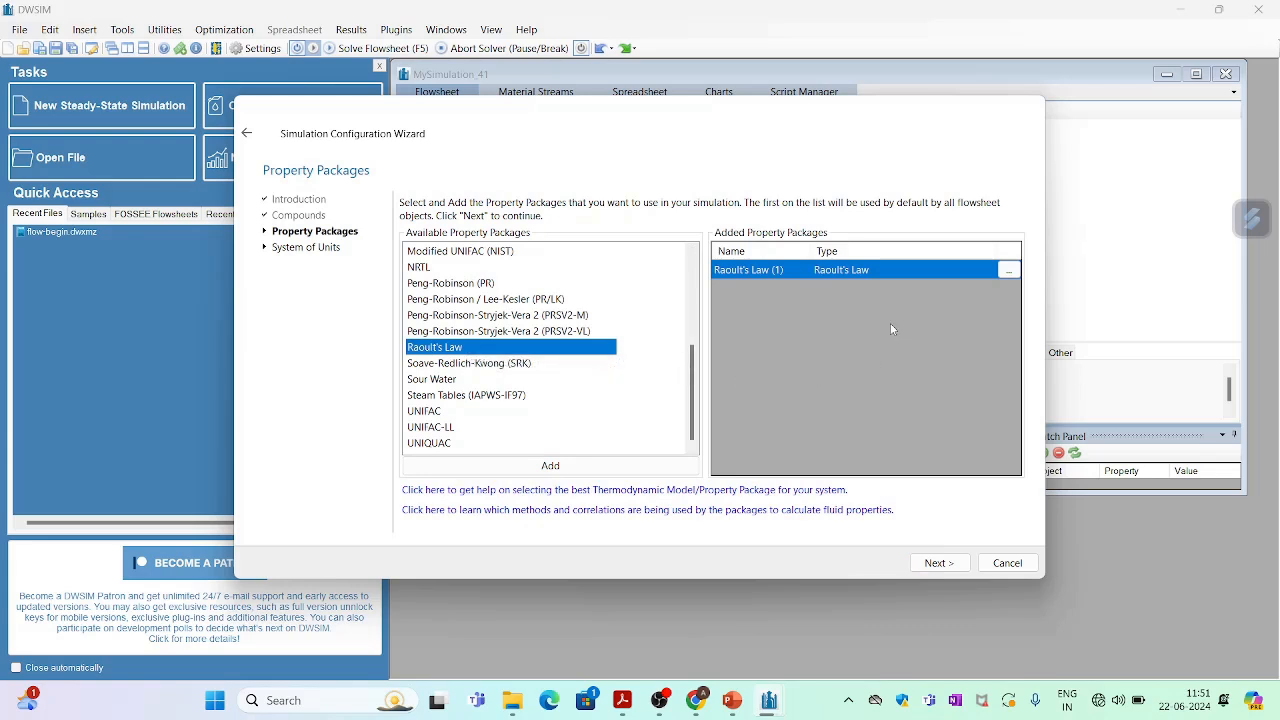
left_click(933, 563)
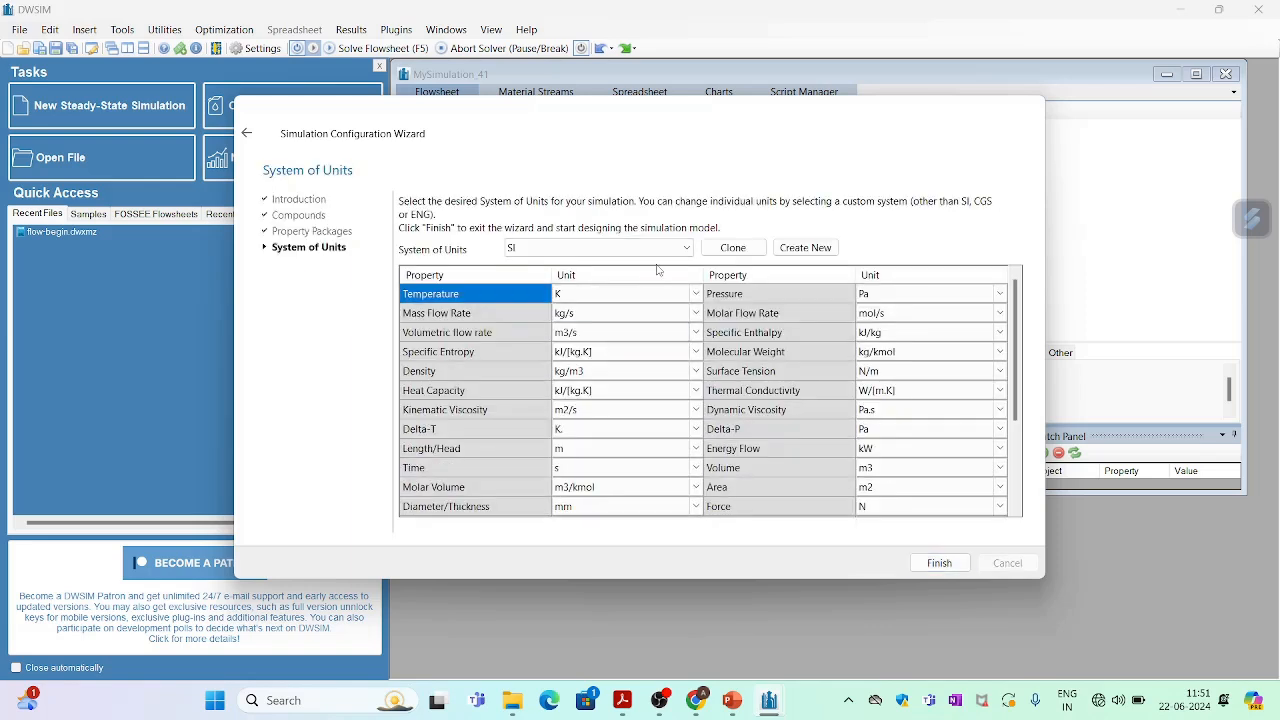
Select the C5 system of units and finish the wizard.
left_click(666, 250)
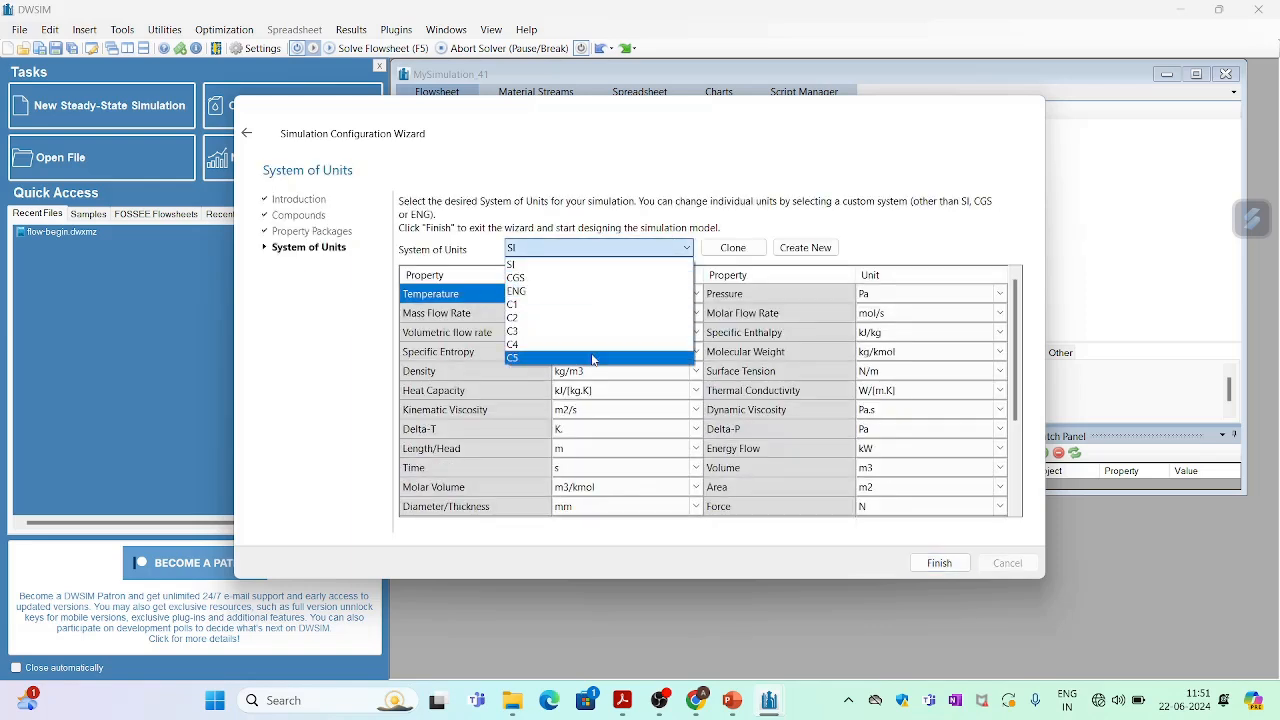
left_click(593, 355)
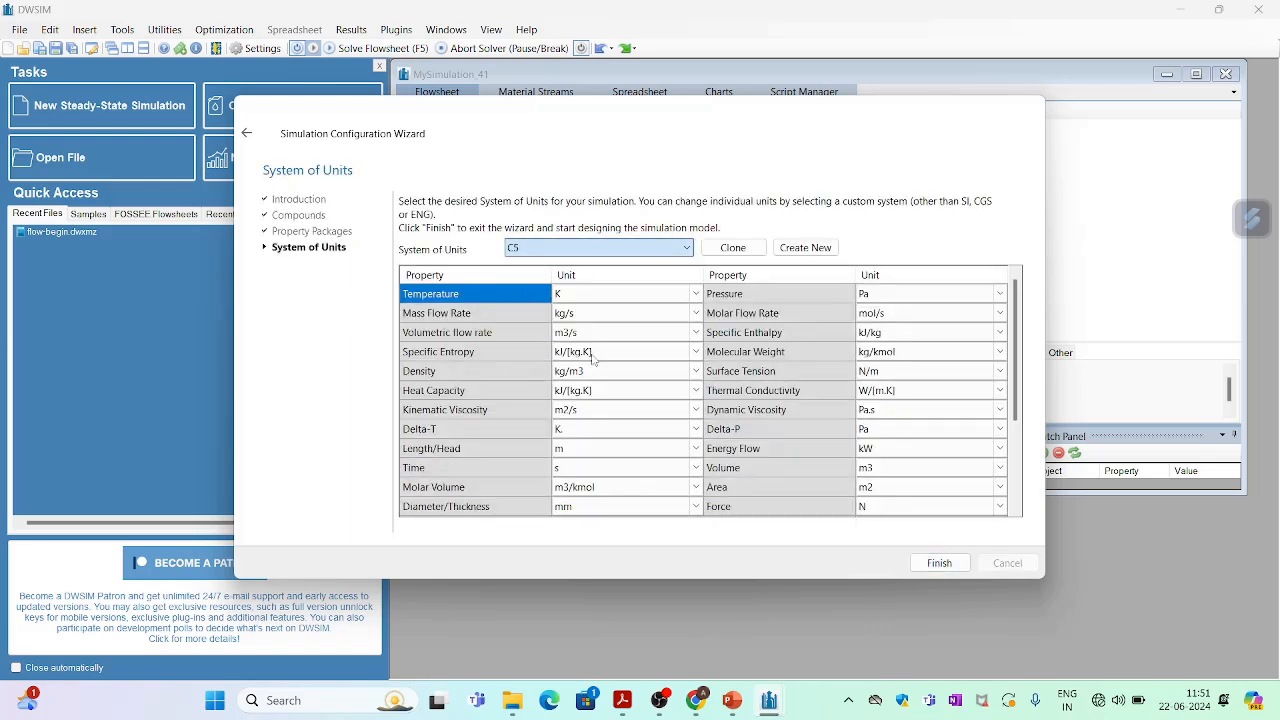
left_click(940, 563)
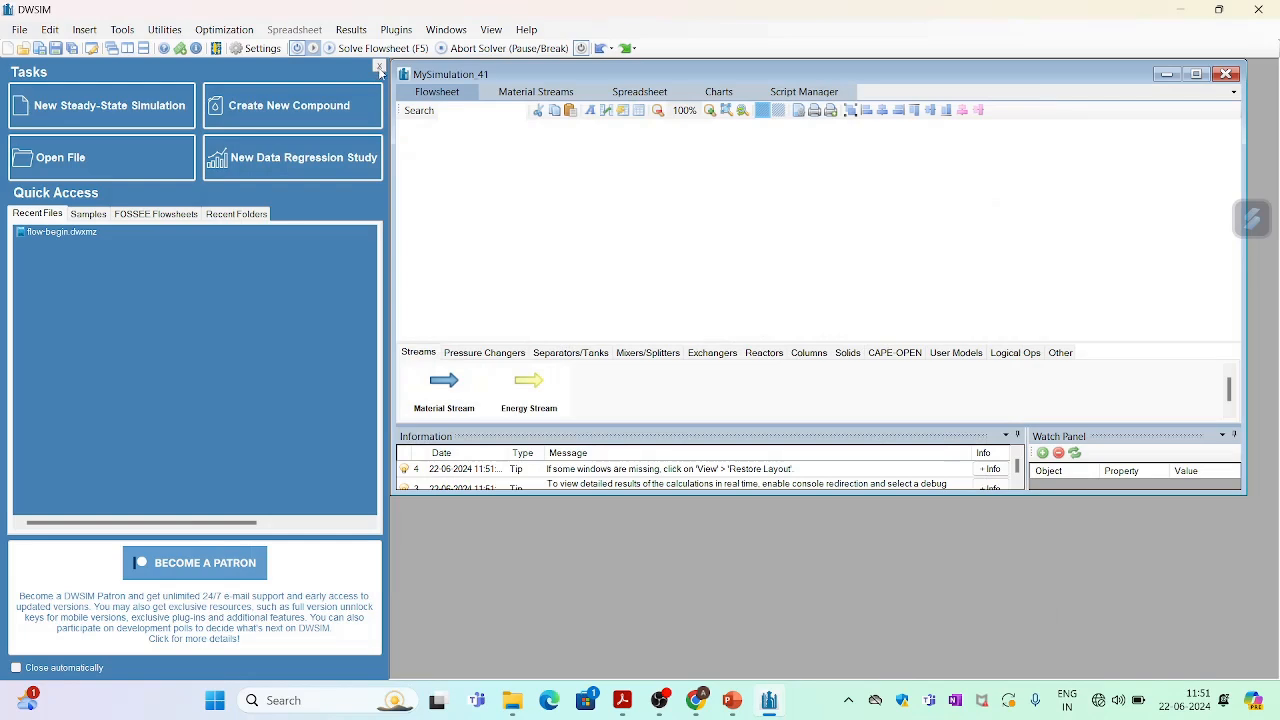
Close the start page and place two material streams on the flowsheet, one above the other.
left_click(379, 68)
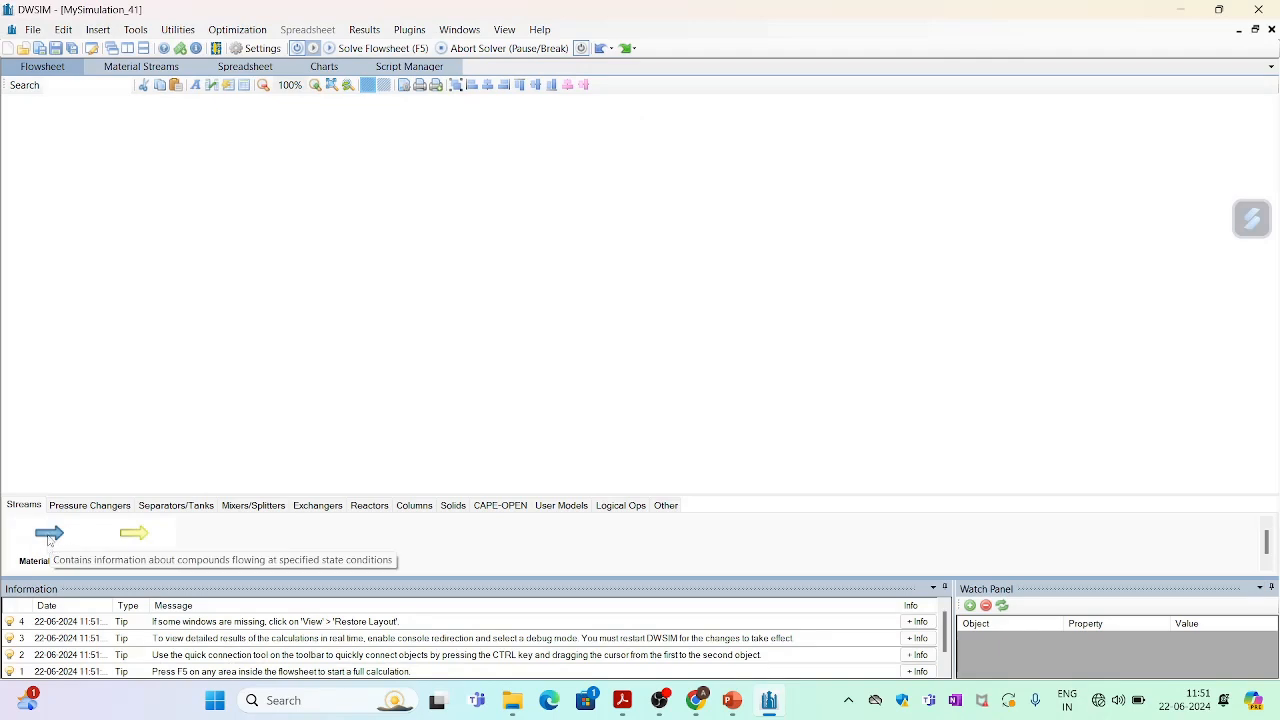
left_click_drag(49, 540, 206, 191)
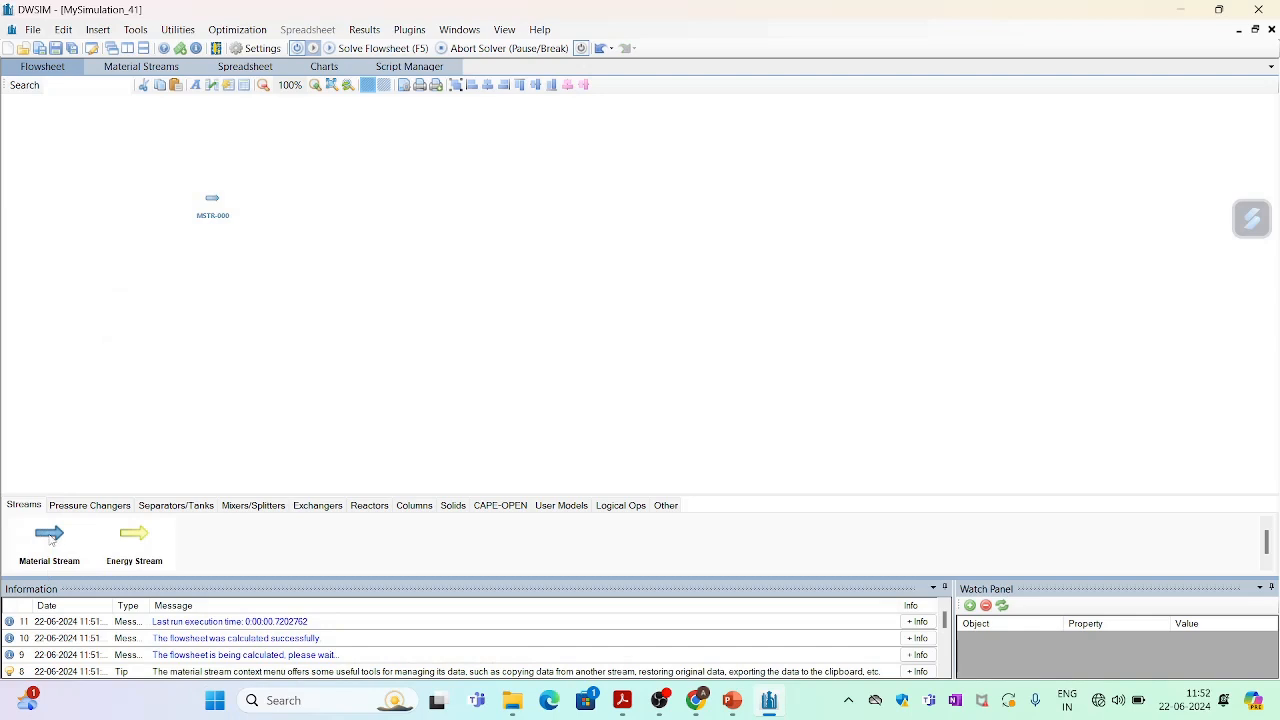
left_click_drag(52, 540, 199, 286)
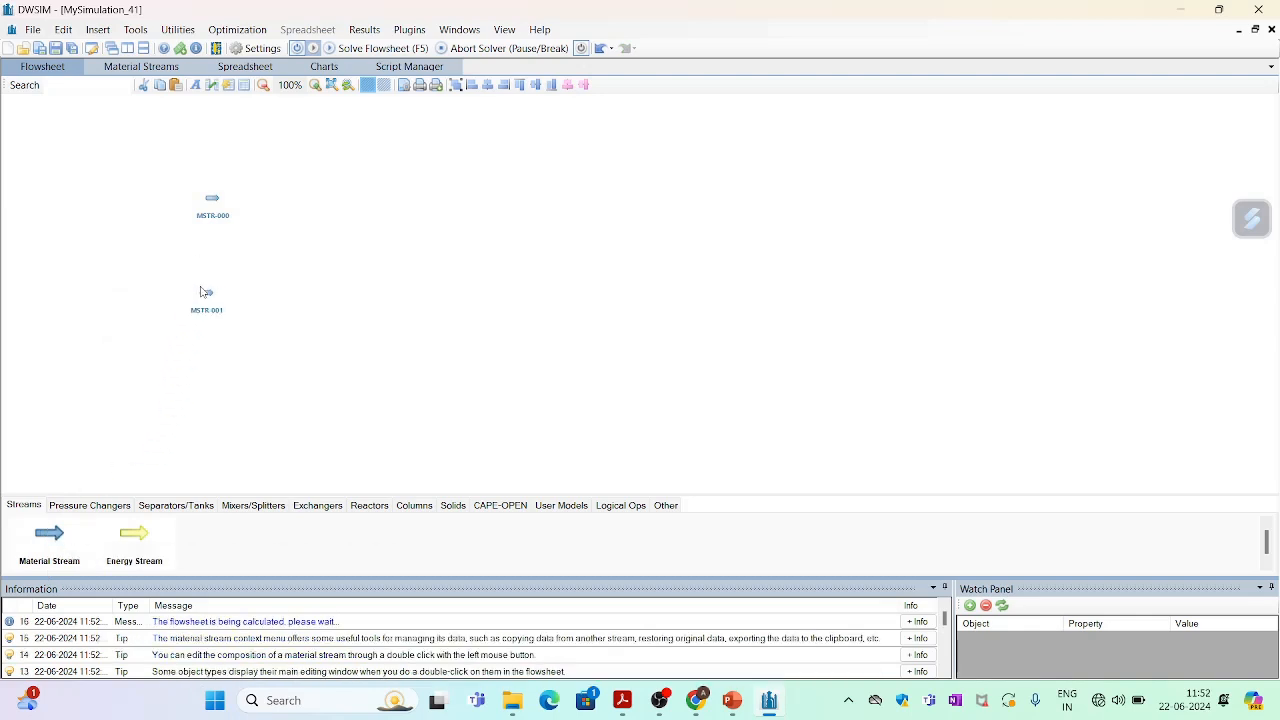
Rename the upper material stream to Water in.
left_click(216, 203)
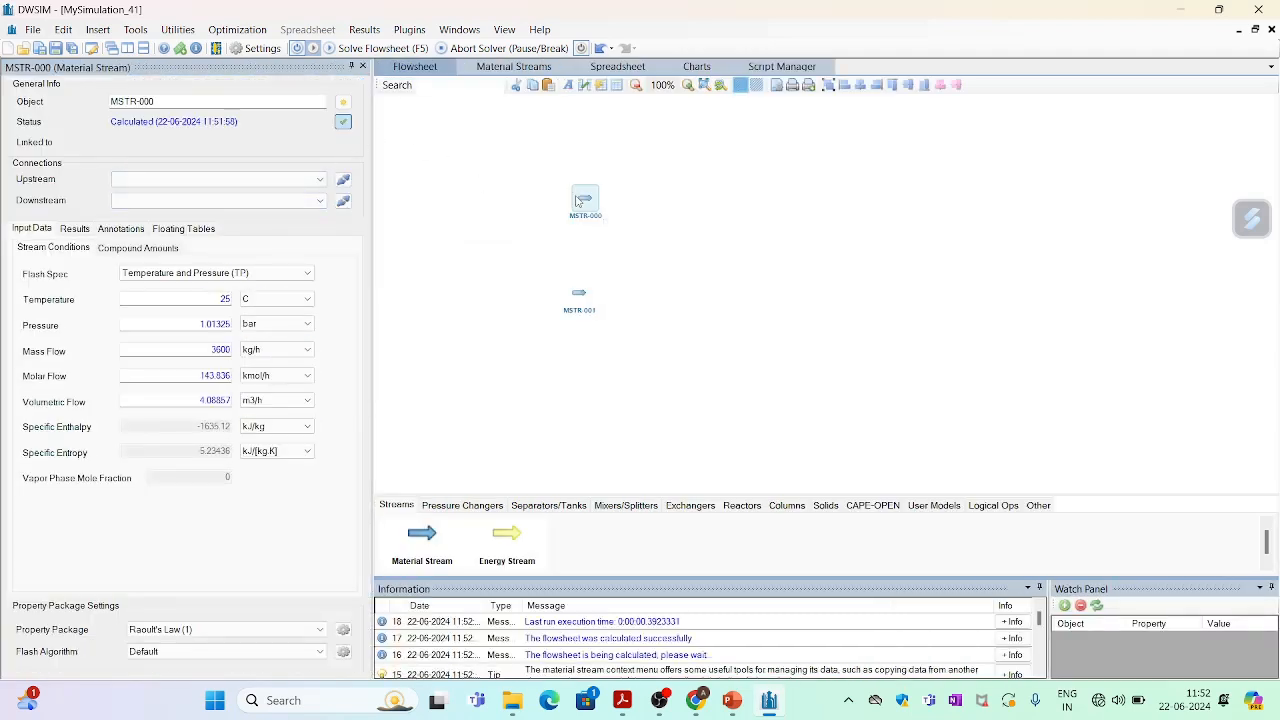
left_click(172, 101)
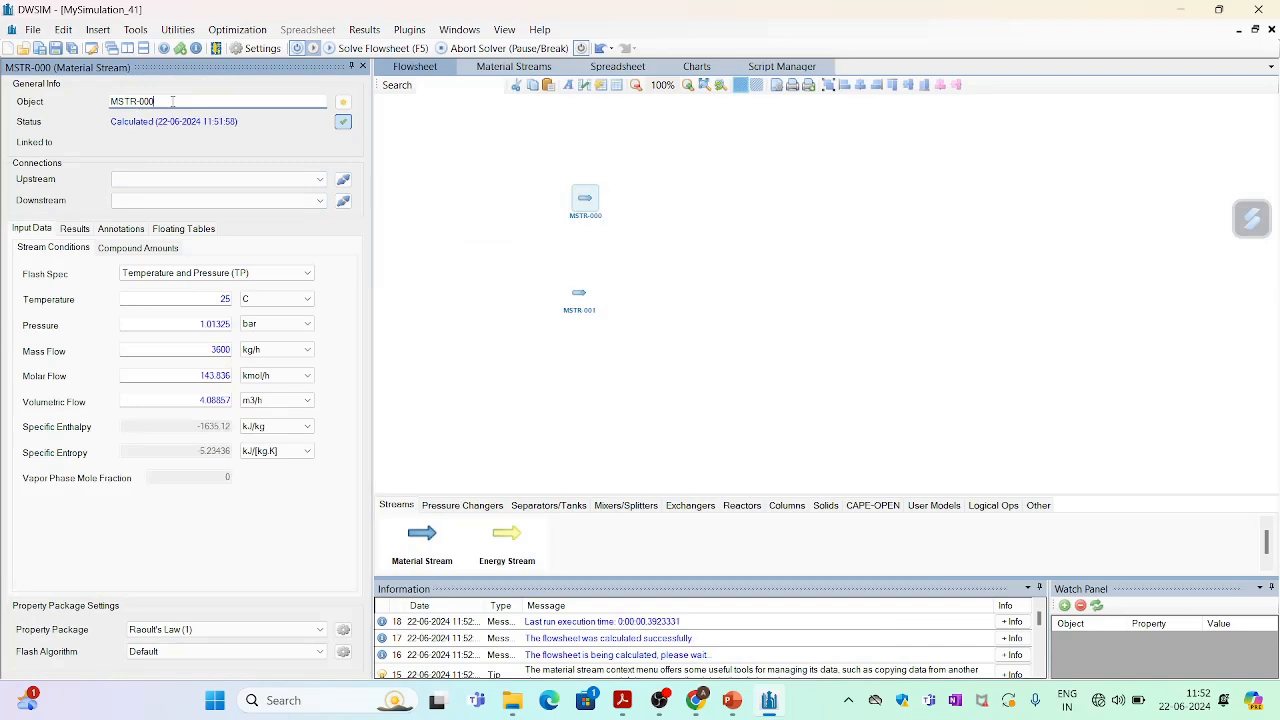
key("BackSpace")
key("BackSpace")
key("BackSpace")
key("BackSpace")
key("BackSpace")
key("BackSpace")
key("BackSpace")
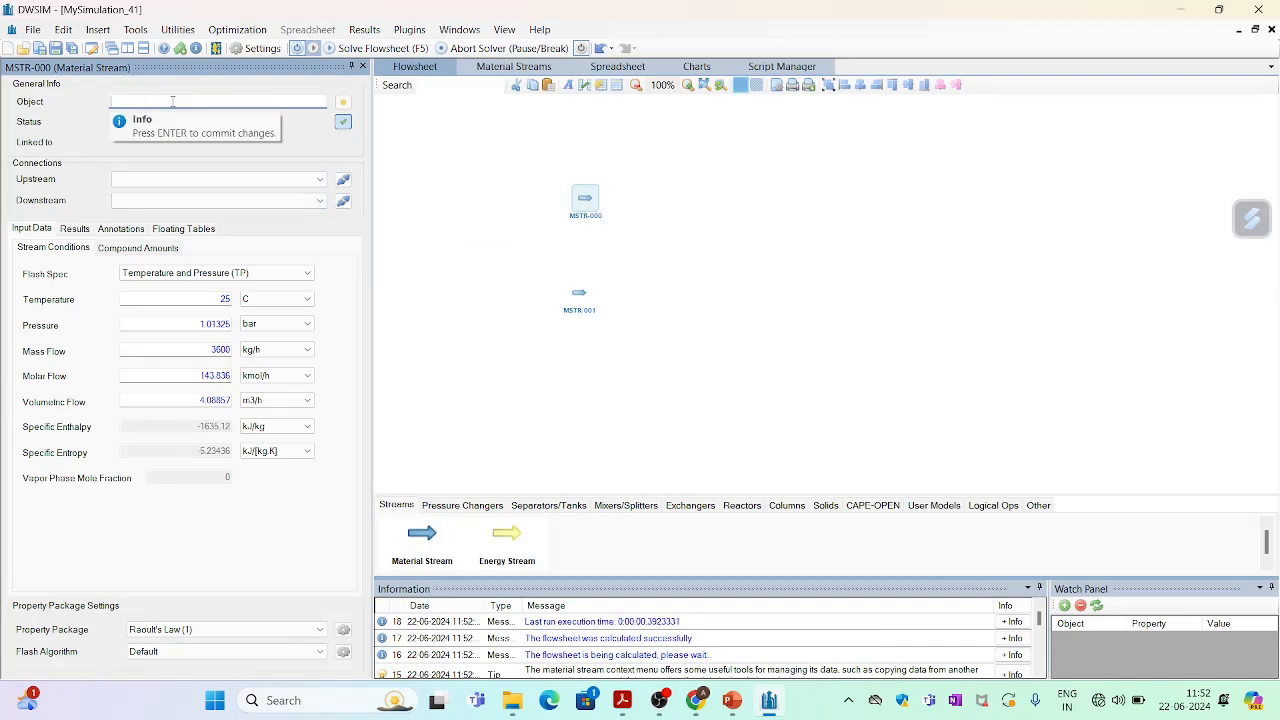
type("Water in")
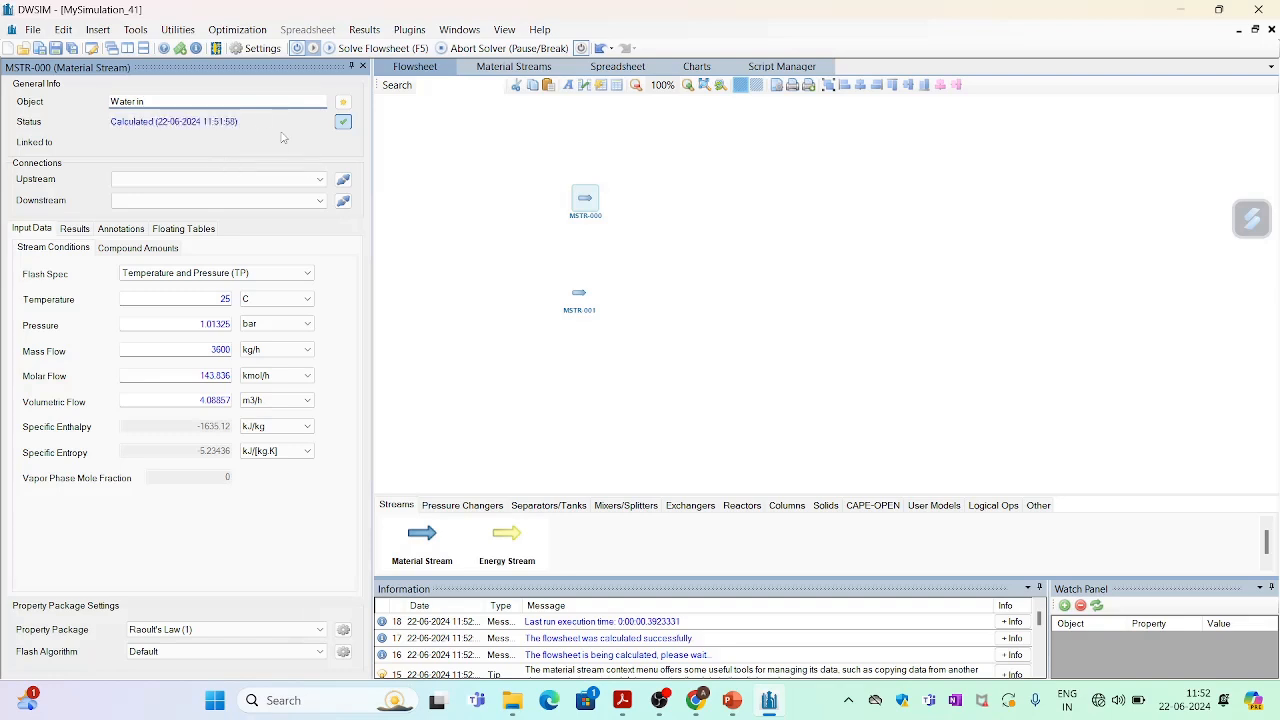
key("Return")
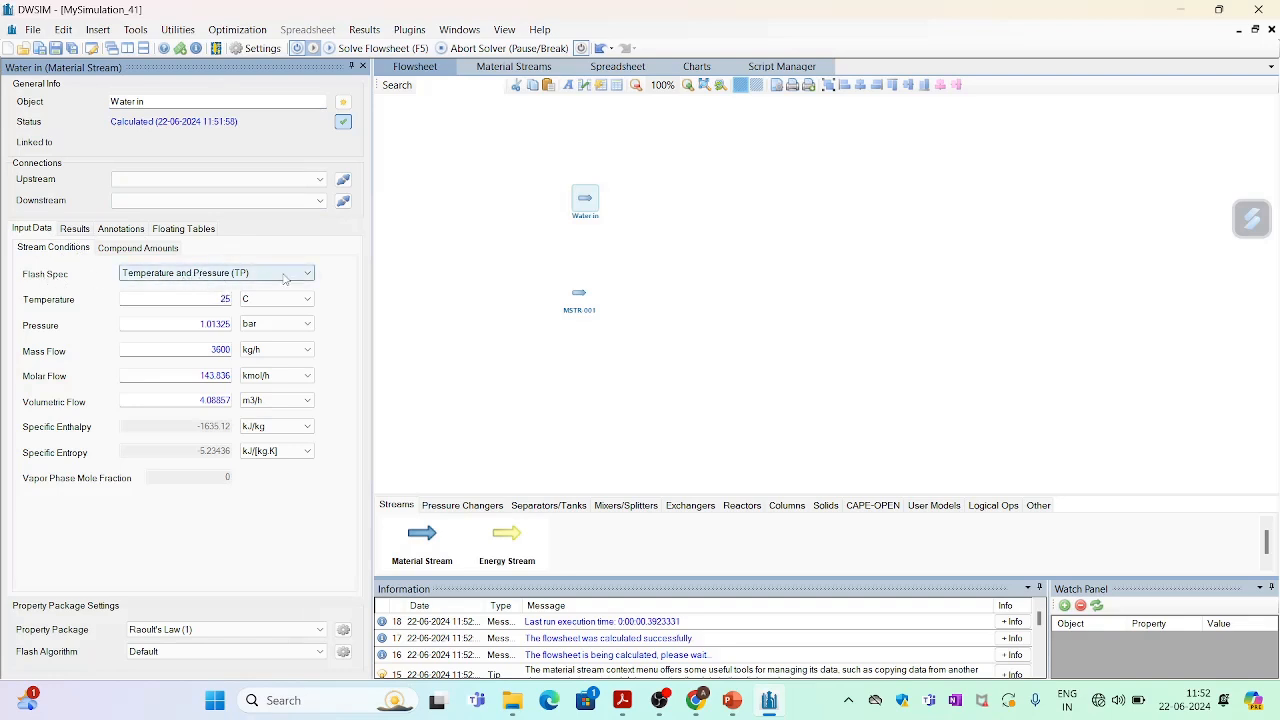
Set the Water in stream's temperature to 10 C and pressure to 1 bar.
left_click(226, 298)
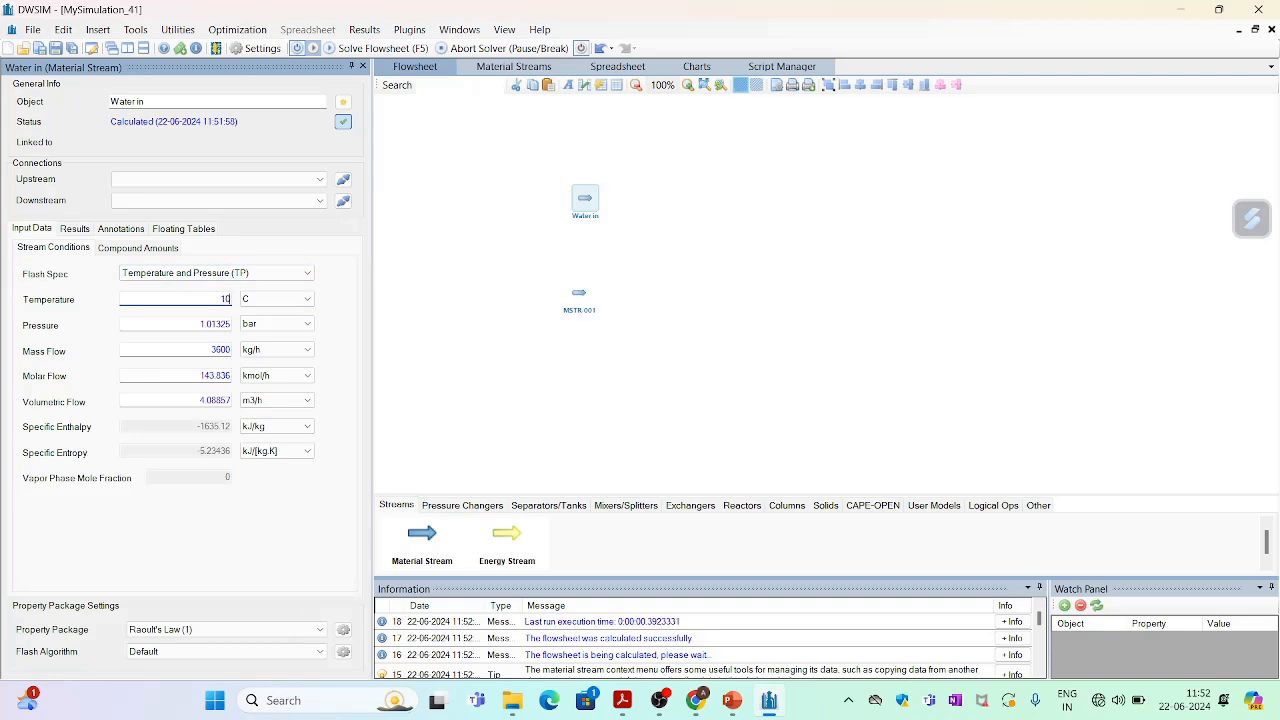
type("10")
key("Tab")
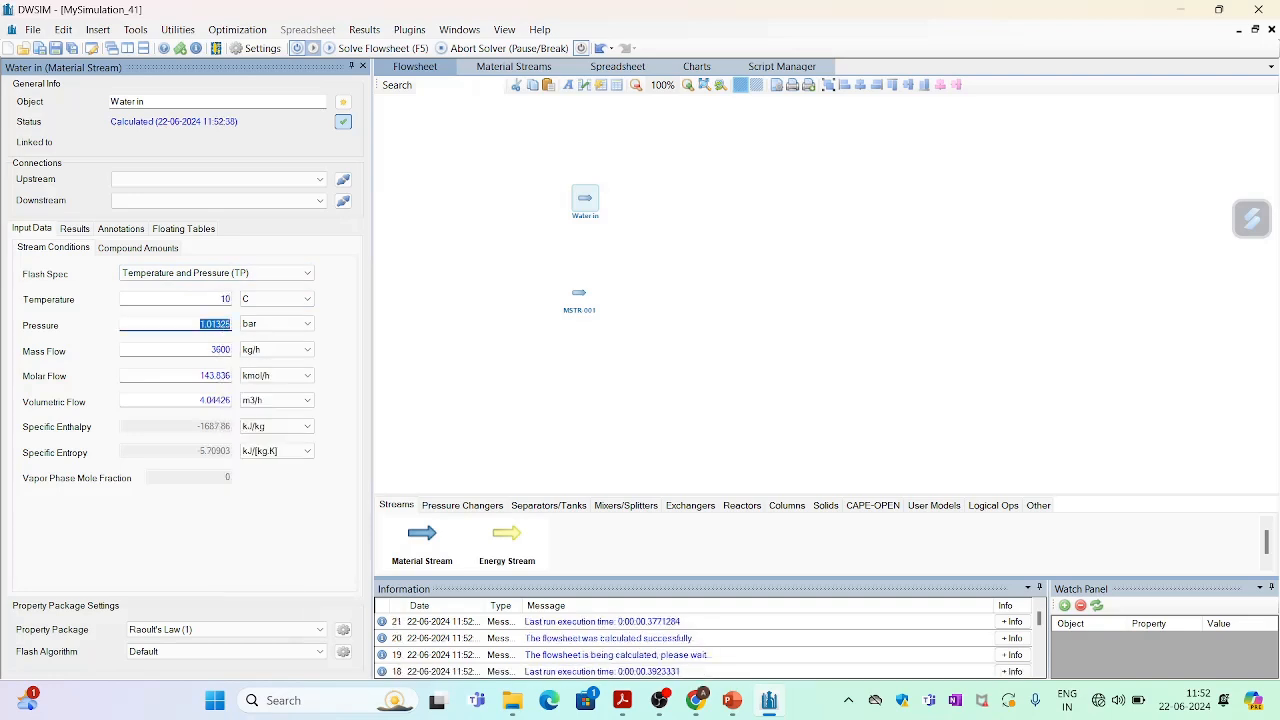
type("1")
key("Tab")
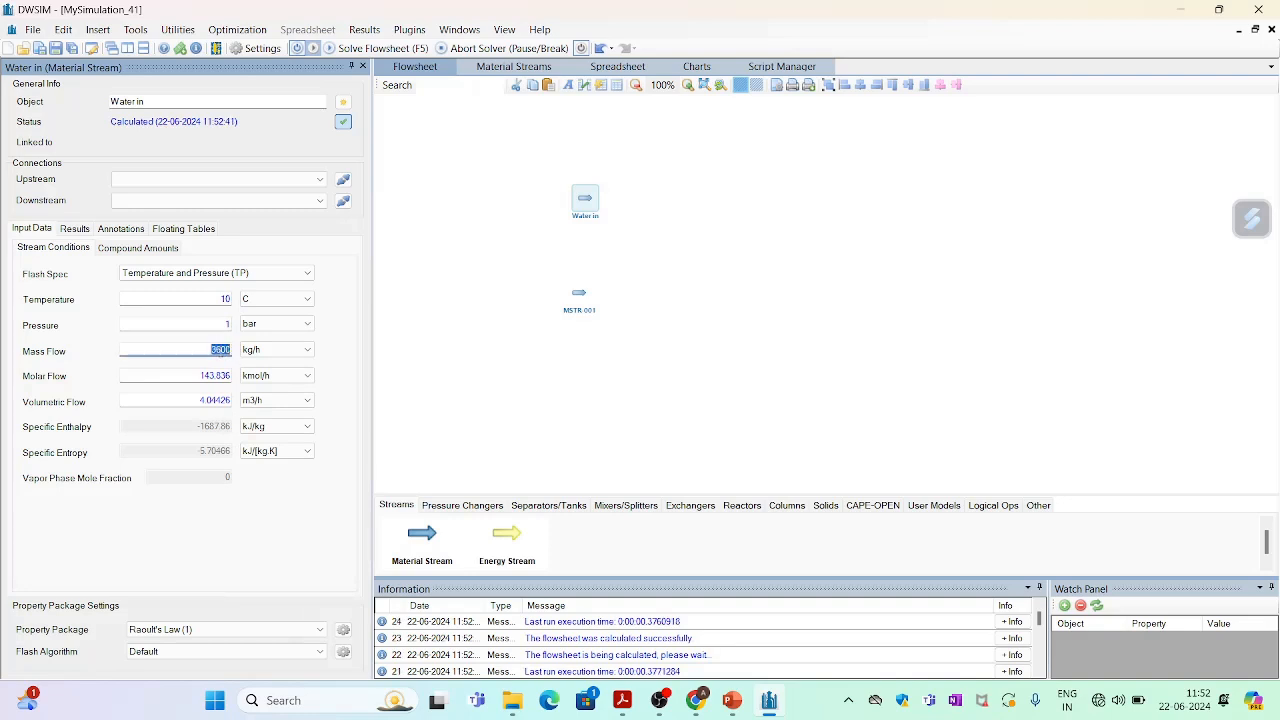
Set the Water in stream's mass flow to 15000 kg/h.
type("15000")
key("Tab")
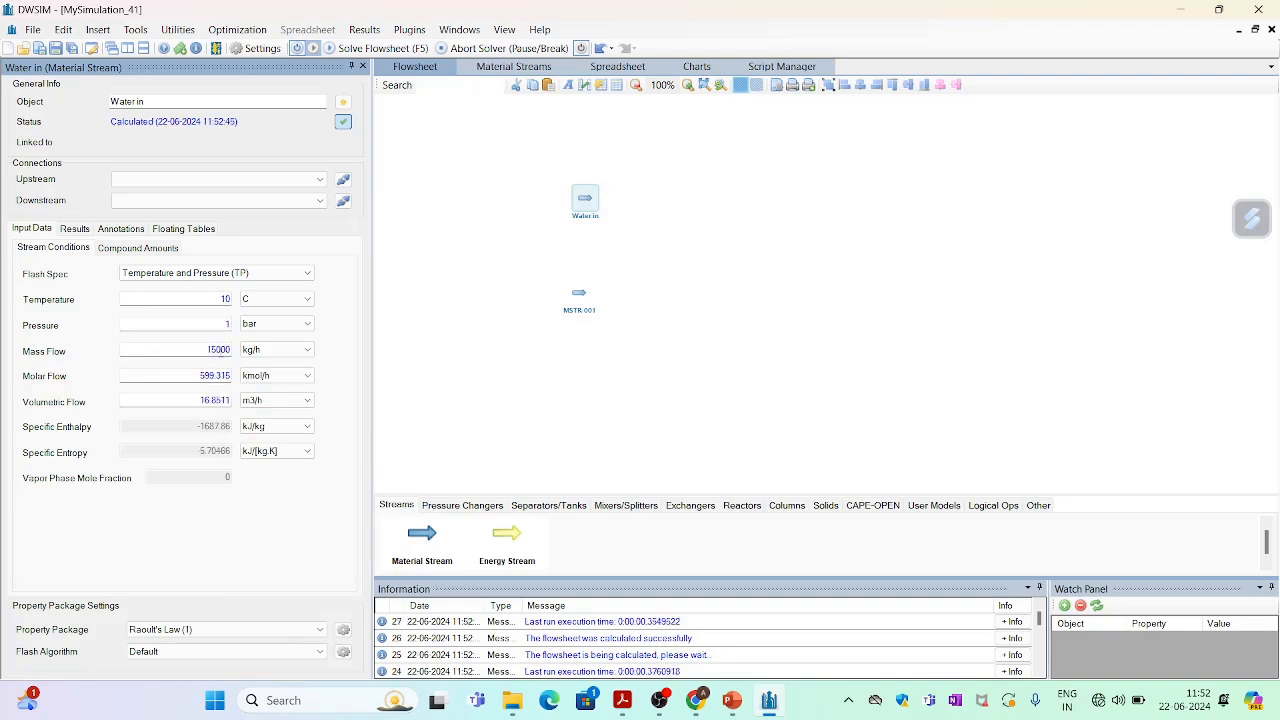
Set the Water in composition to mole fractions of 1 for water and 0 for methanol, and accept the changes.
left_click(148, 250)
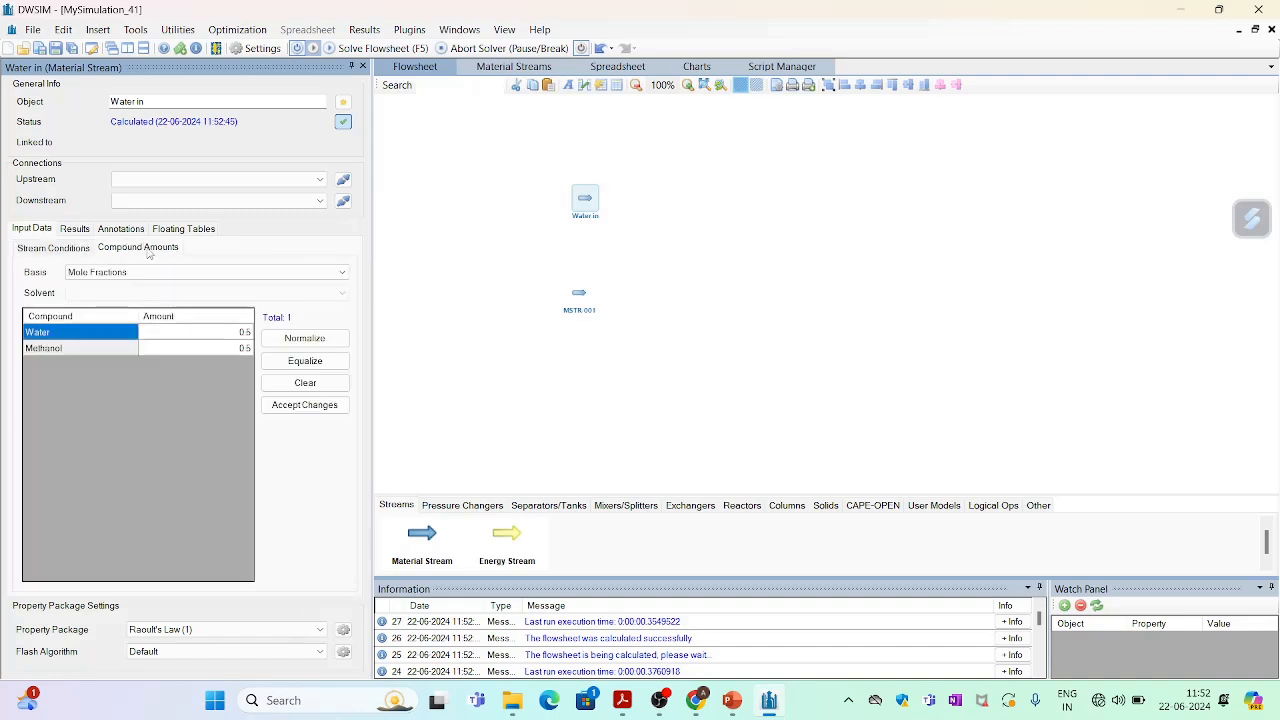
left_click(249, 336)
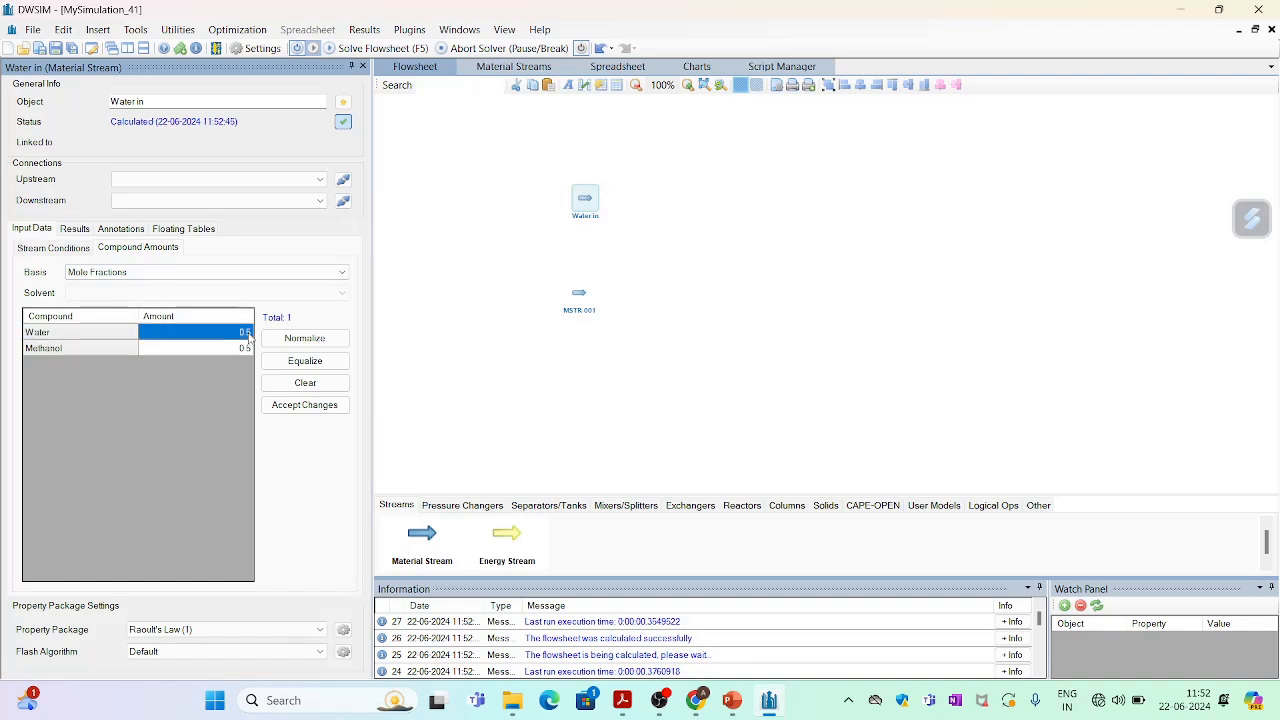
type("1")
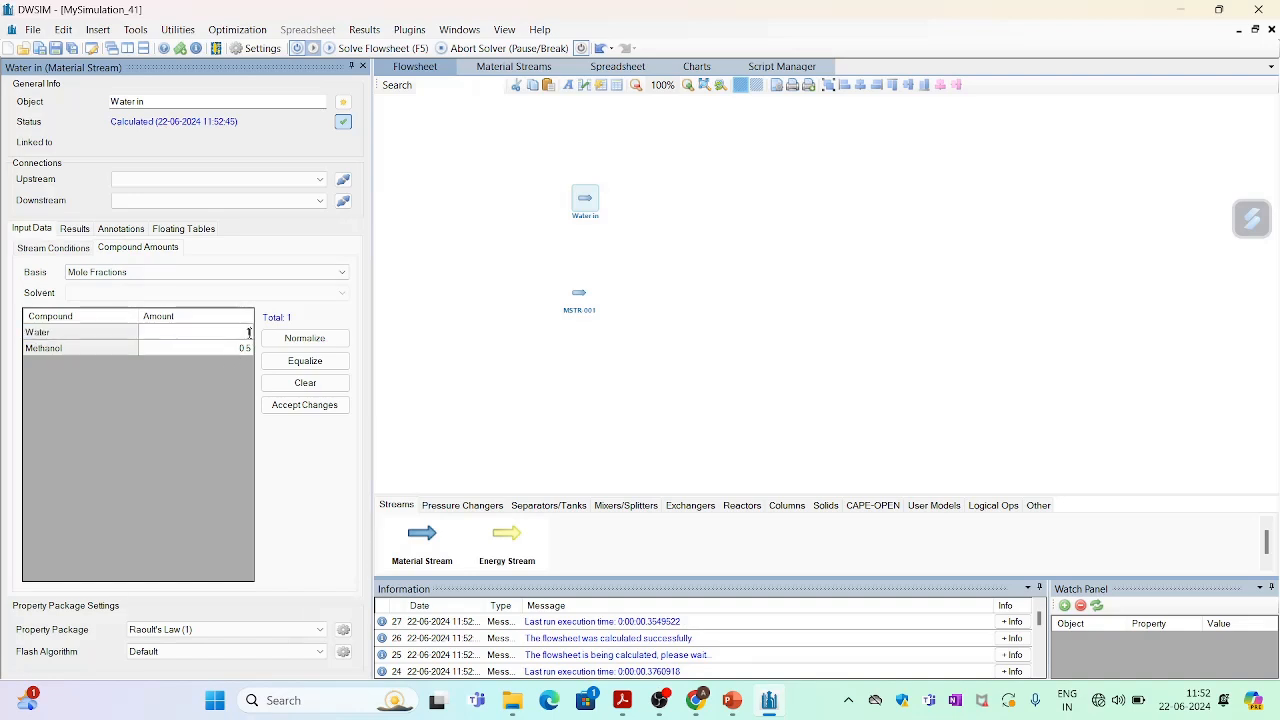
key("Return")
left_click(198, 275)
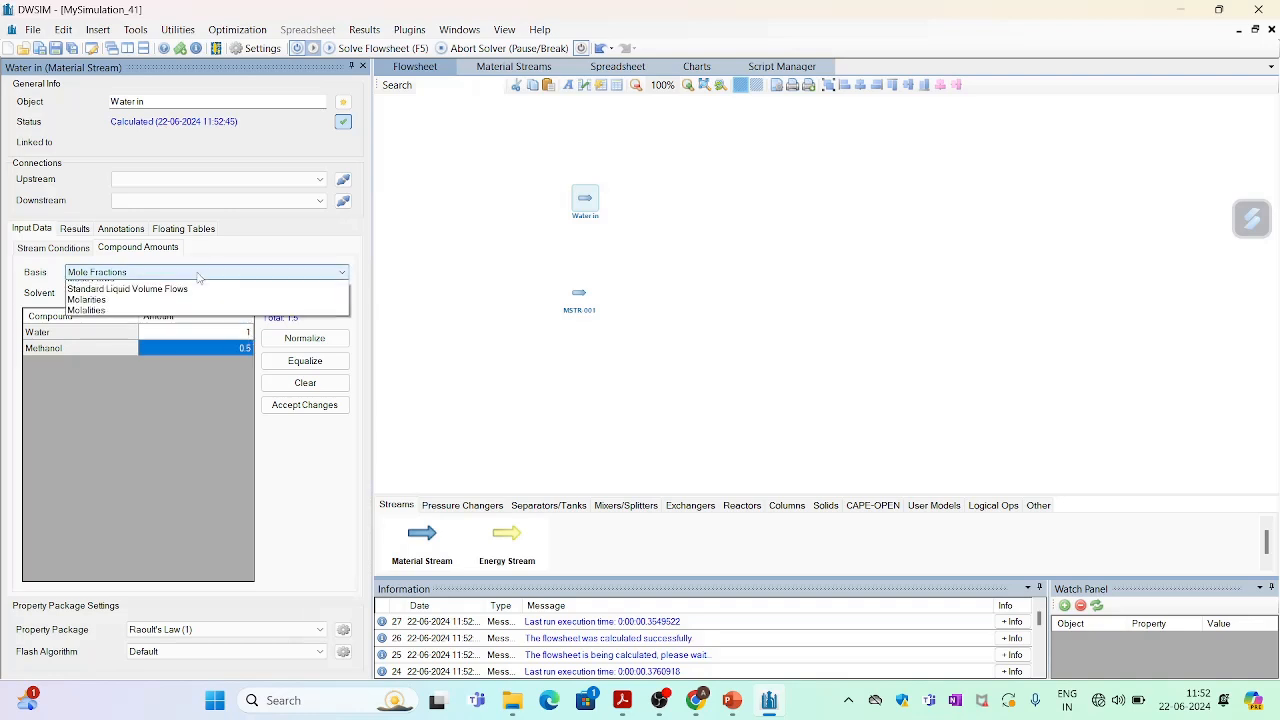
left_click(198, 273)
left_click(198, 275)
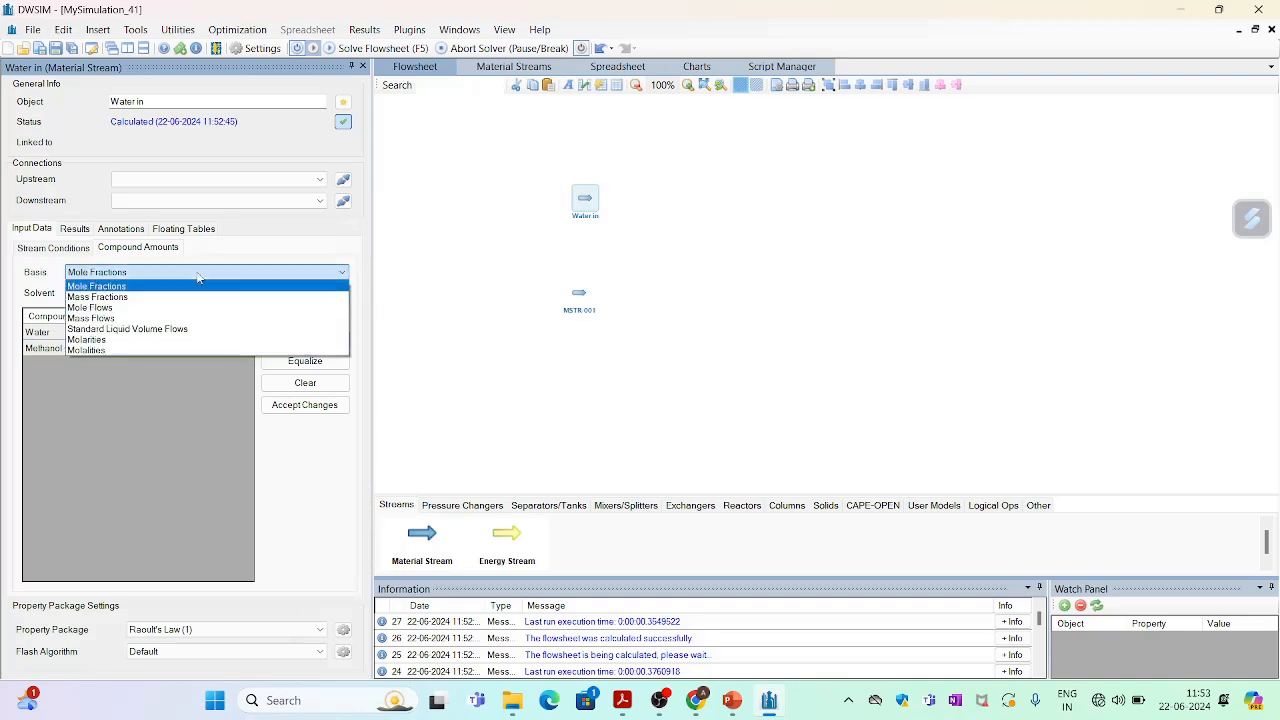
left_click(198, 274)
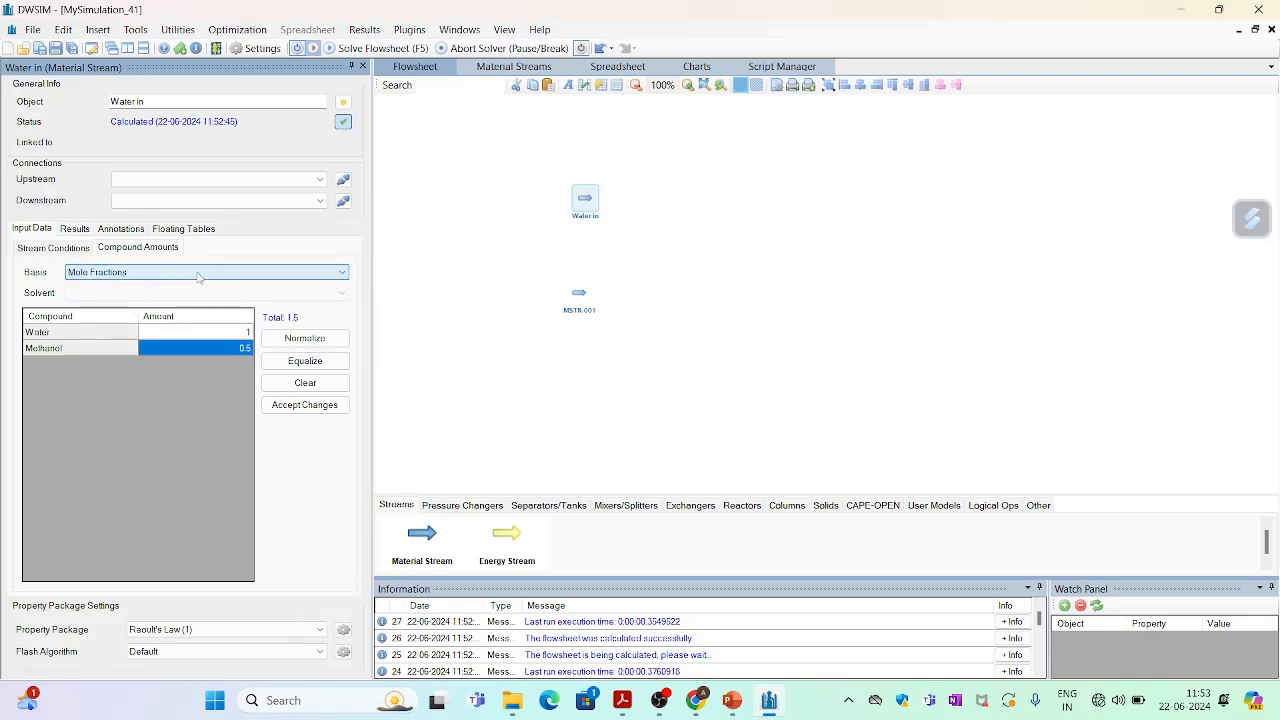
left_click(244, 347)
double_click(244, 347)
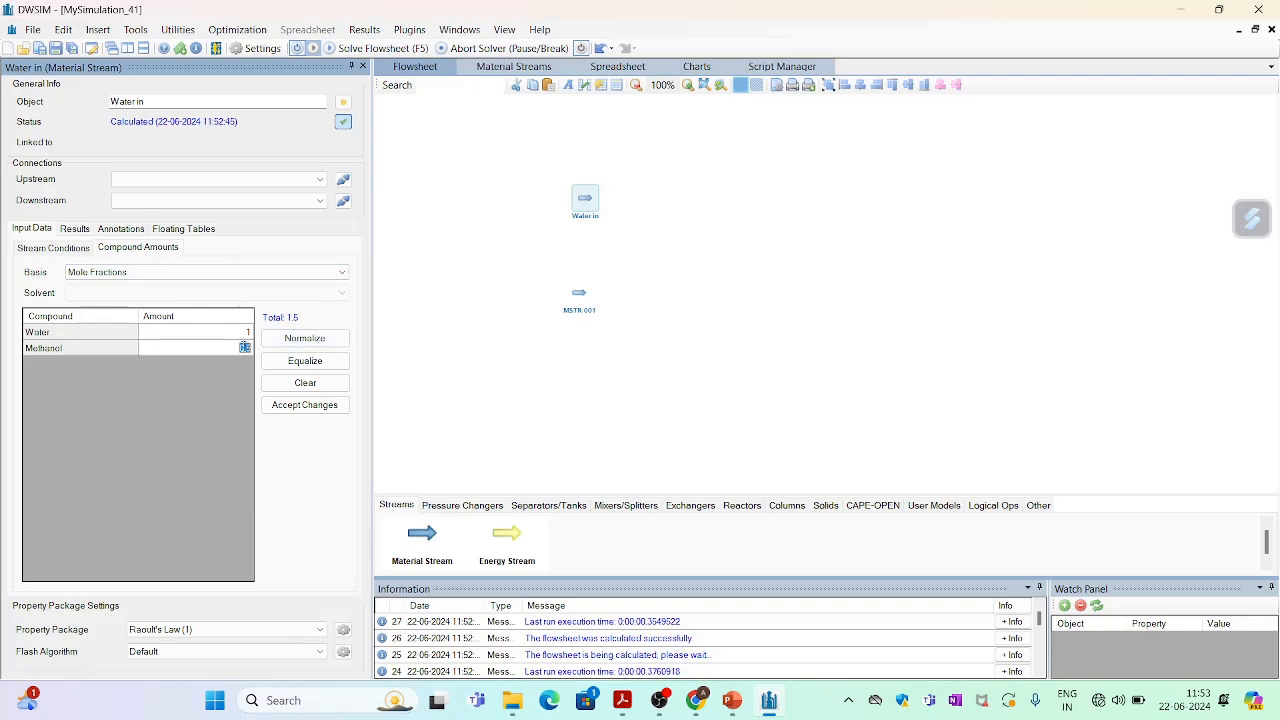
type("0")
key("Return")
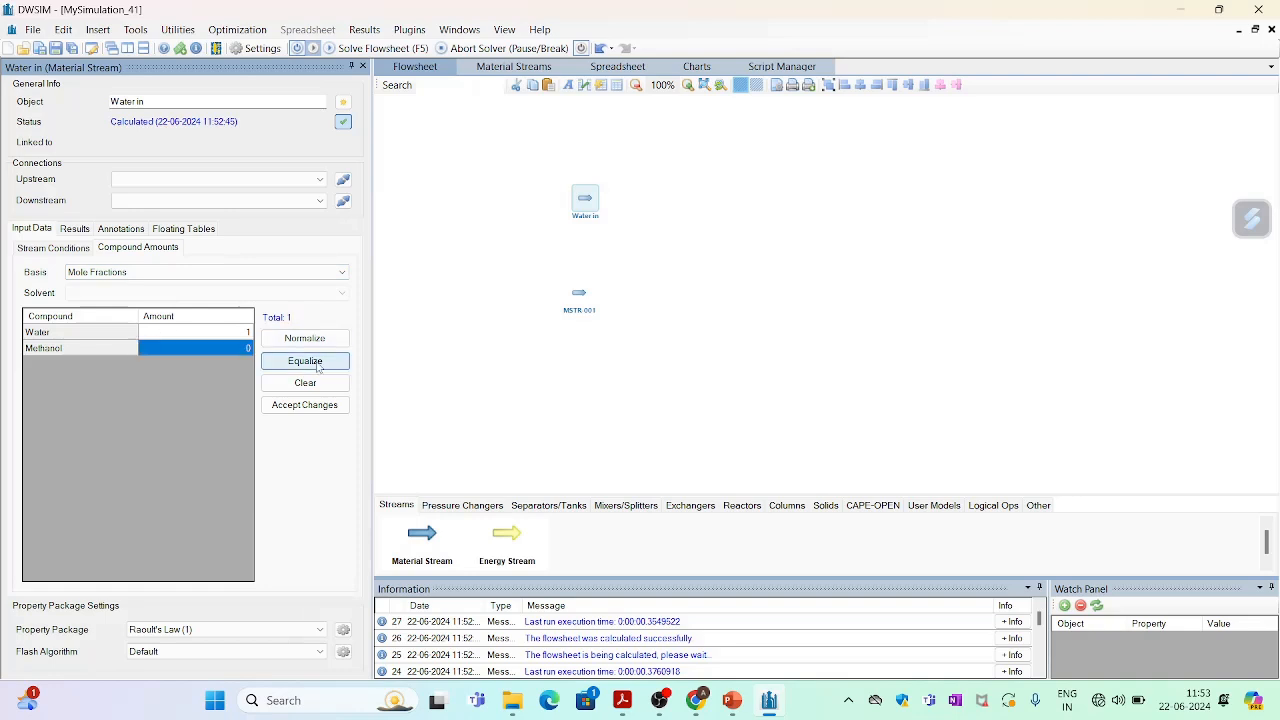
left_click(312, 405)
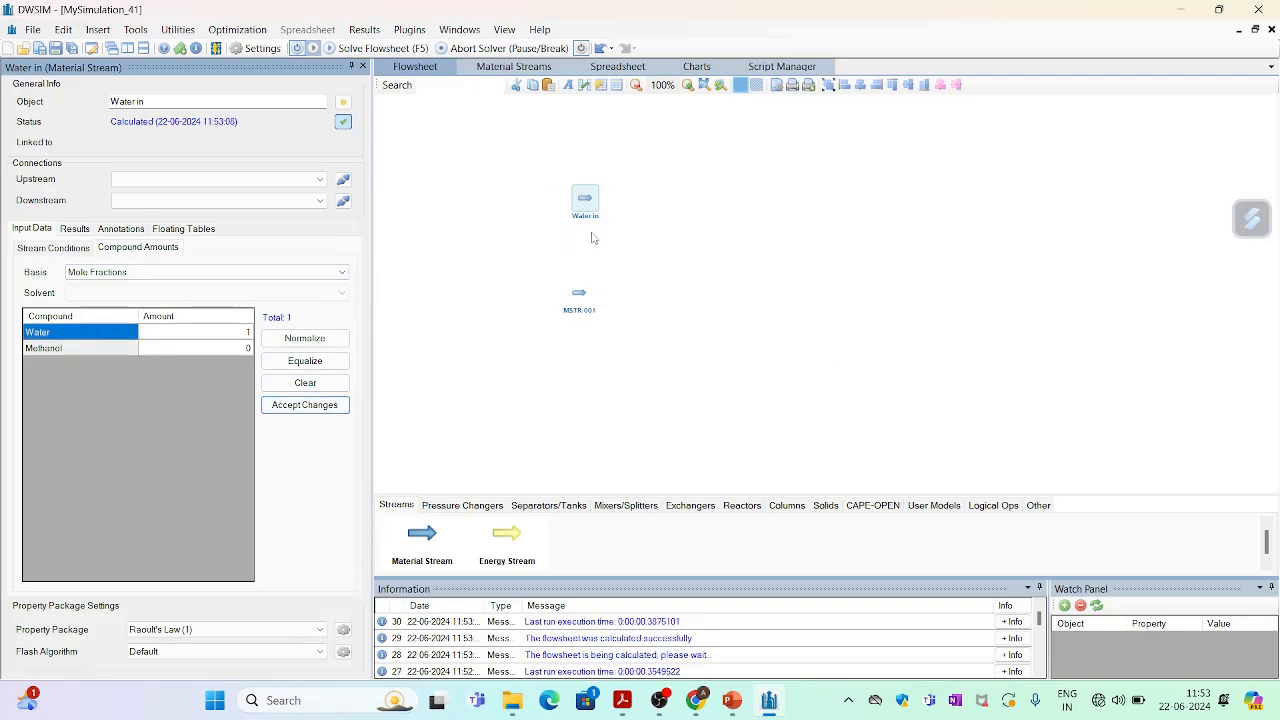
Rename the lower material stream to Methanol in.
left_click(578, 300)
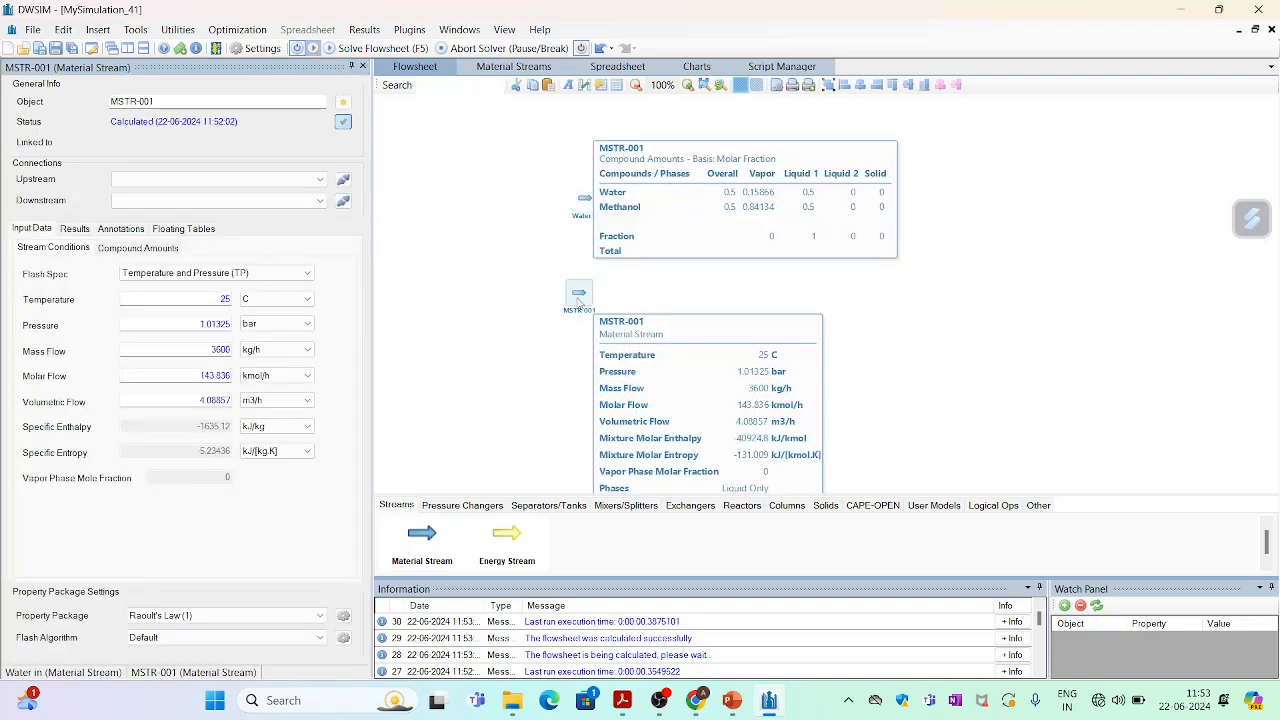
left_click(186, 99)
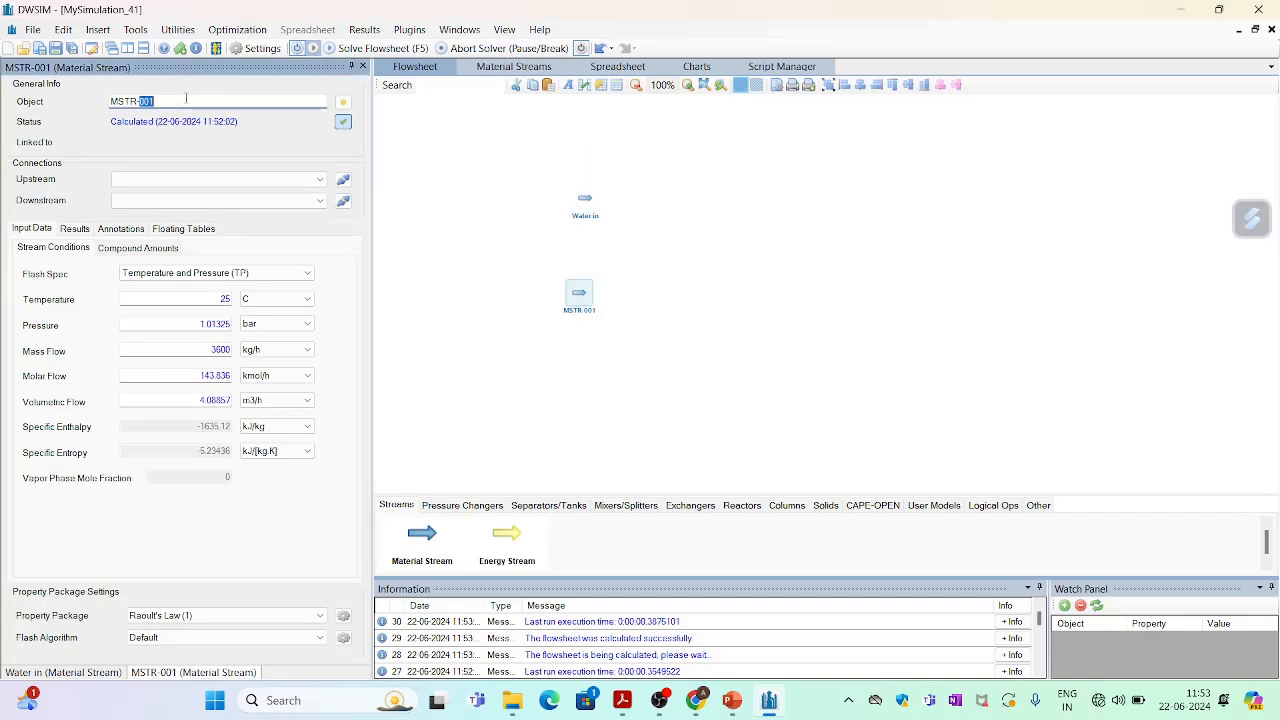
double_click(186, 99)
key("BackSpace")
key("BackSpace")
key("BackSpace")
key("BackSpace")
key("BackSpace")
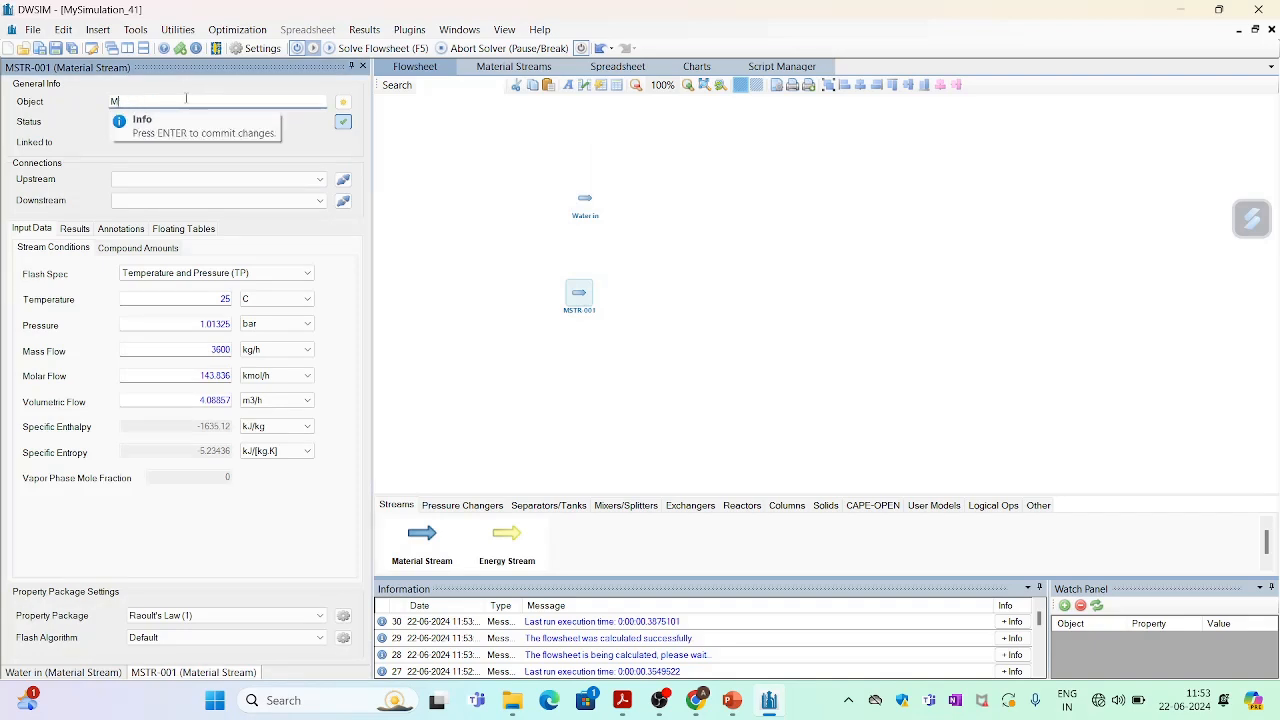
type("Methanol in")
key("Return")
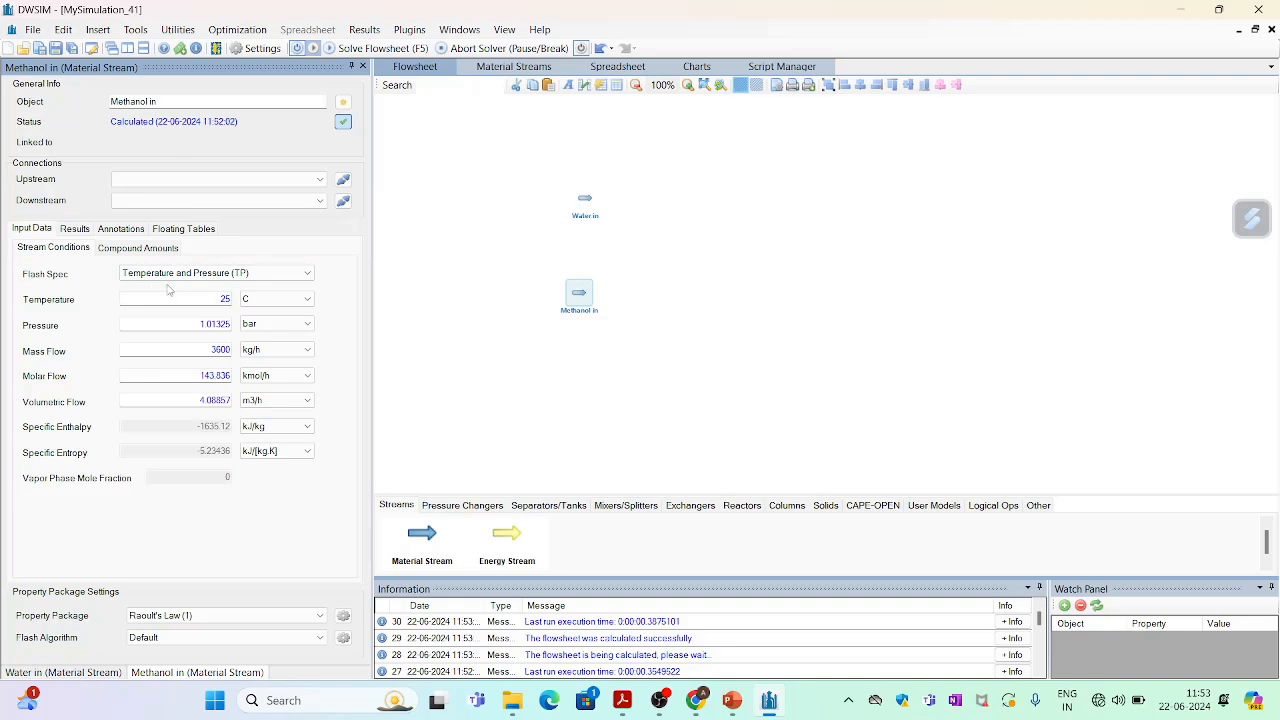
Set the Methanol in stream's temperature to 80 C, pressure to 5 bar and mass flow to 25 kg/h.
double_click(226, 298)
type("80")
key("Return")
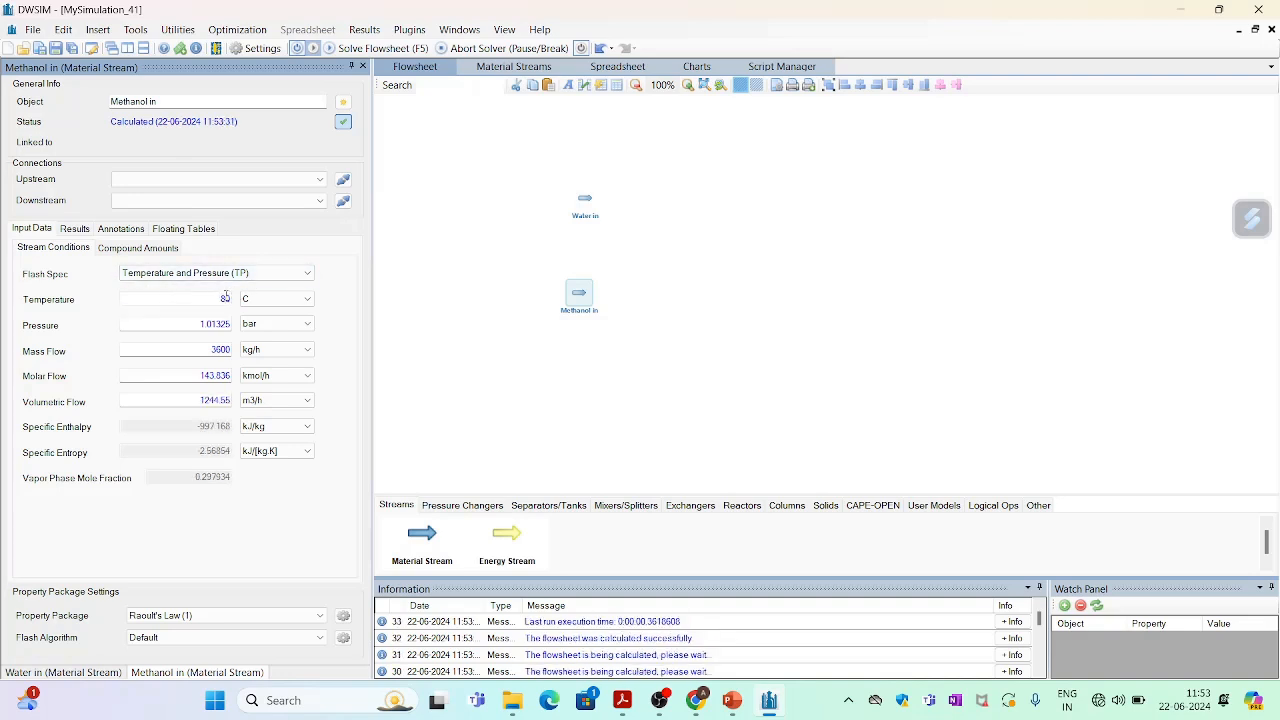
double_click(222, 326)
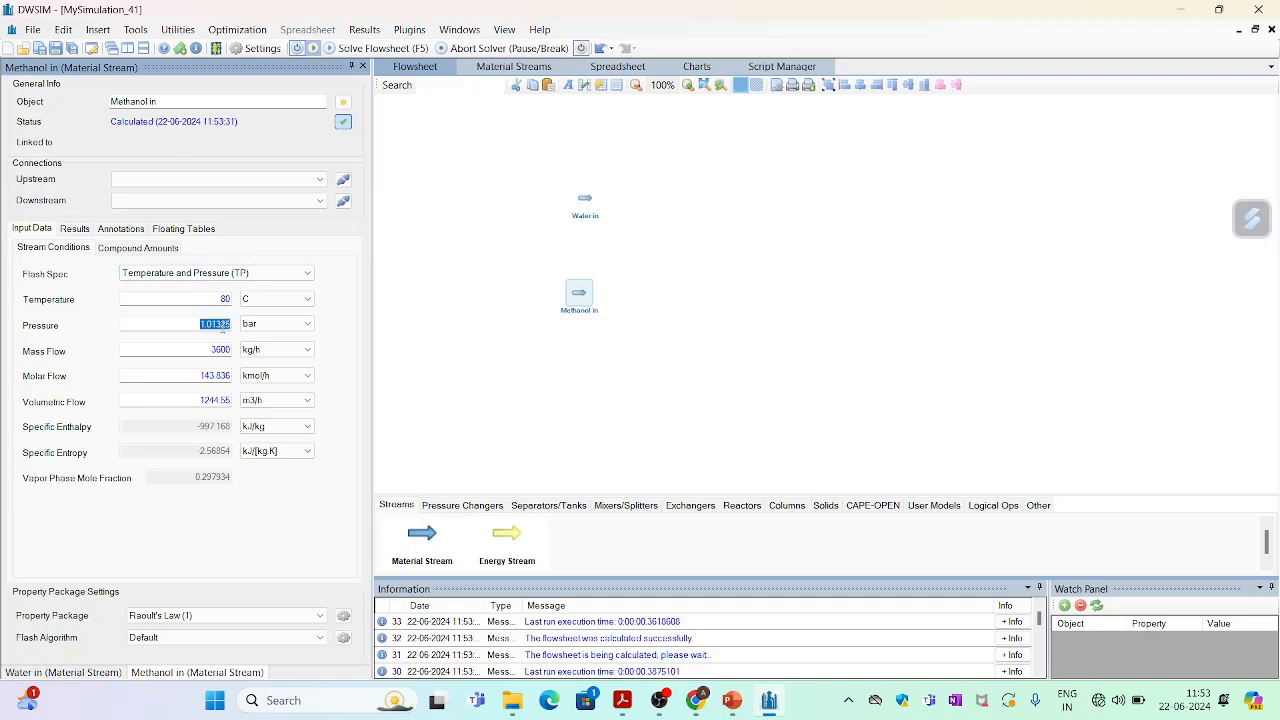
type("5")
key("Return")
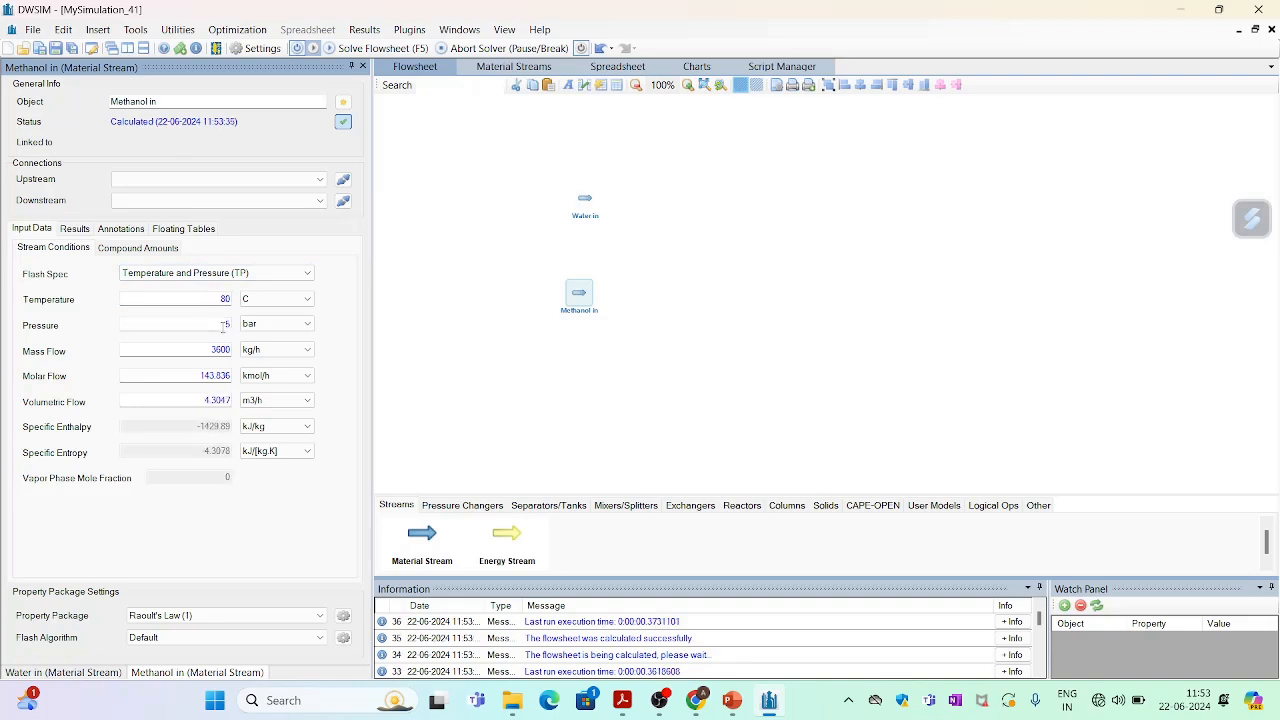
double_click(222, 350)
type("25")
key("Return")
Set the Methanol in composition to mole fractions of 0 for water and 1 for methanol, and accept the changes.
left_click(137, 248)
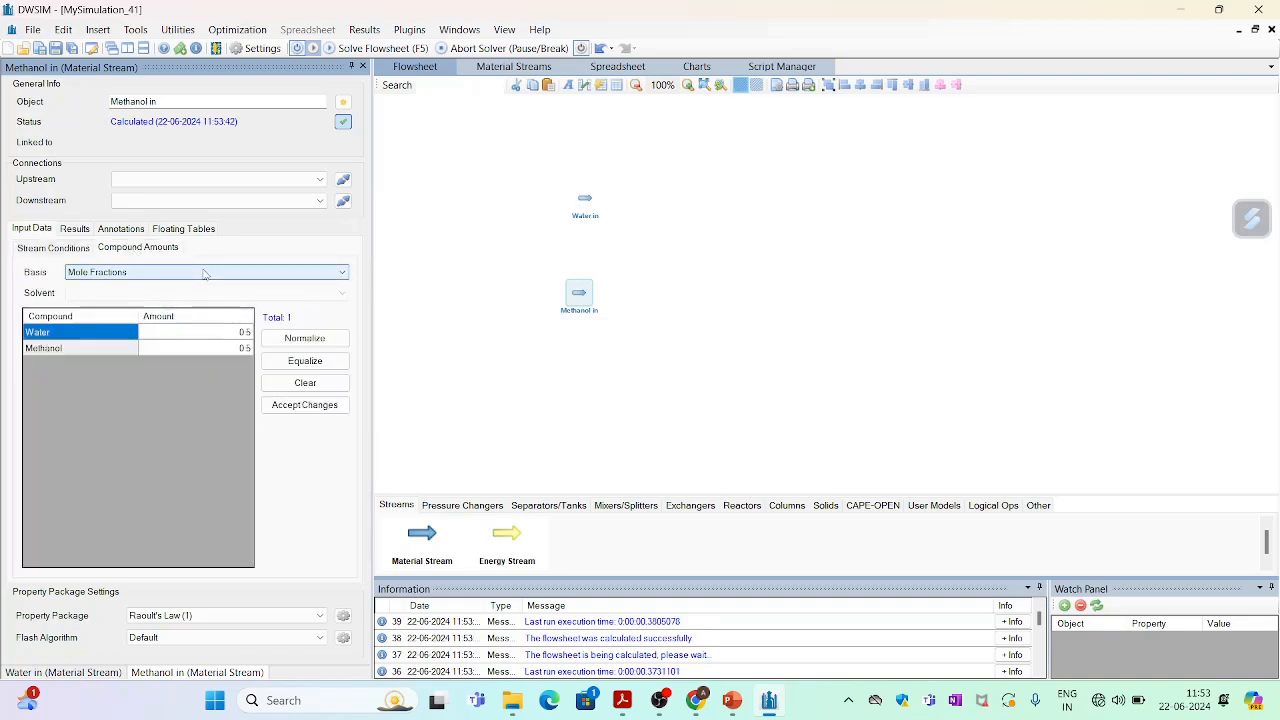
left_click(246, 336)
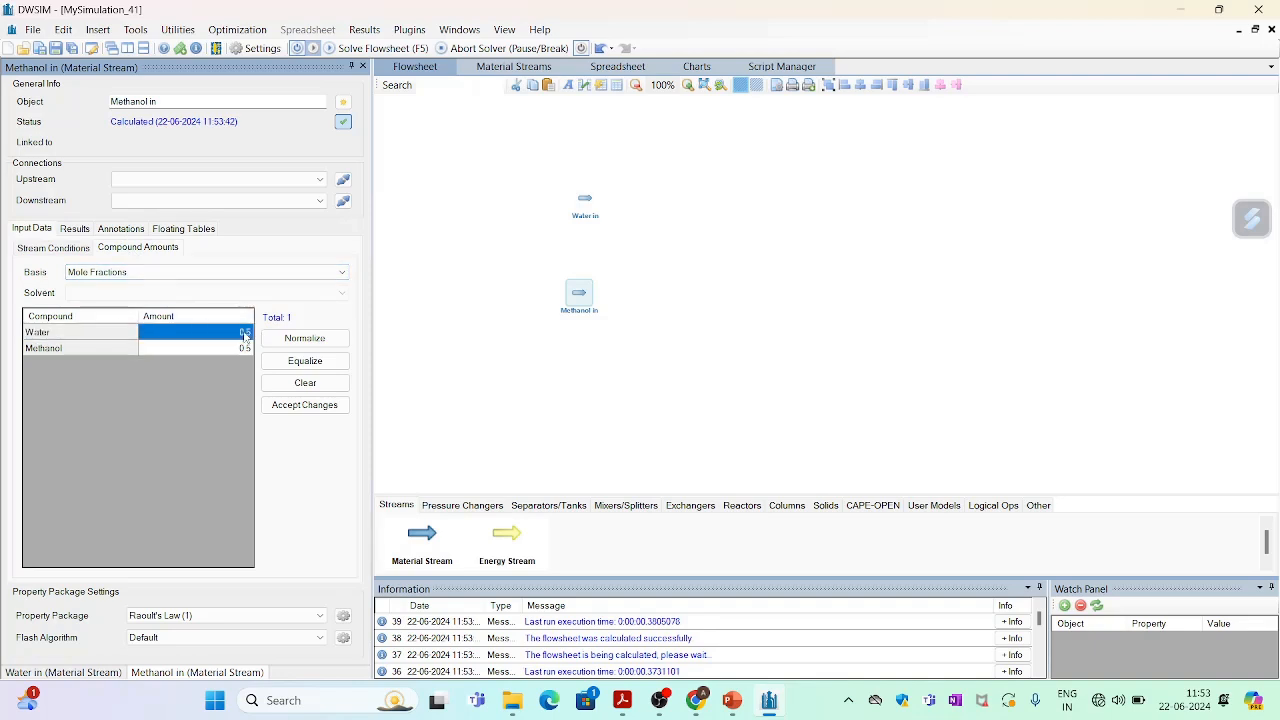
type("0")
left_click(247, 348)
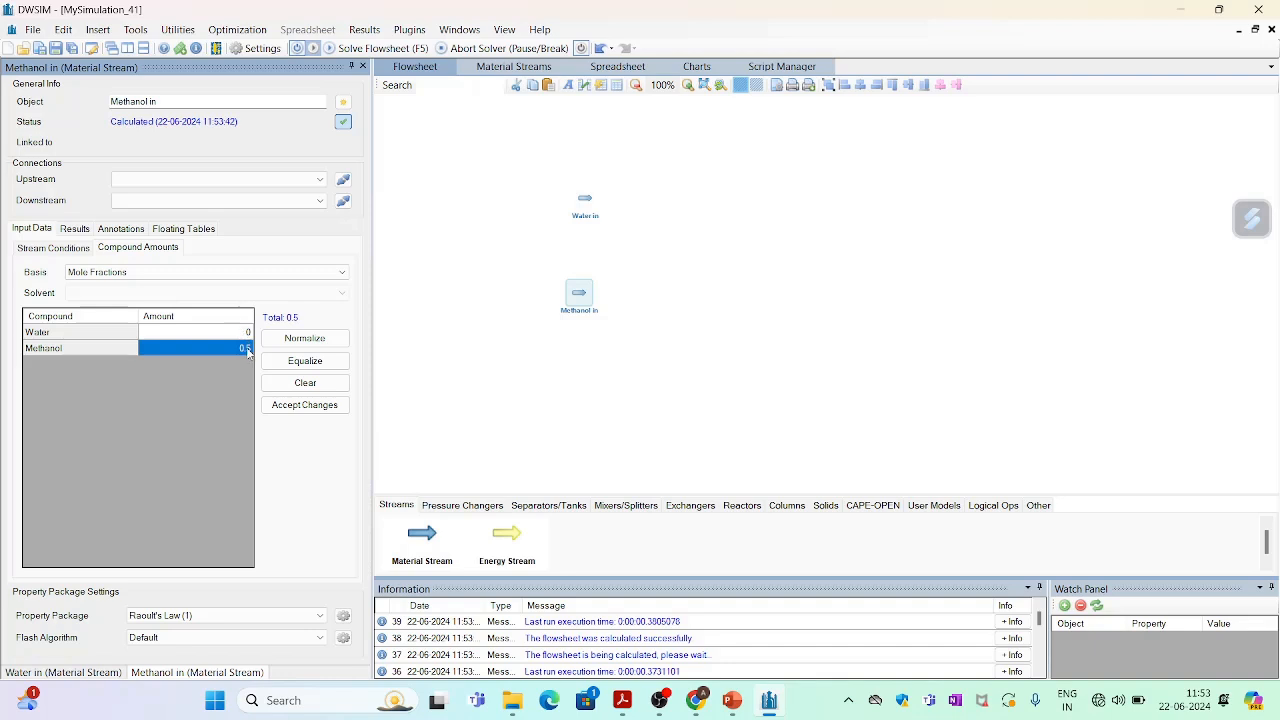
type("1")
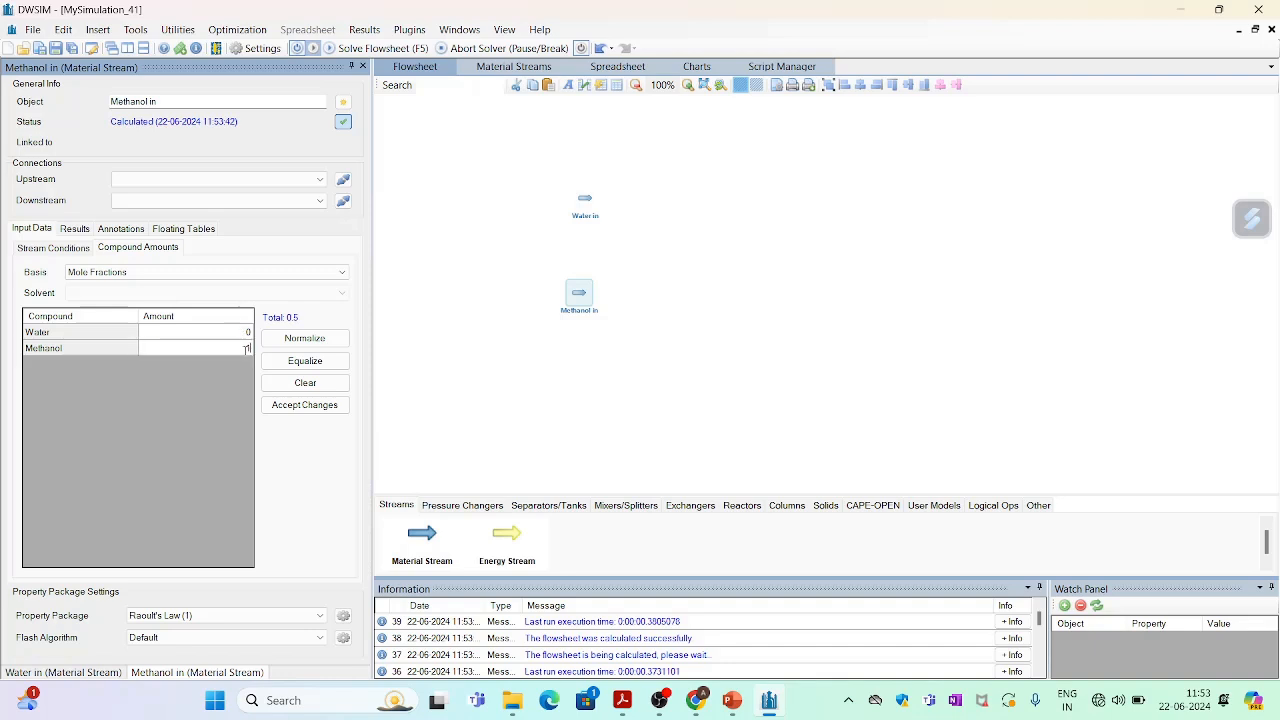
key("Return")
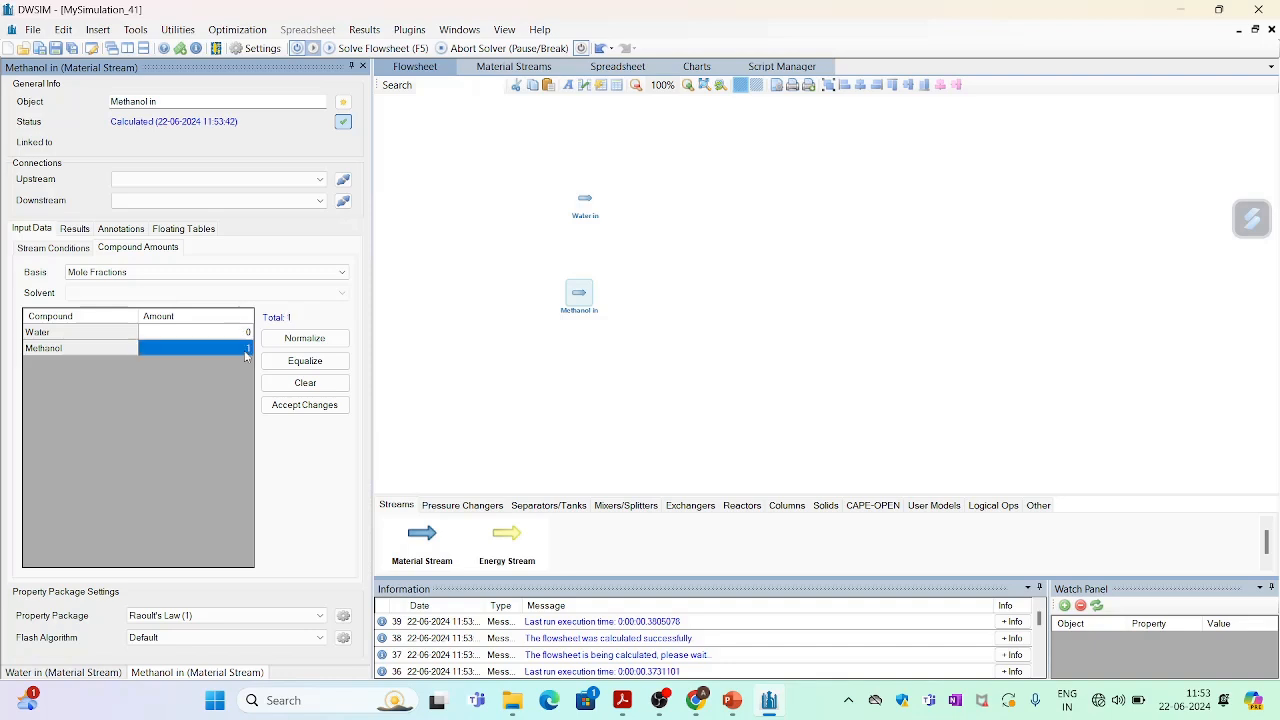
left_click(302, 406)
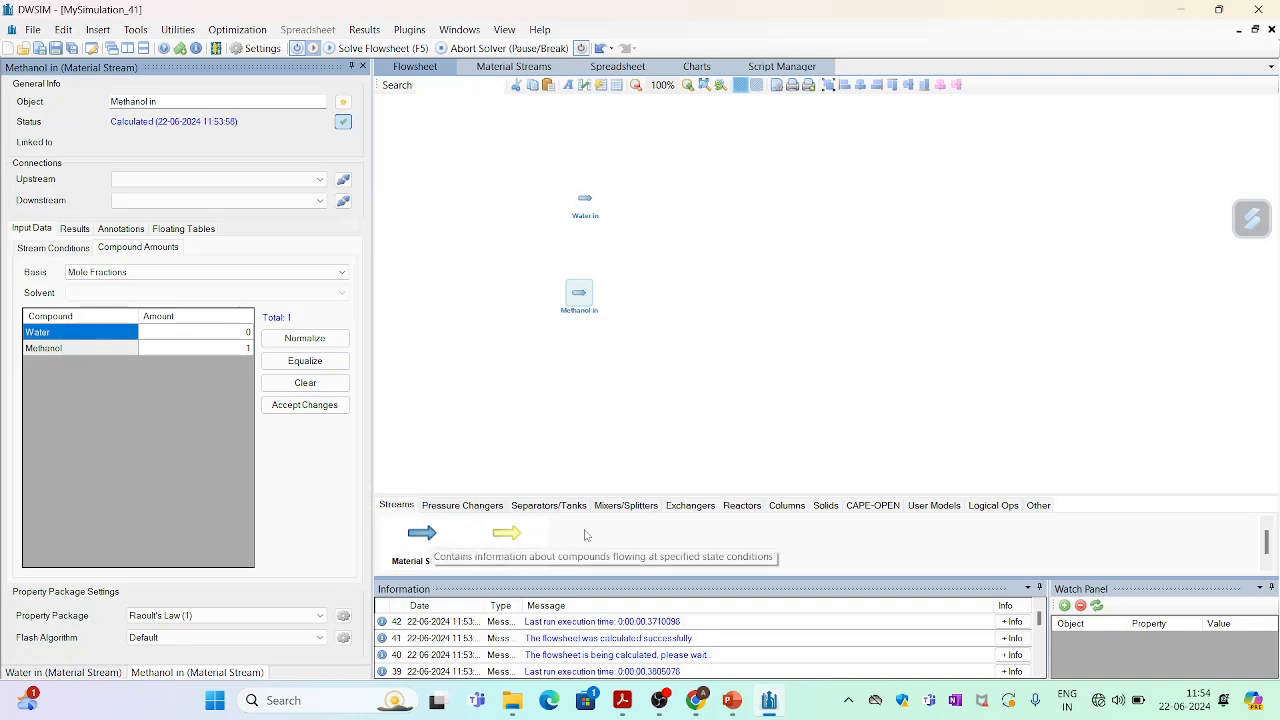
Place a heat exchanger on the flowsheet to the right of the two inlet streams.
left_click(699, 508)
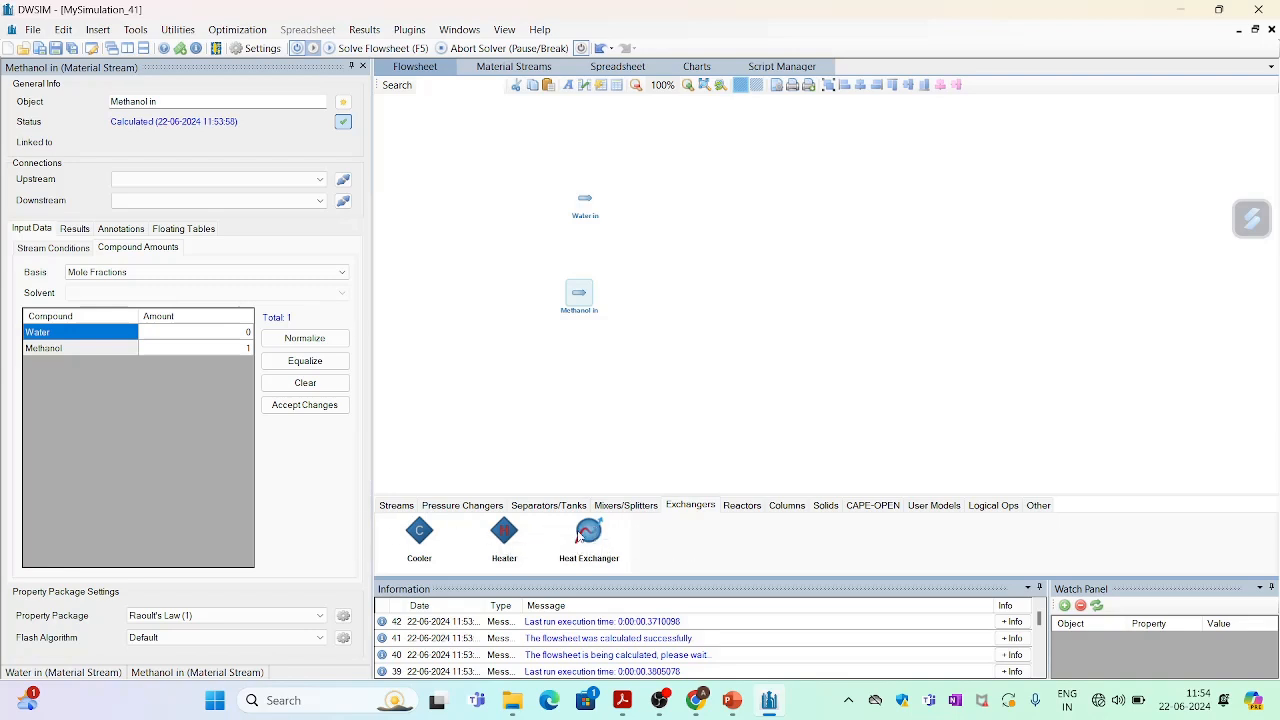
left_click_drag(595, 530, 699, 252)
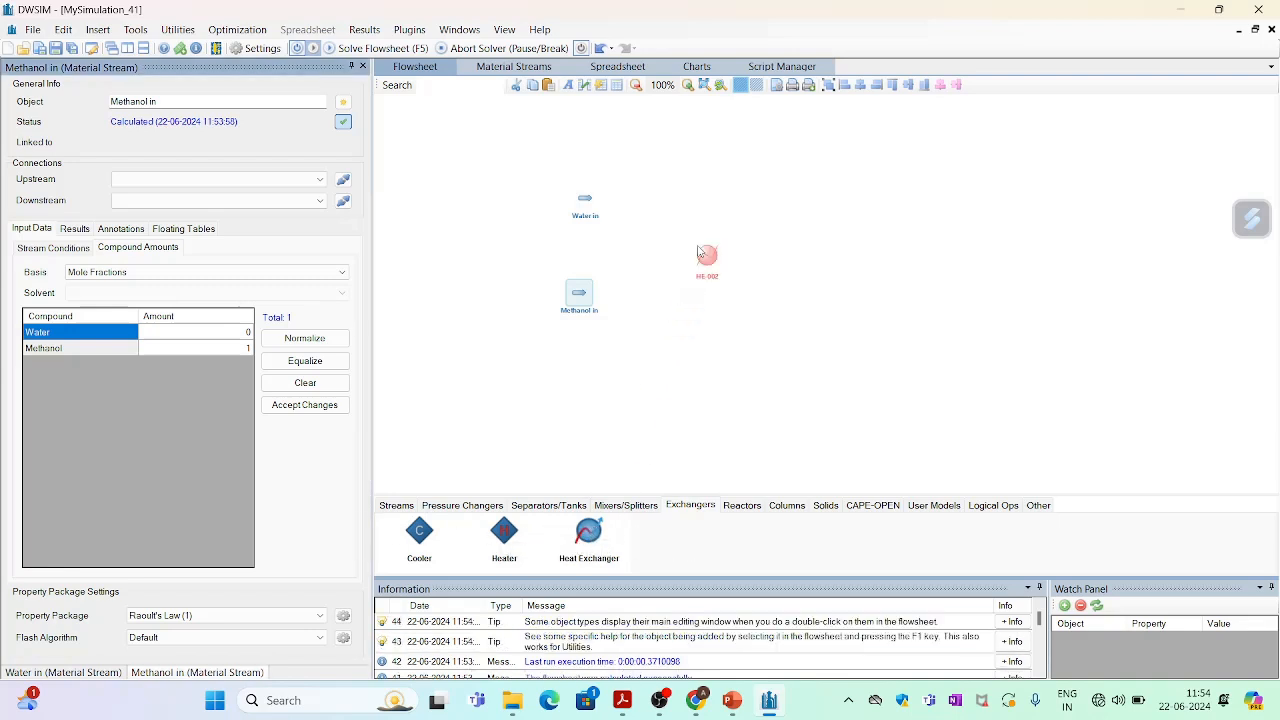
Place two more material streams to the right of the heat exchanger, one above the other.
left_click(396, 506)
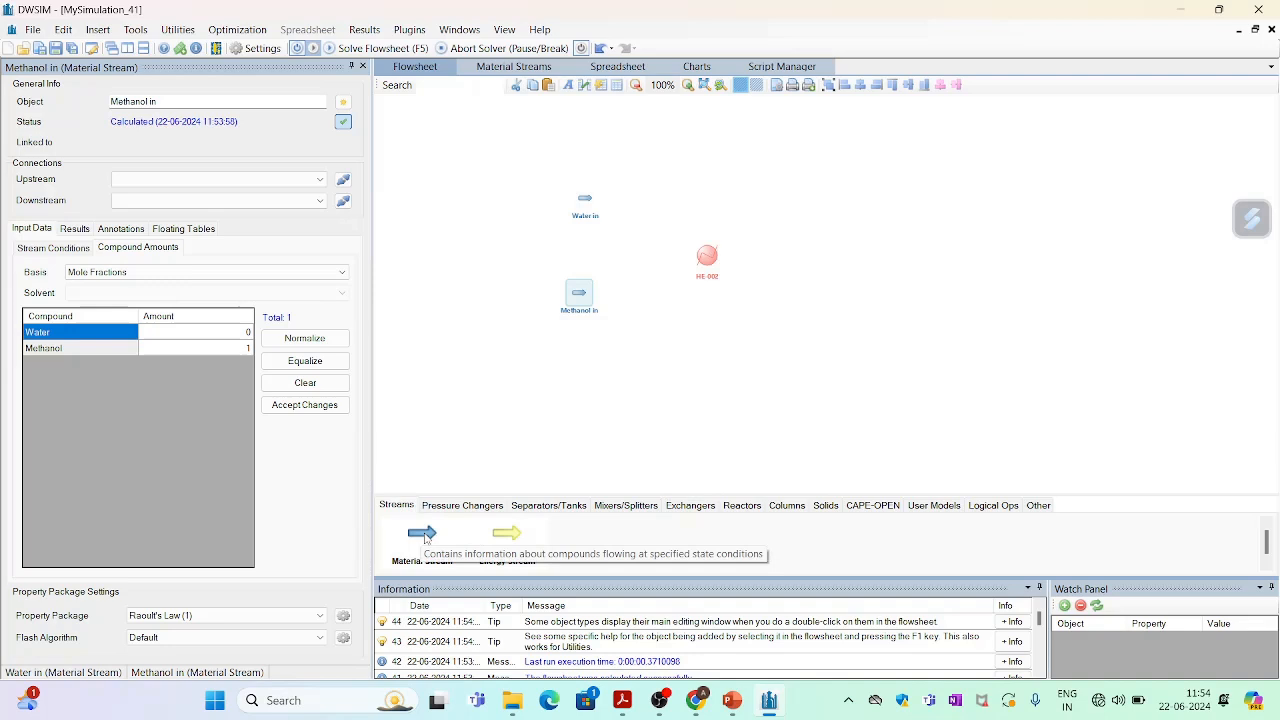
left_click_drag(425, 538, 786, 196)
left_click_drag(422, 536, 766, 291)
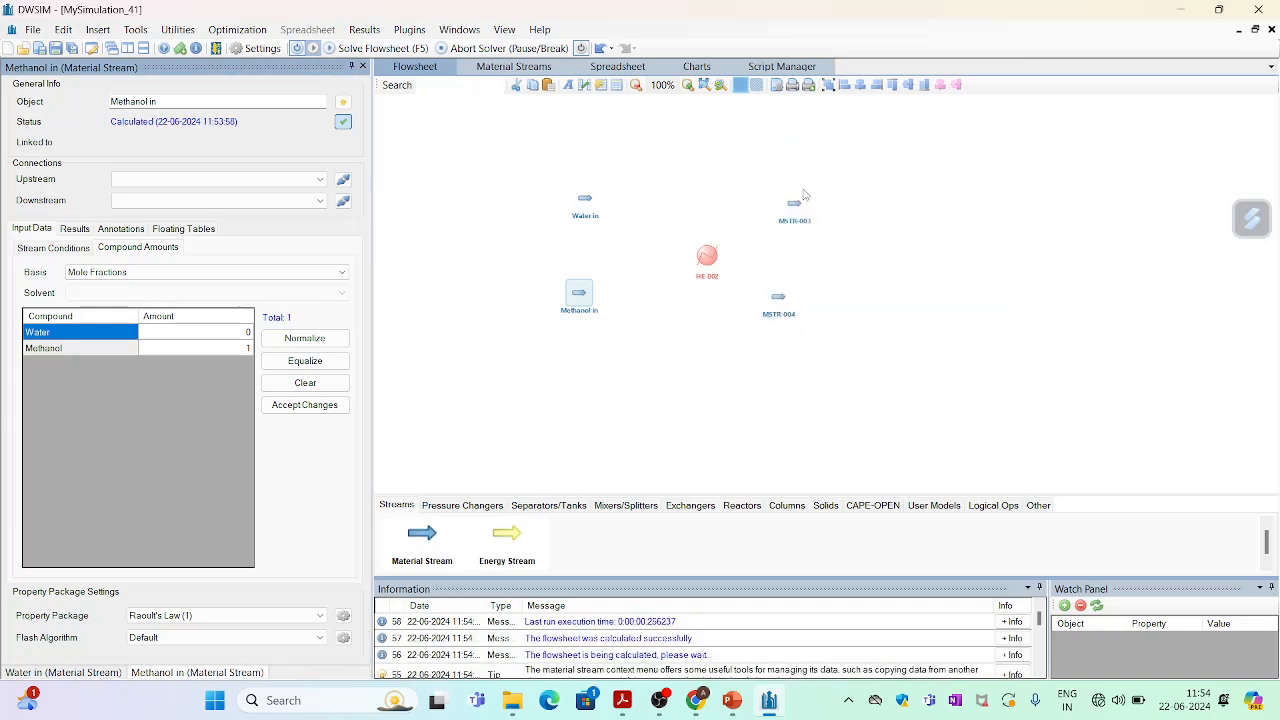
Rename the lower right material stream to Water out.
left_click(778, 296)
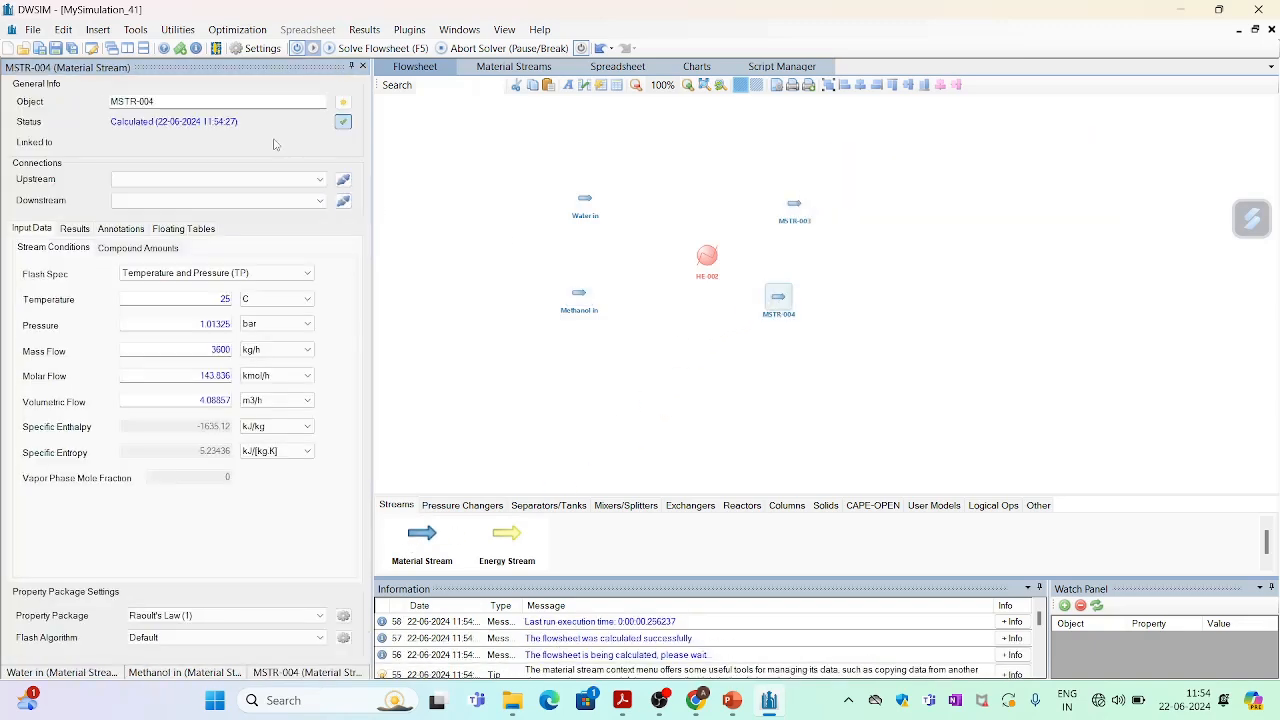
double_click(216, 102)
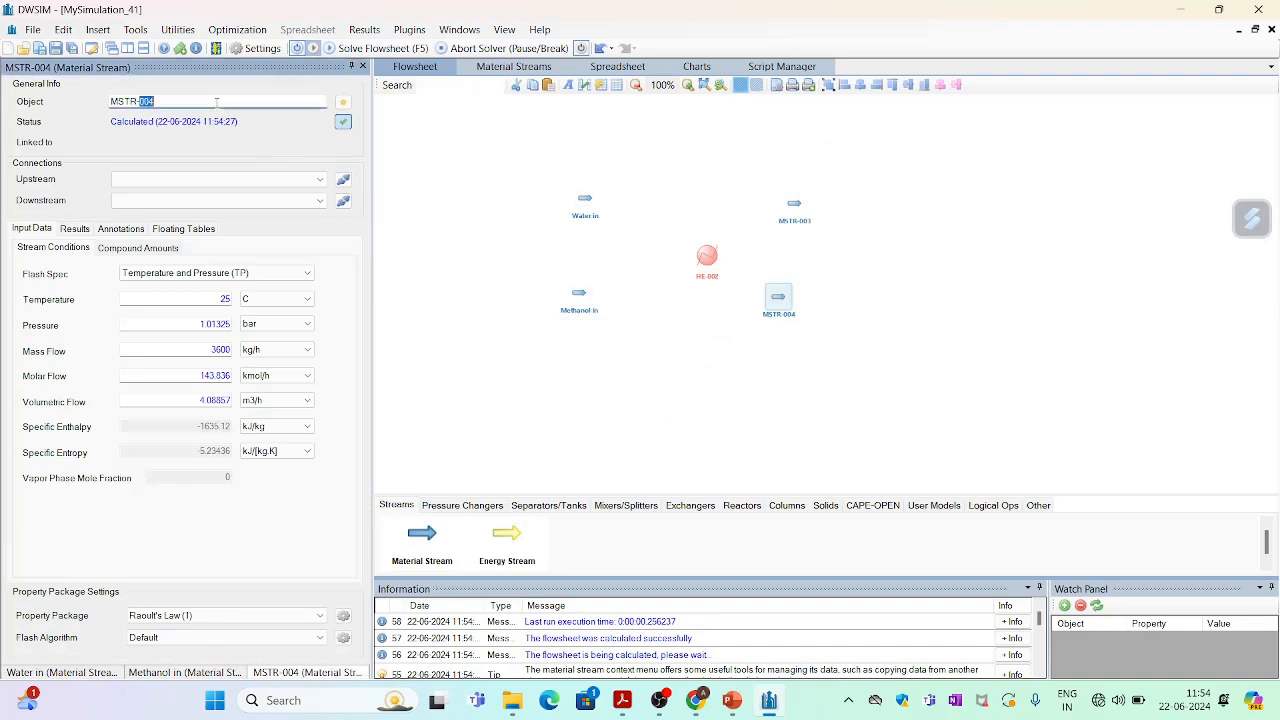
key("BackSpace")
key("BackSpace")
key("BackSpace")
key("BackSpace")
key("BackSpace")
key("BackSpace")
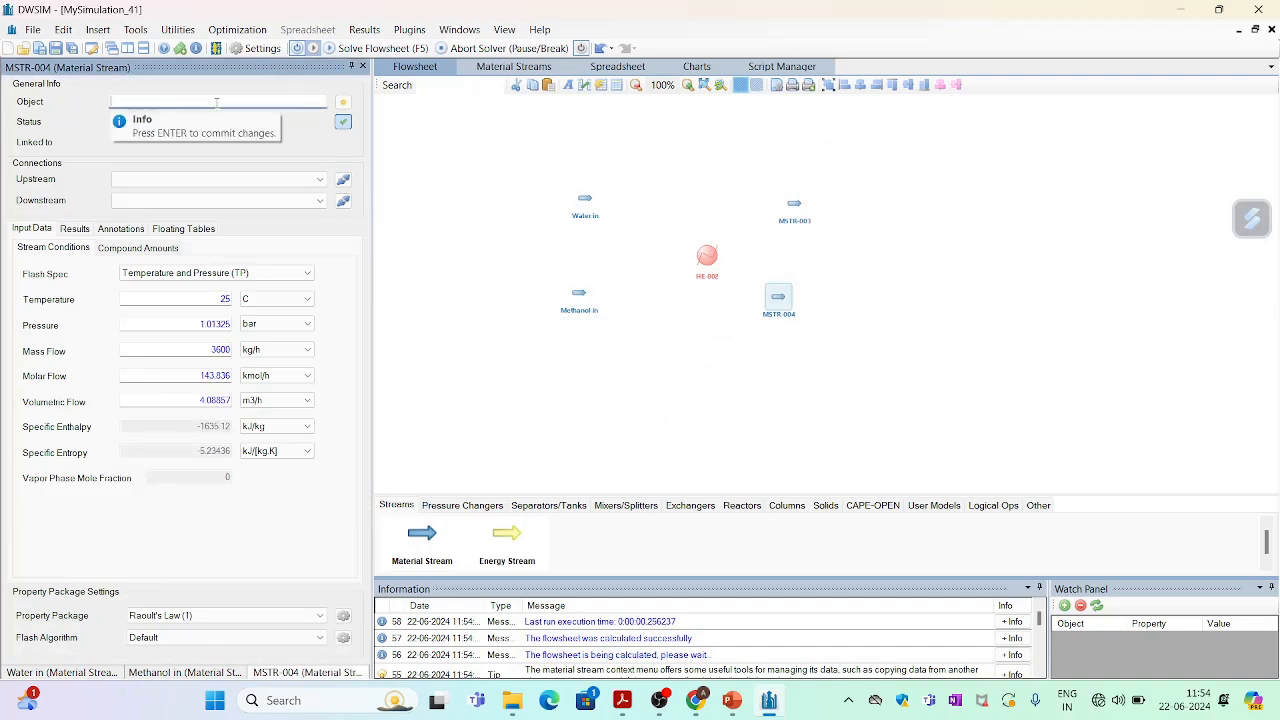
type("Water out")
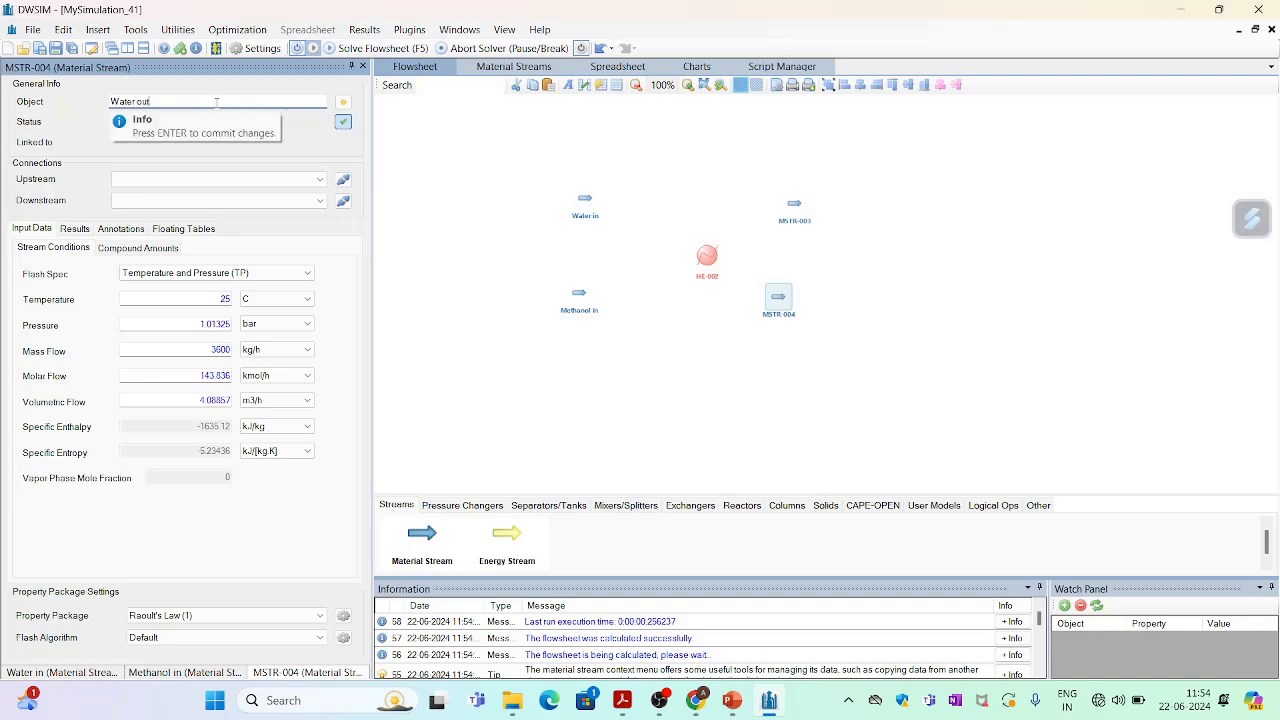
key("Return")
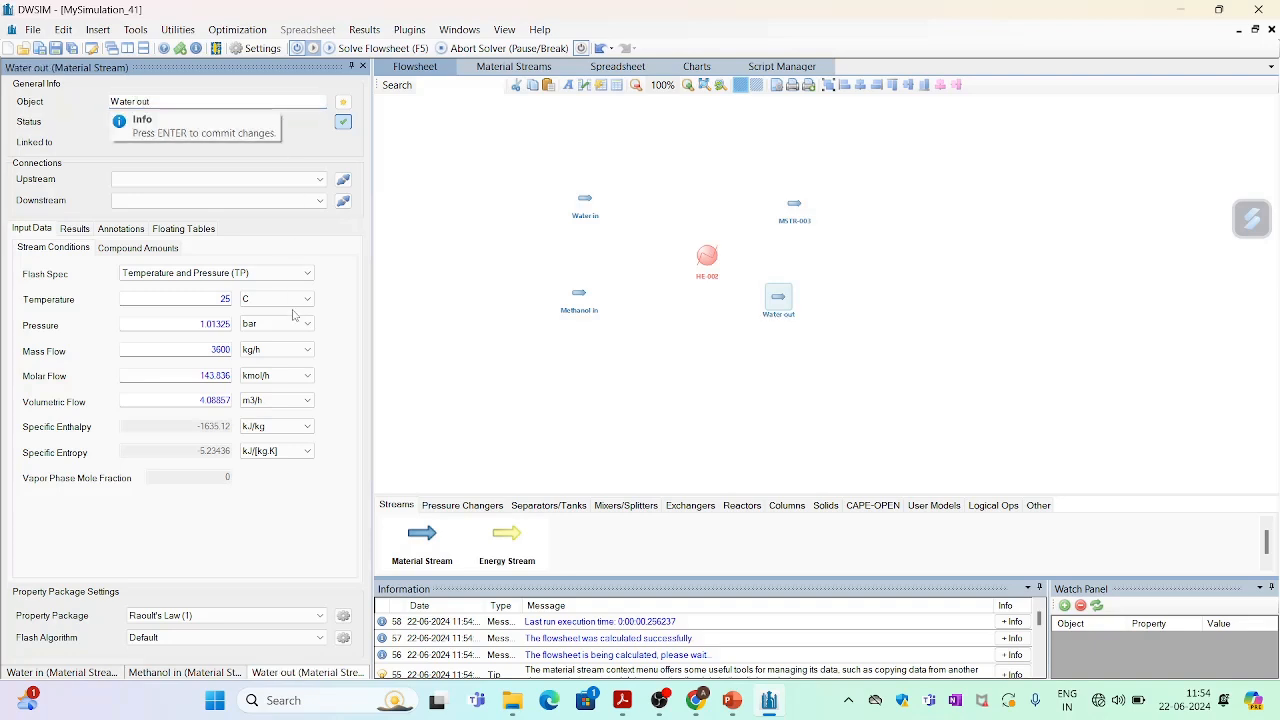
Rename the upper right material stream to Methanol out.
mouse_move(795, 209)
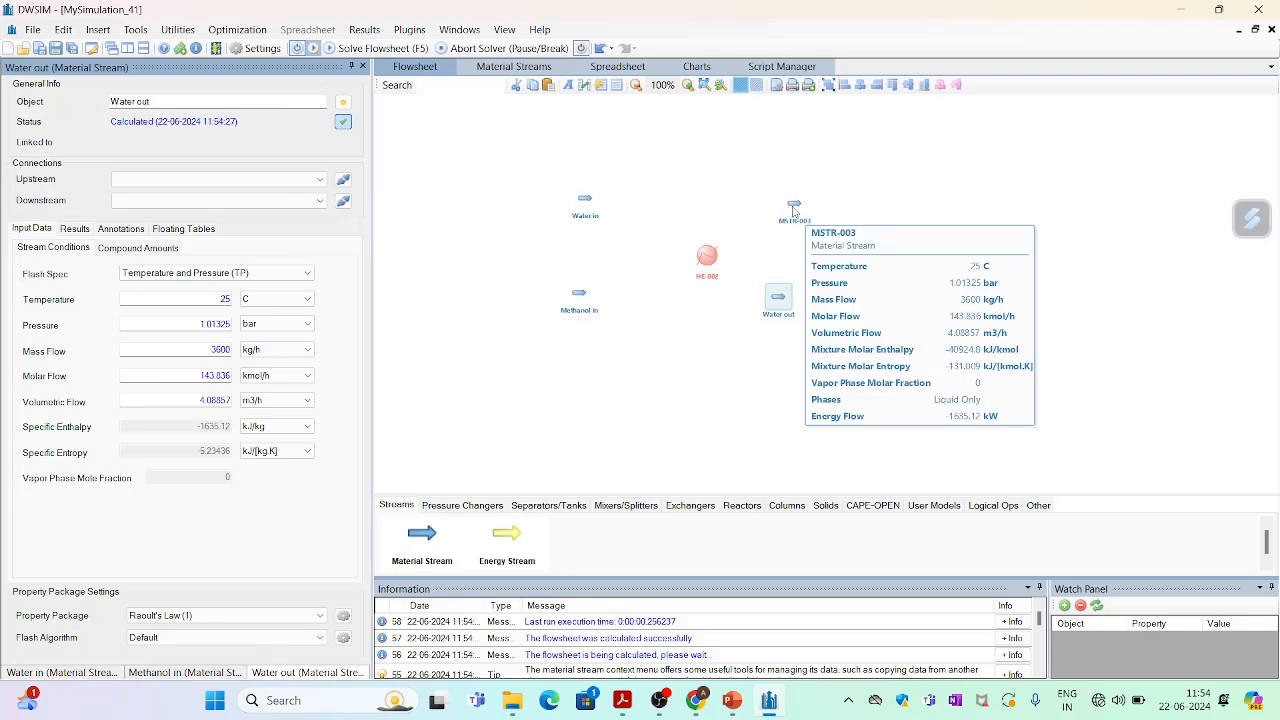
left_click(795, 207)
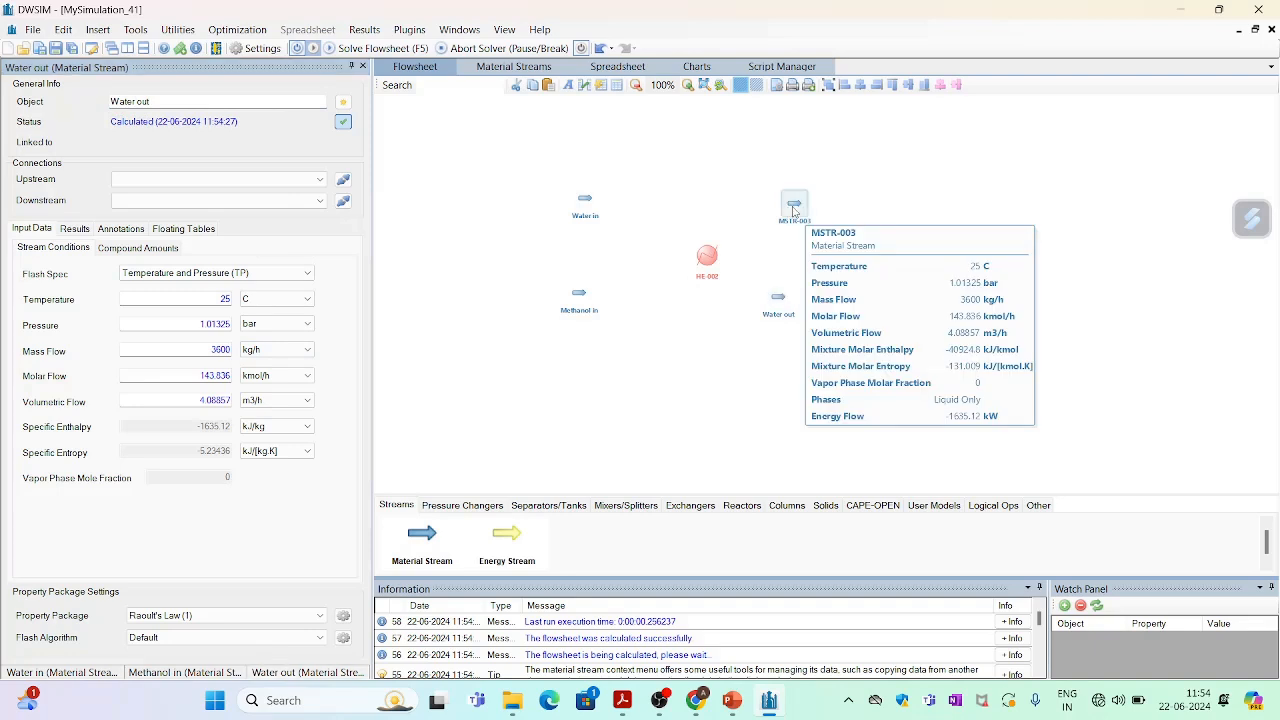
left_click(170, 103)
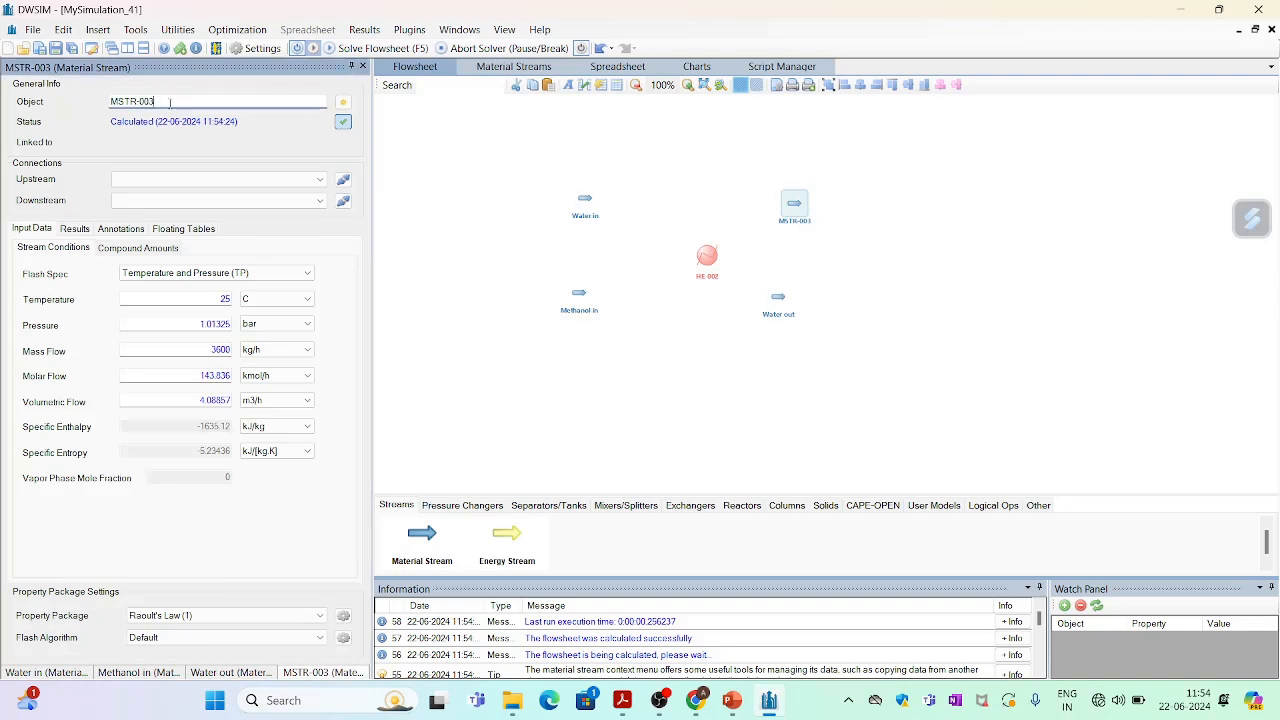
key("BackSpace")
key("BackSpace")
key("BackSpace")
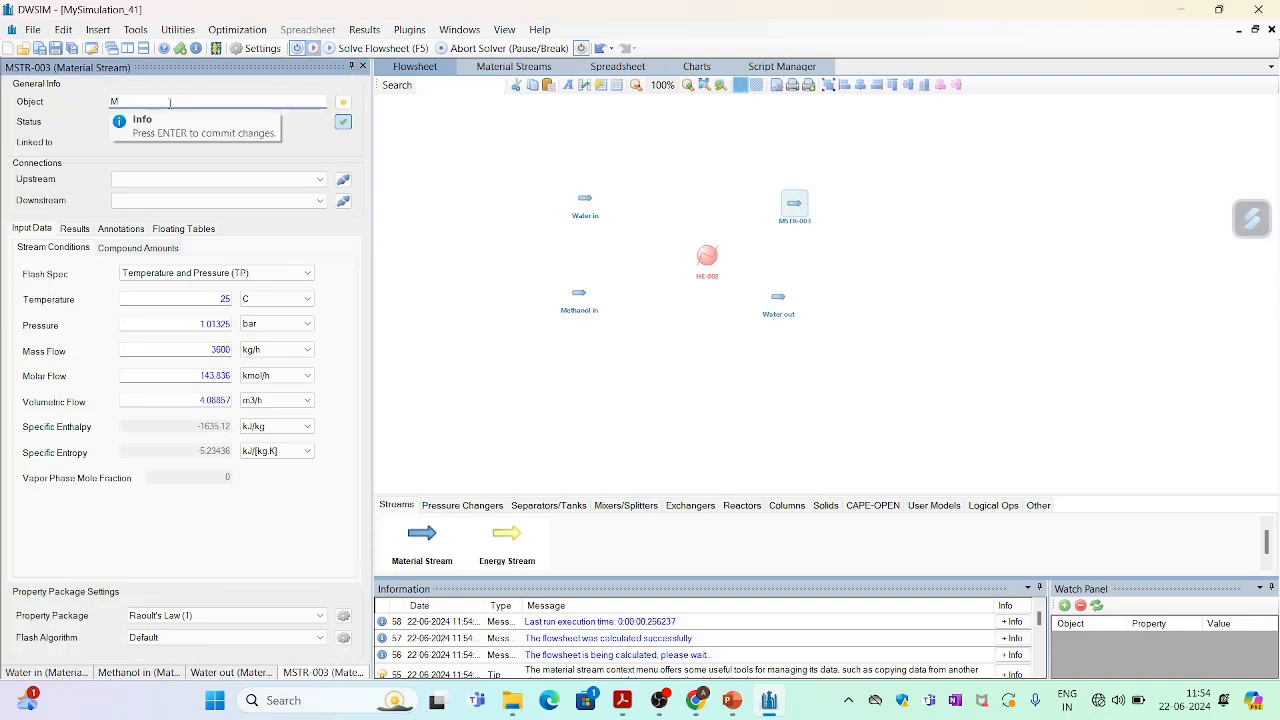
type("Methanol out")
Nudge the heat exchanger slightly left and rename it Heat exchanger.
left_click(712, 260)
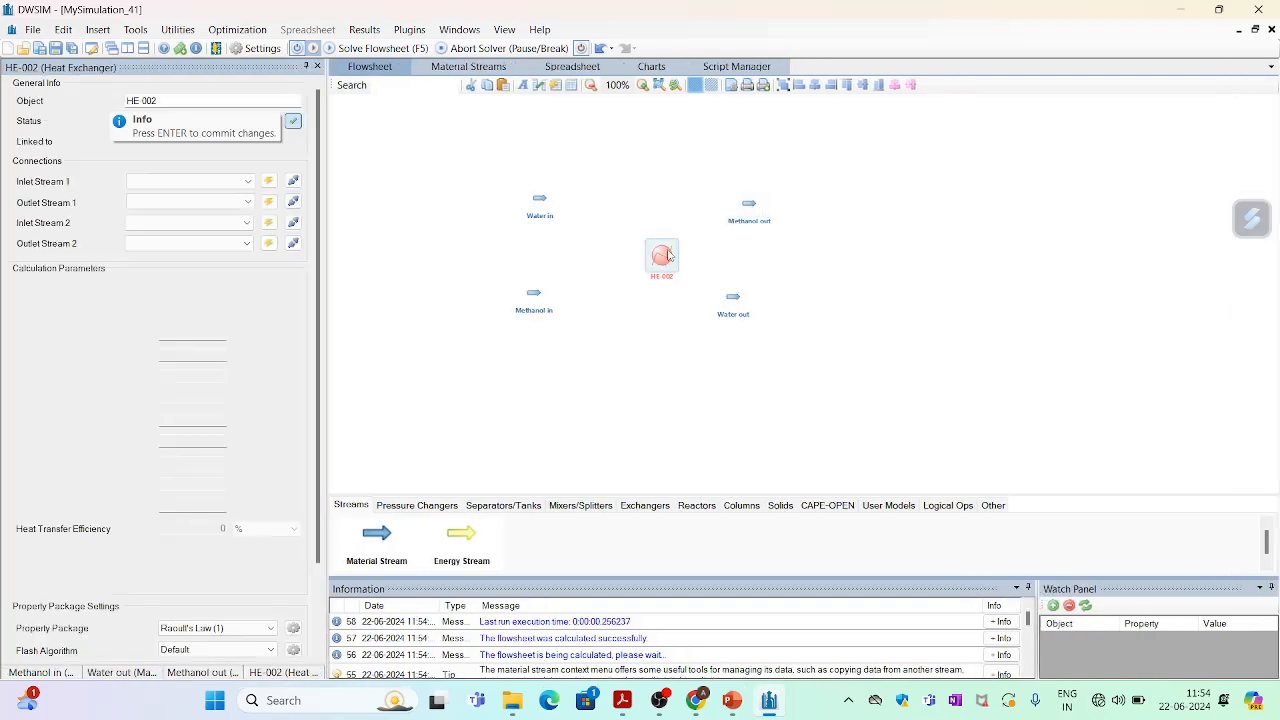
left_click_drag(668, 257, 645, 251)
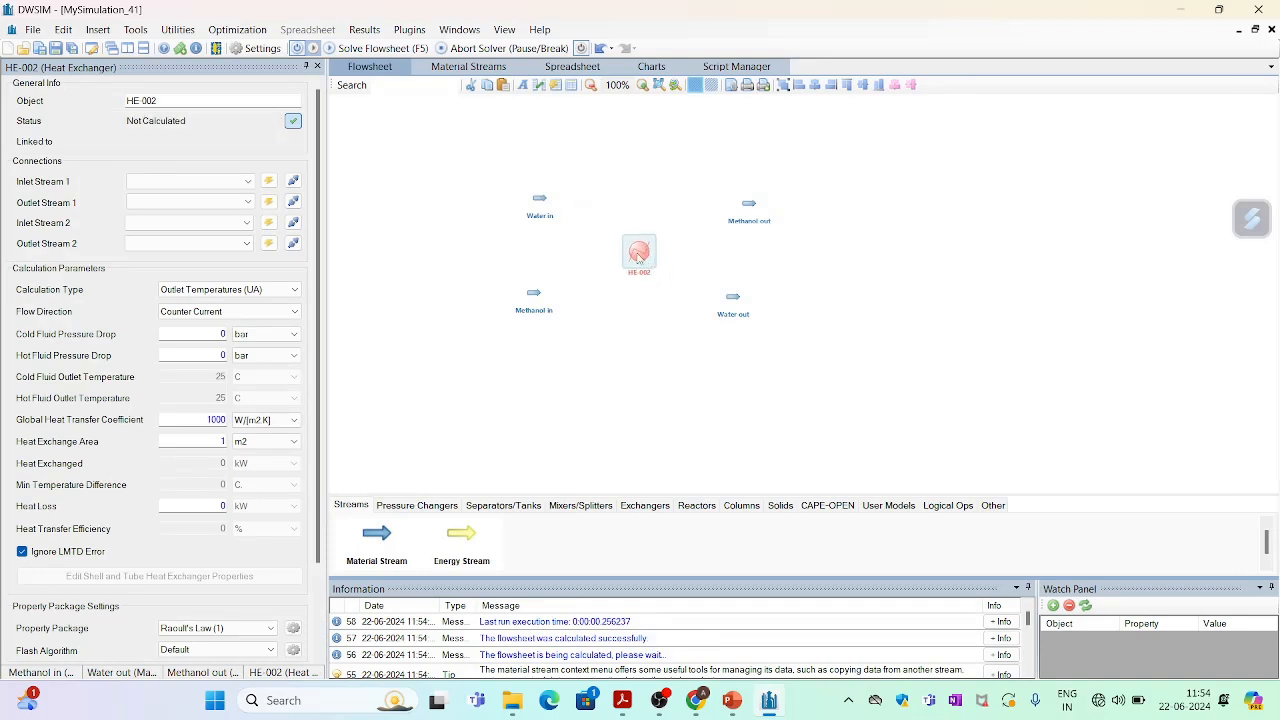
left_click(209, 100)
key("BackSpace")
key("BackSpace")
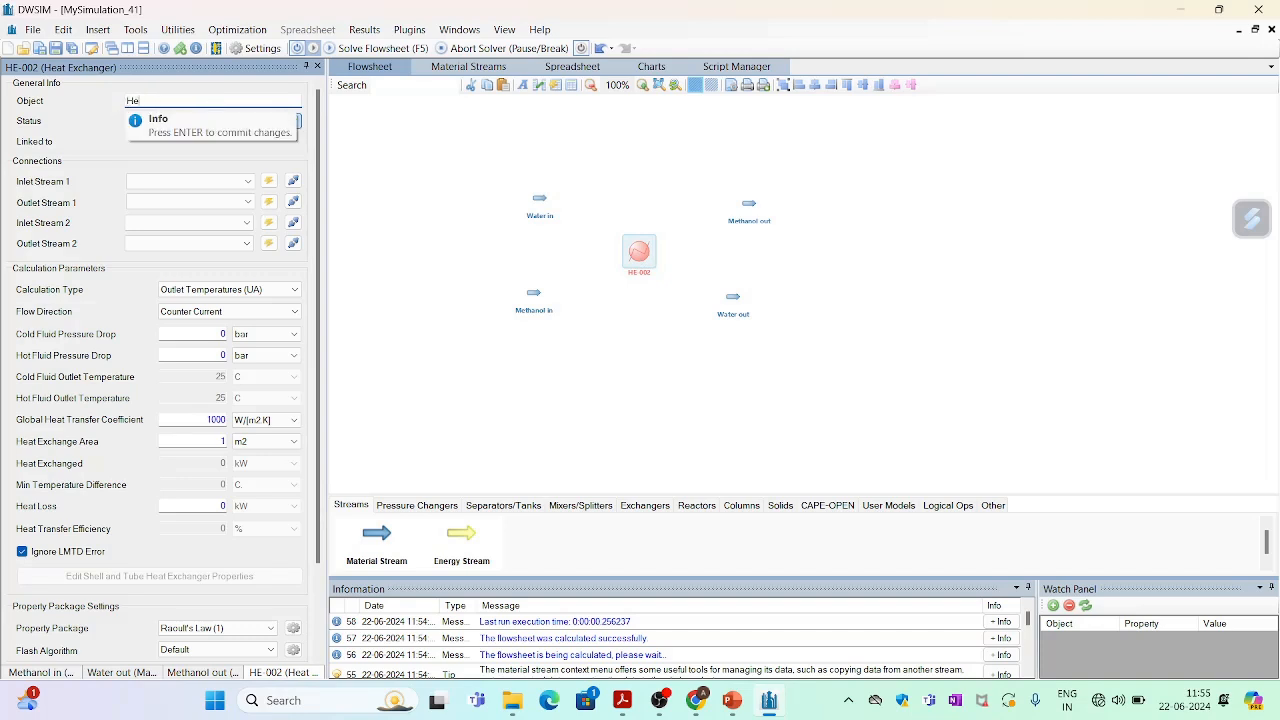
type("Heat exchanger")
key("Return")
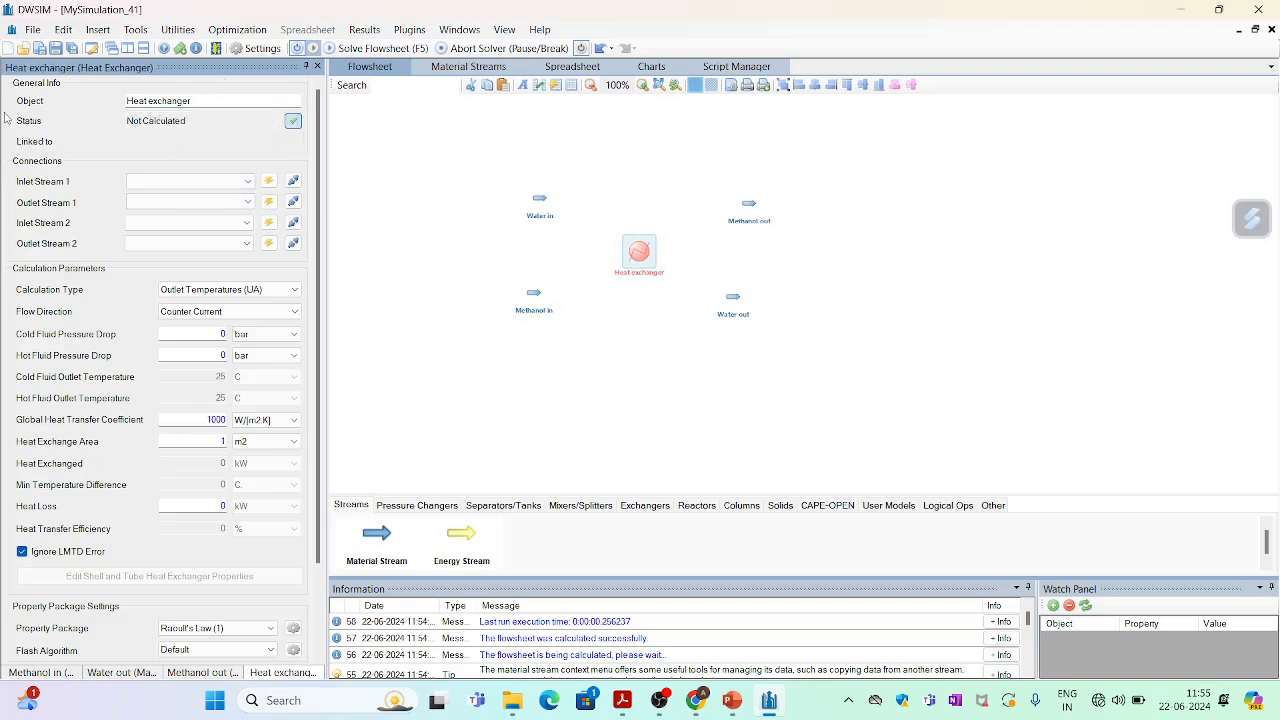
Connect the heat exchanger with Methanol in and Methanol out as stream 1, Water in and Water out as stream 2.
left_click(212, 187)
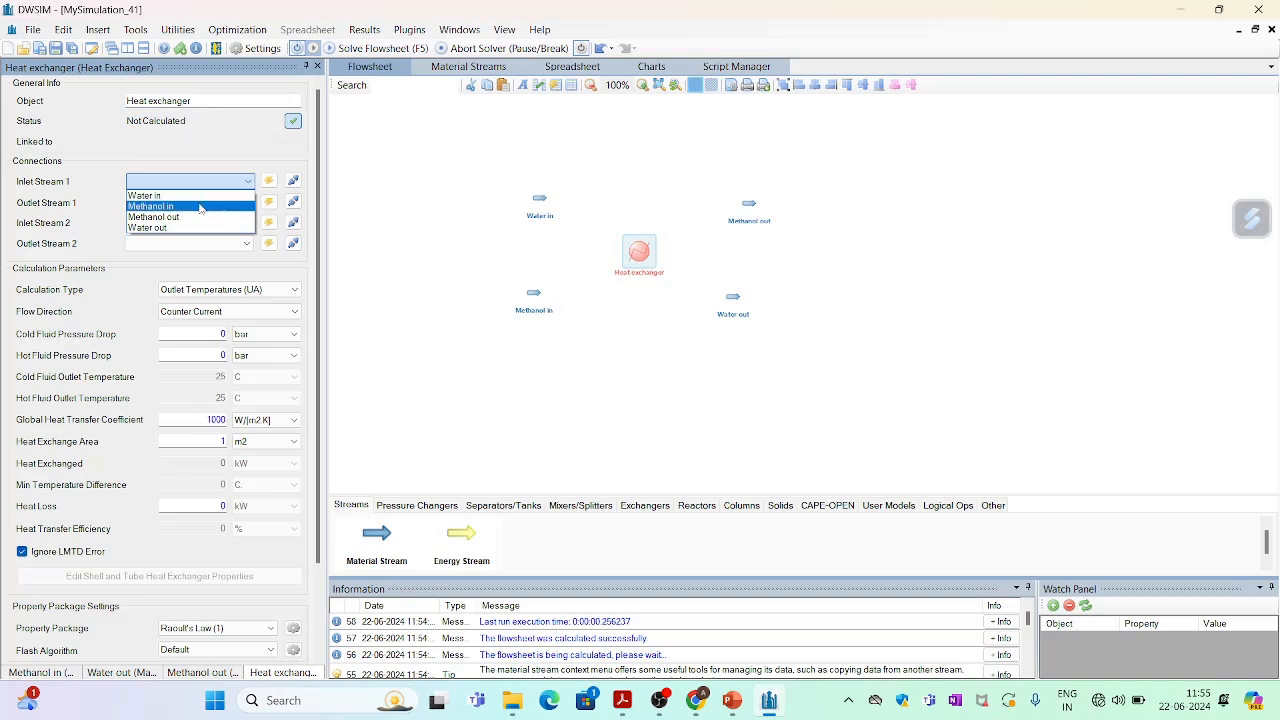
left_click(199, 207)
left_click(200, 205)
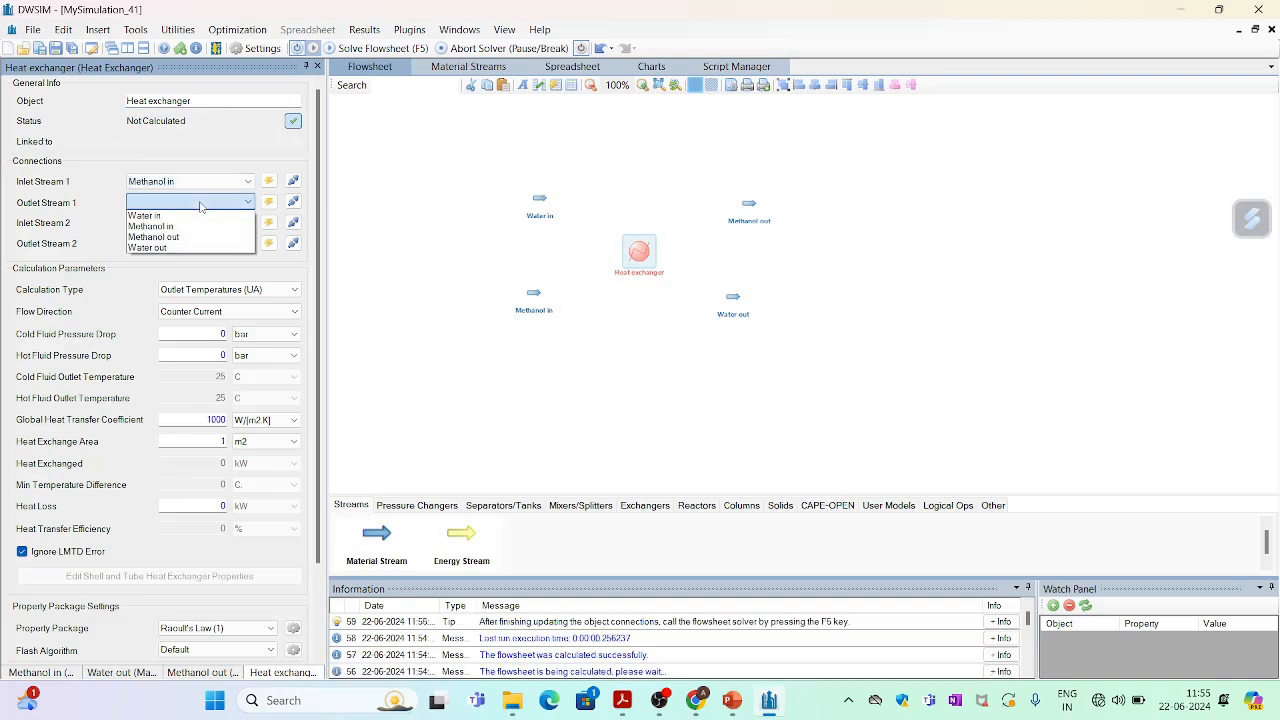
left_click(197, 237)
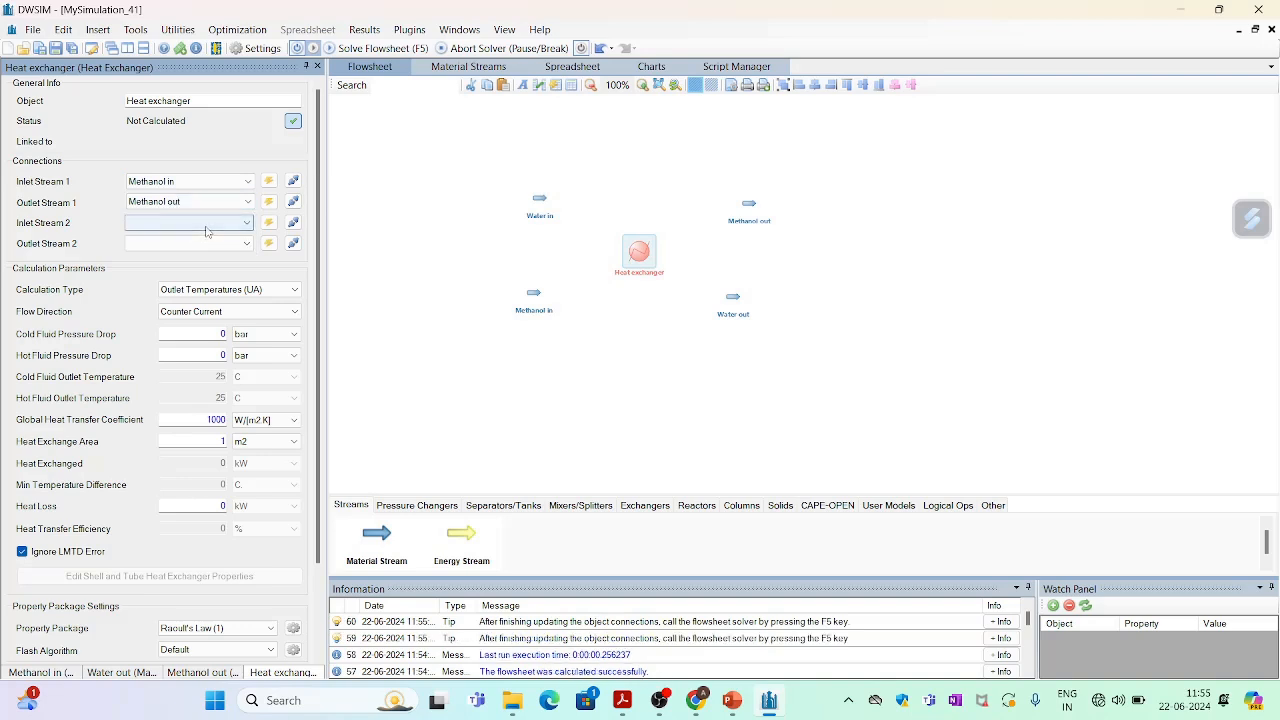
left_click(206, 231)
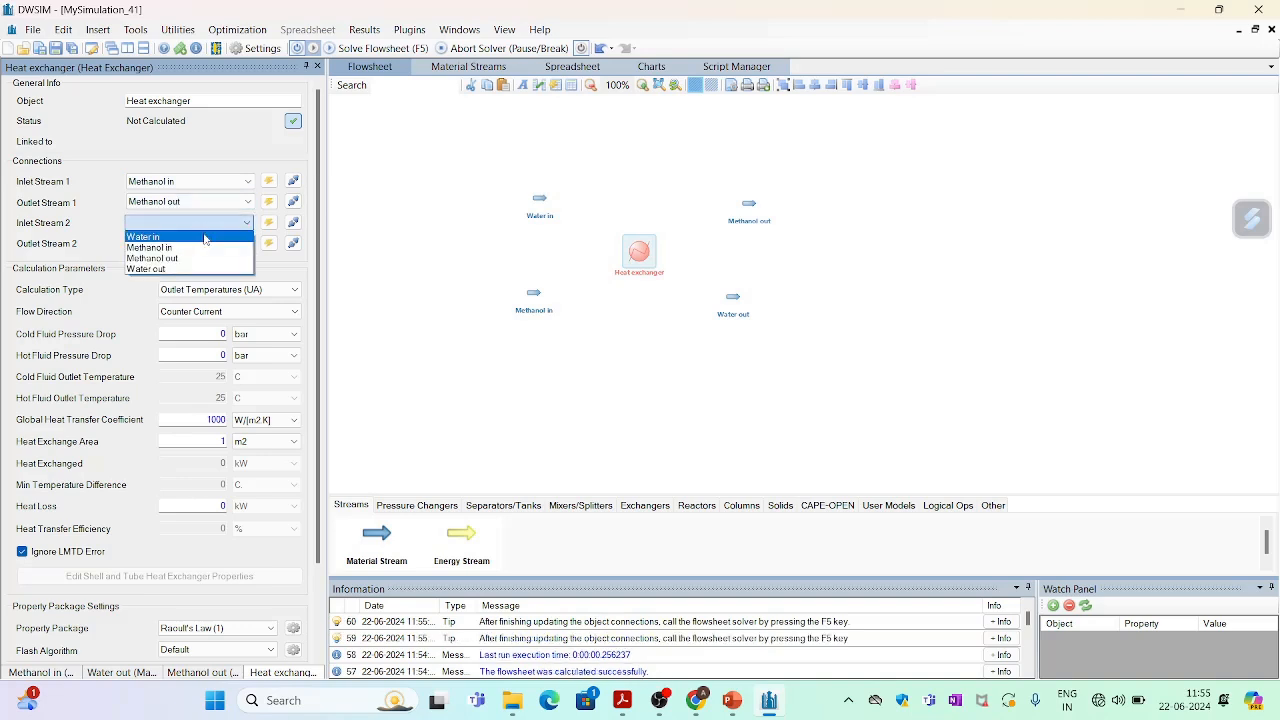
left_click(202, 244)
left_click(202, 244)
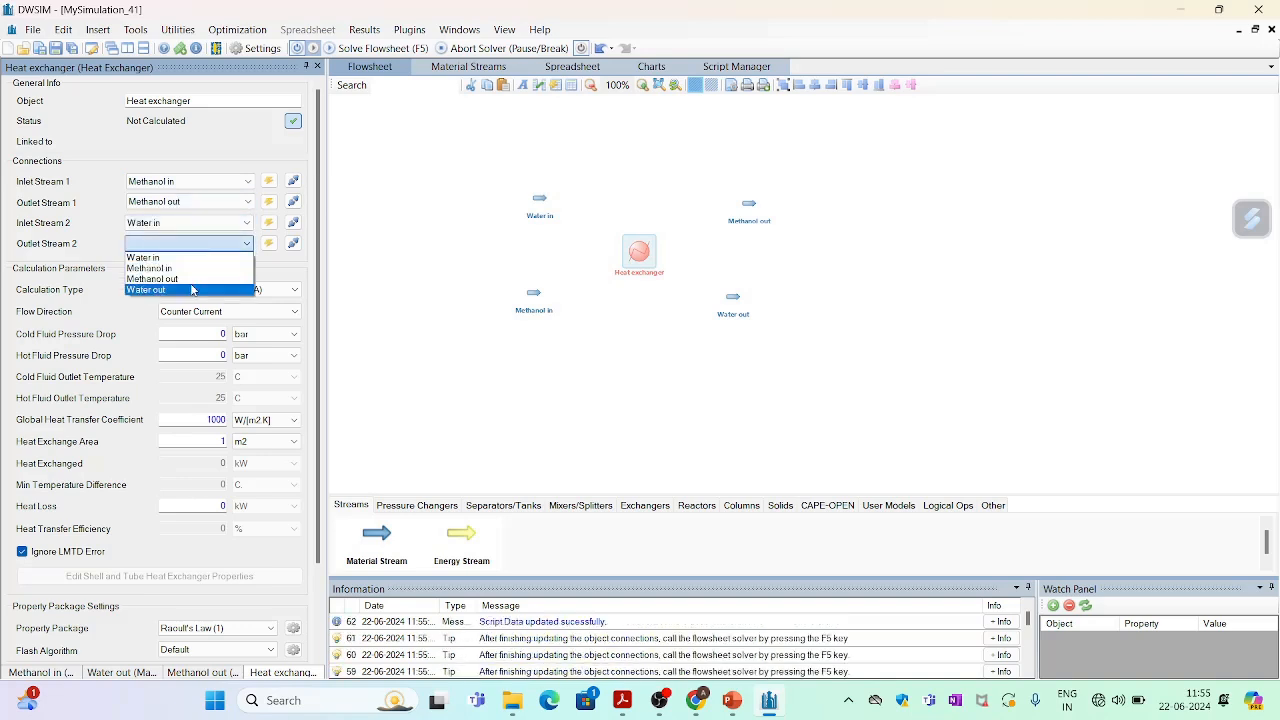
left_click(194, 287)
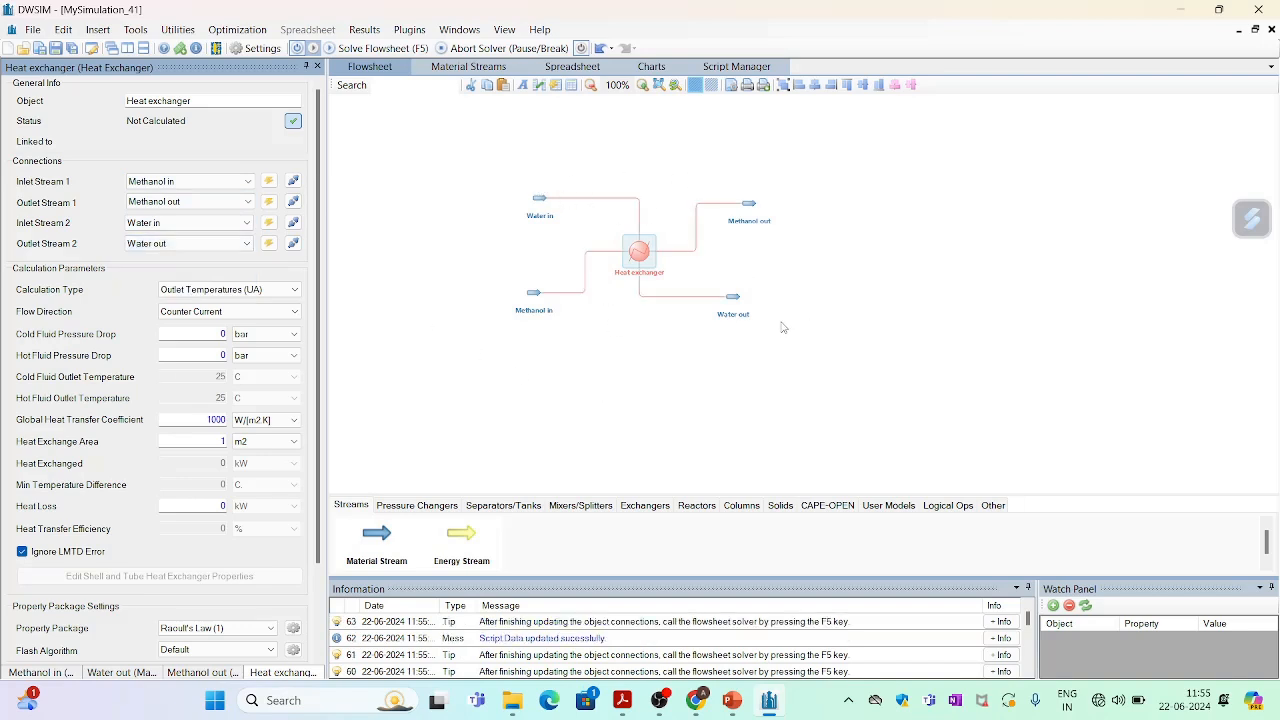
Set the heat exchanger's cold fluid pressure drop to 0.002 bar and hot fluid pressure drop to 0.025 bar.
scroll(783, 320, "up", 3)
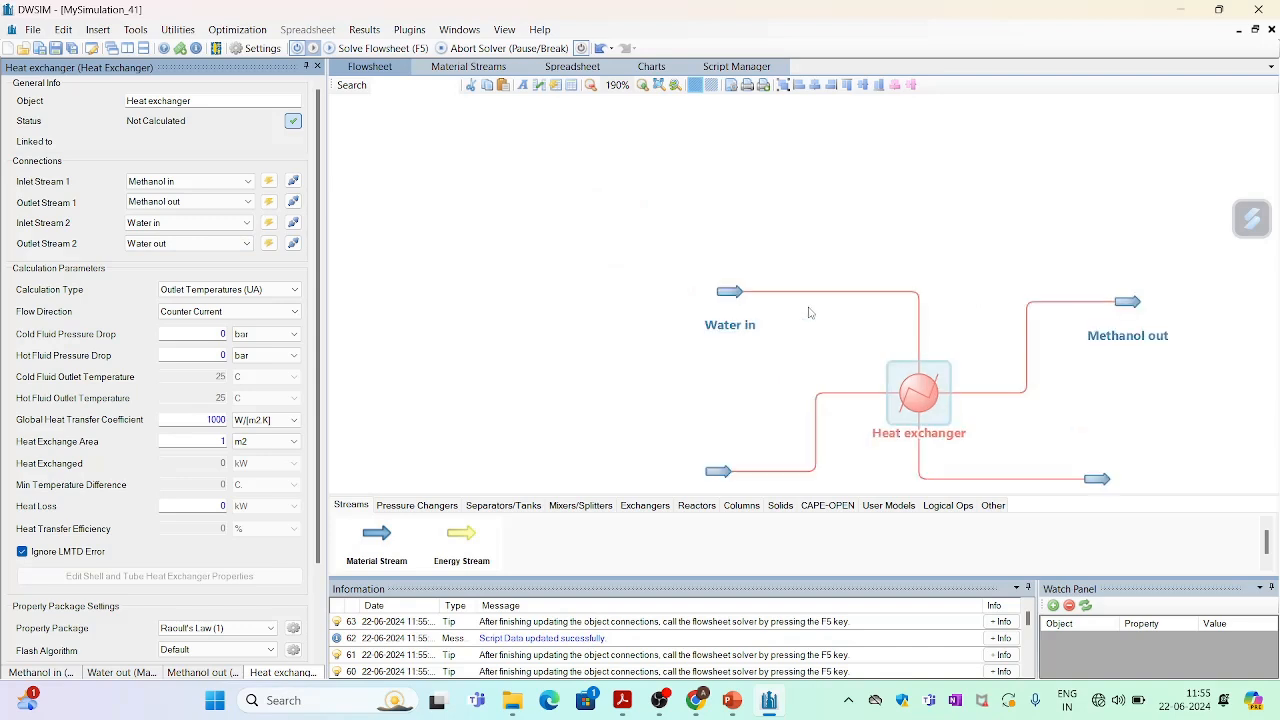
left_click_drag(830, 332, 530, 194)
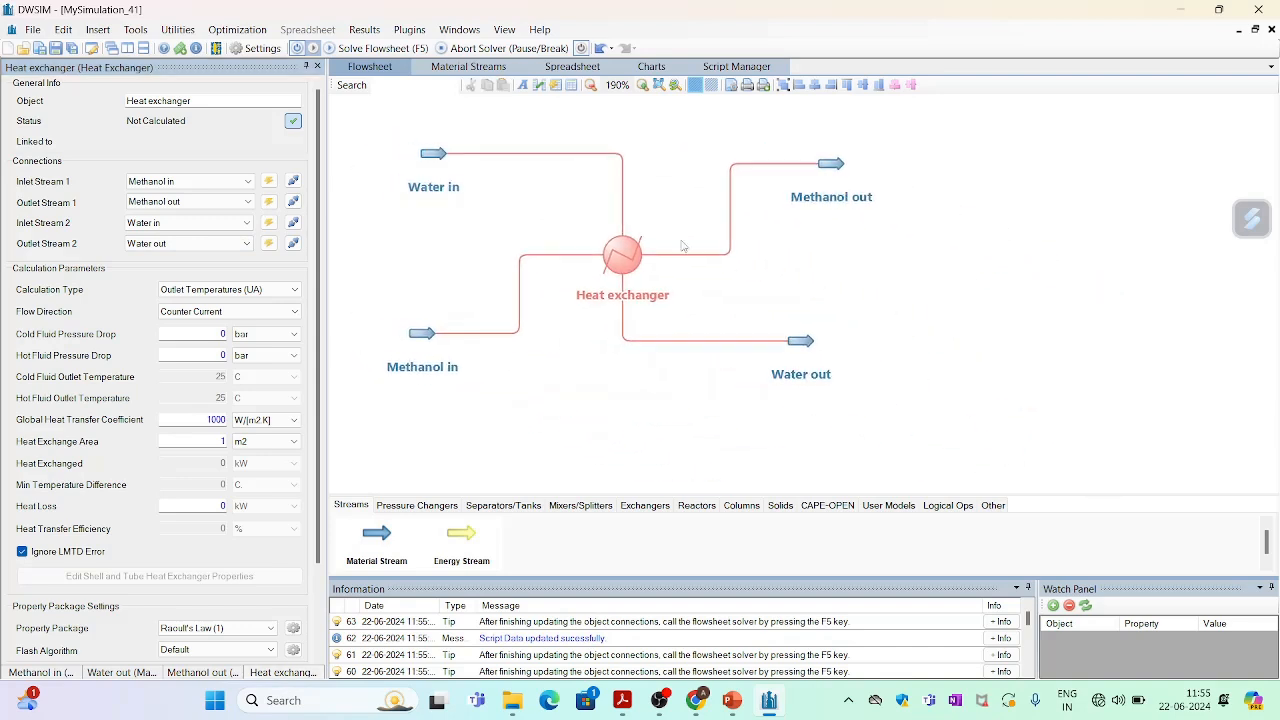
scroll(715, 250, "up", 2)
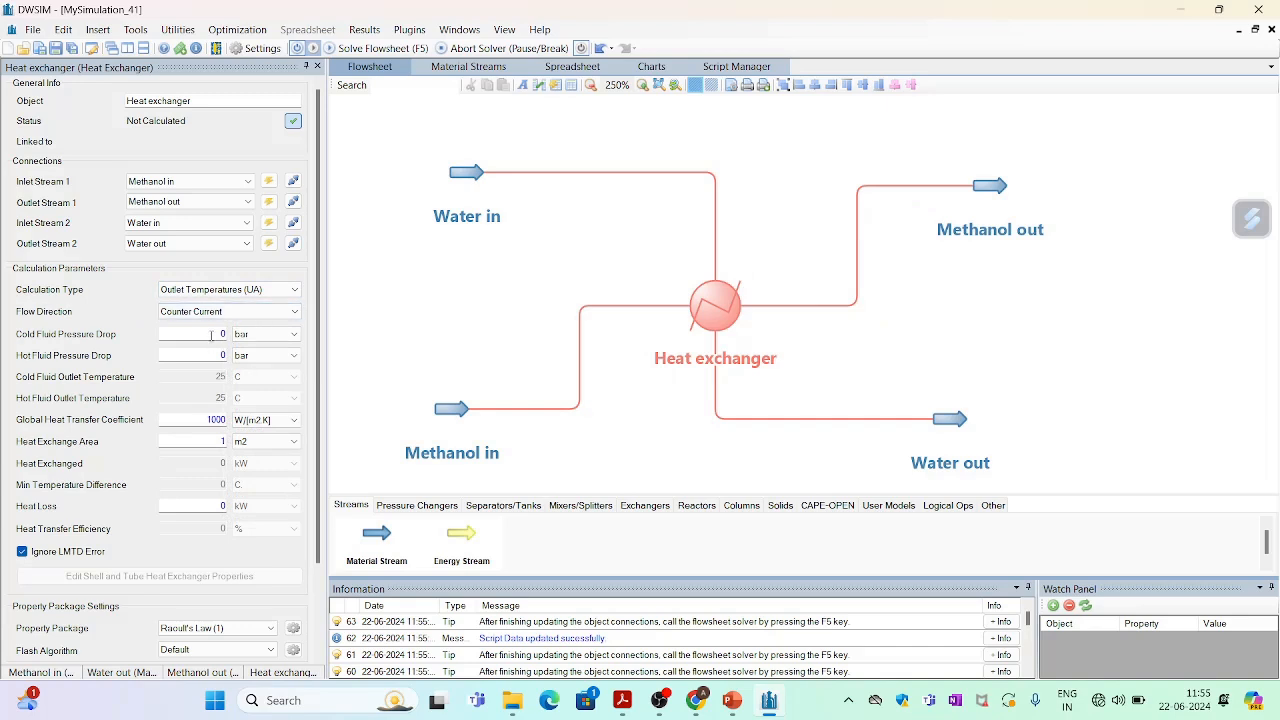
left_click(211, 335)
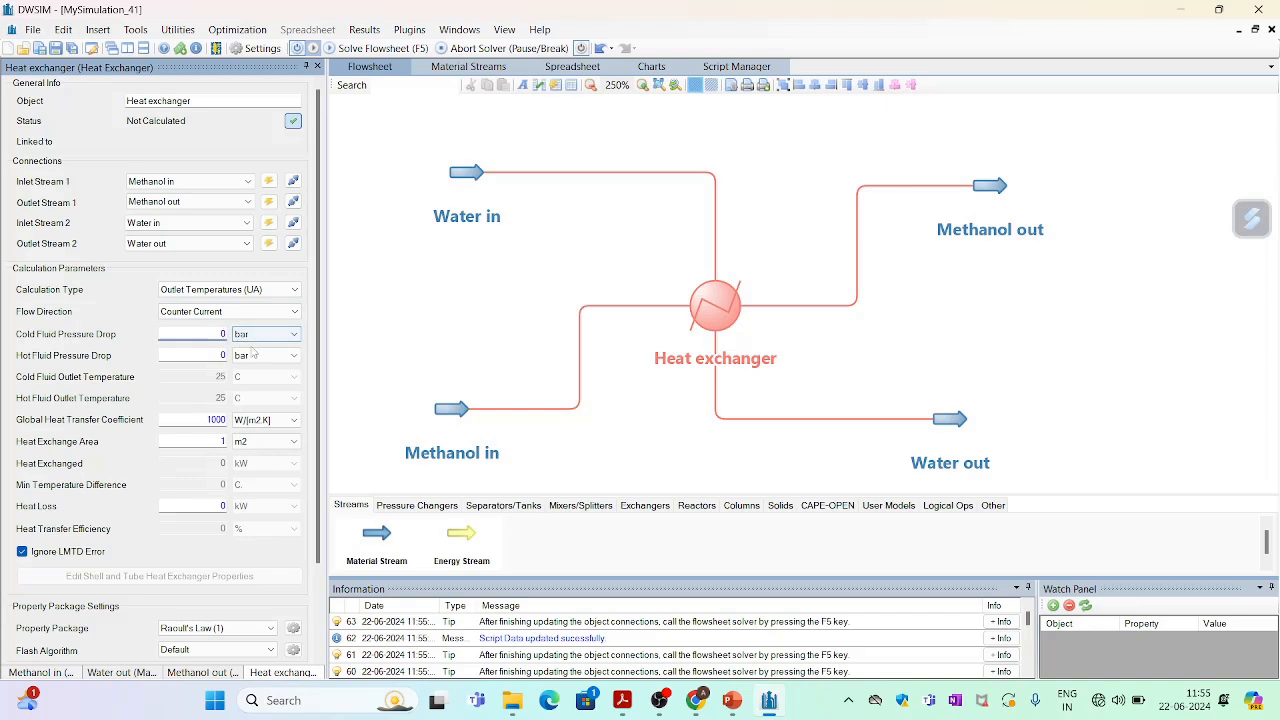
type(".002")
key("Return")
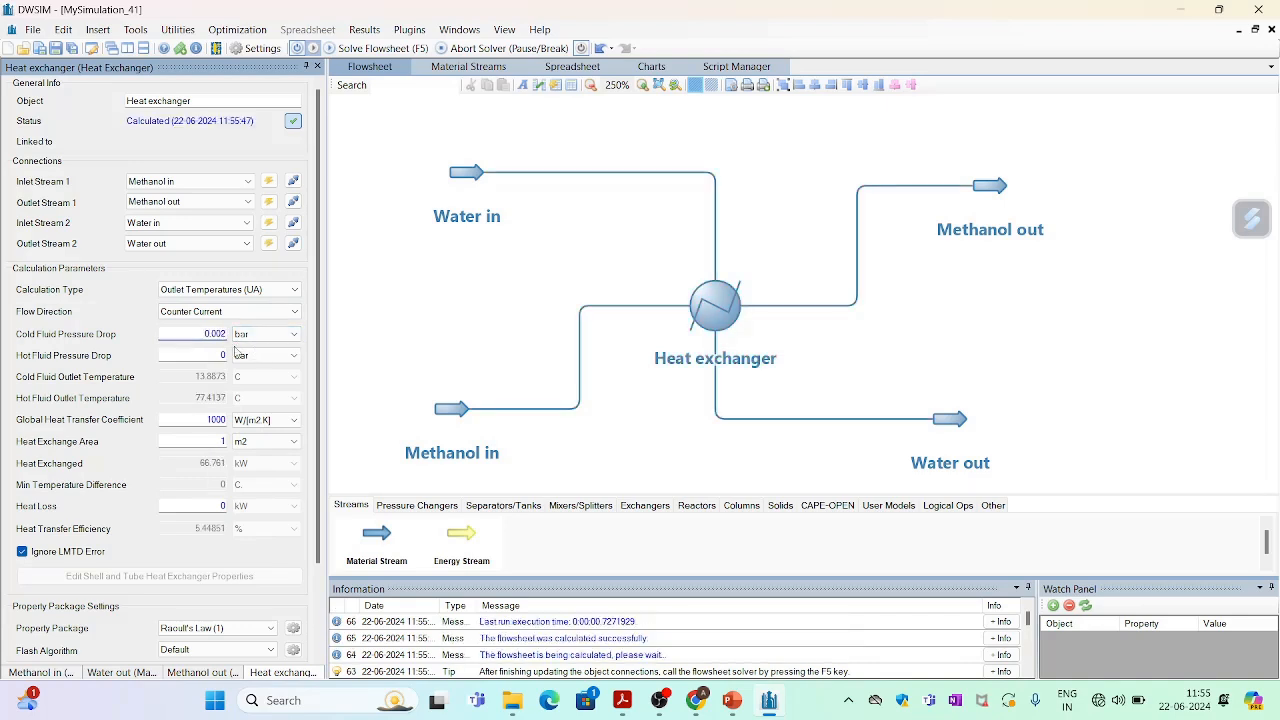
left_click(225, 355)
type(".025")
key("Return")
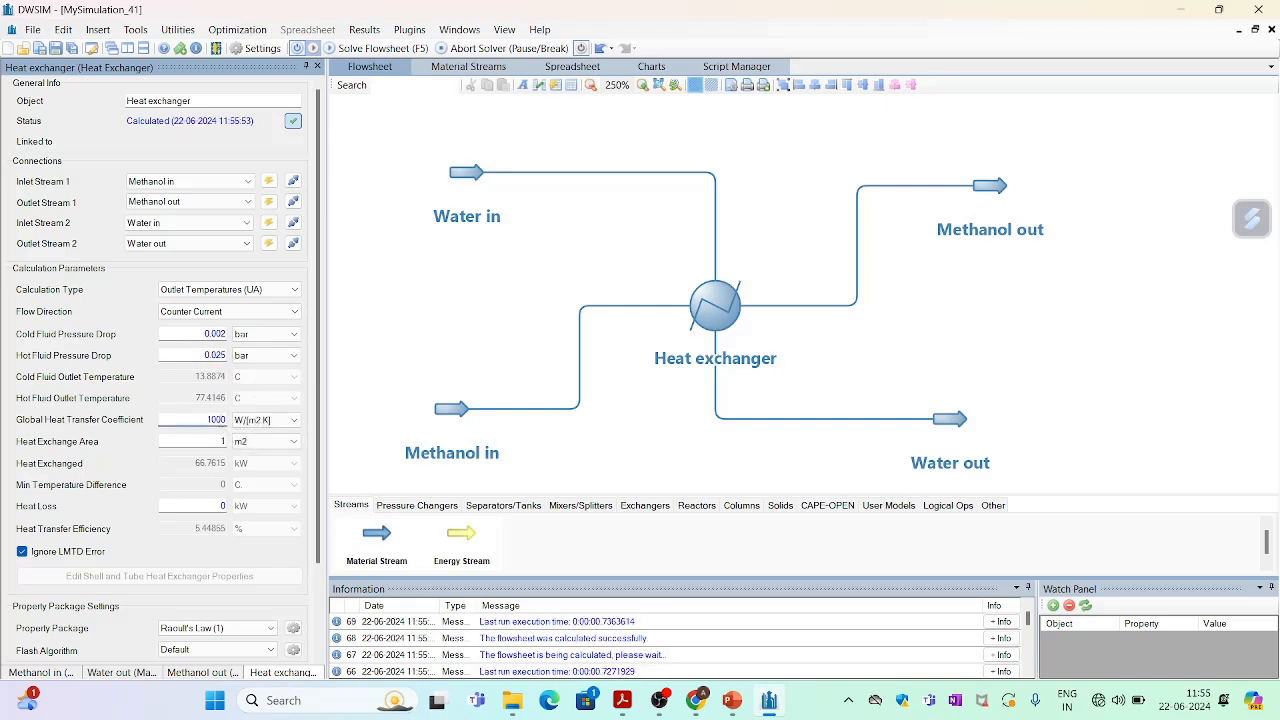
Set the global heat transfer coefficient to 450 W/[m2.K] and heat exchange area to 250 m2, and solve the flowsheet.
double_click(216, 420)
type("450")
key("Return")
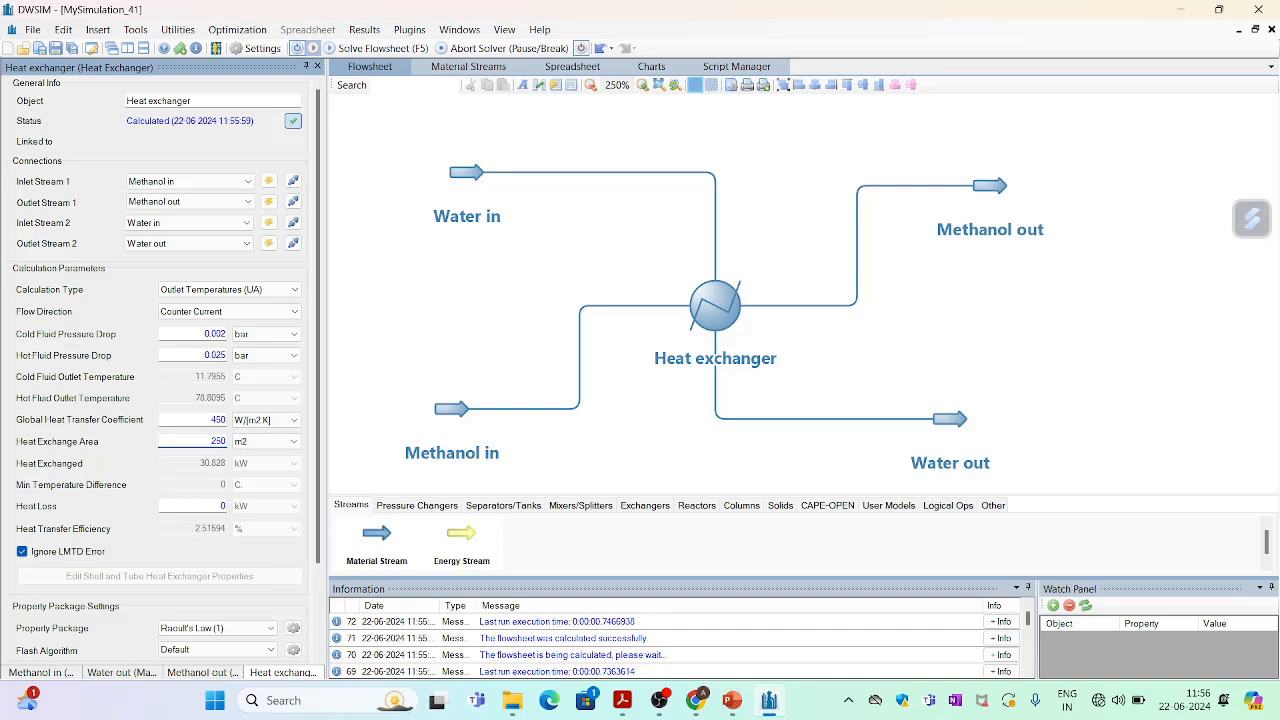
type("250")
key("Return")
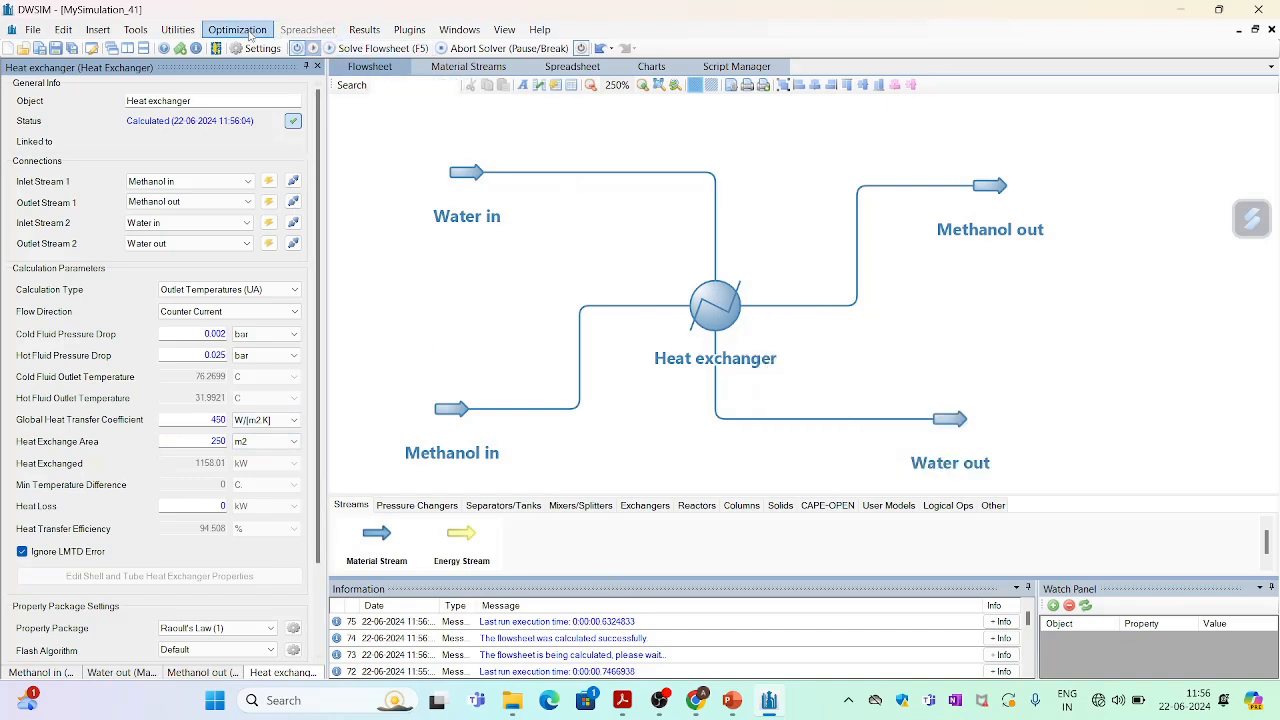
left_click(348, 52)
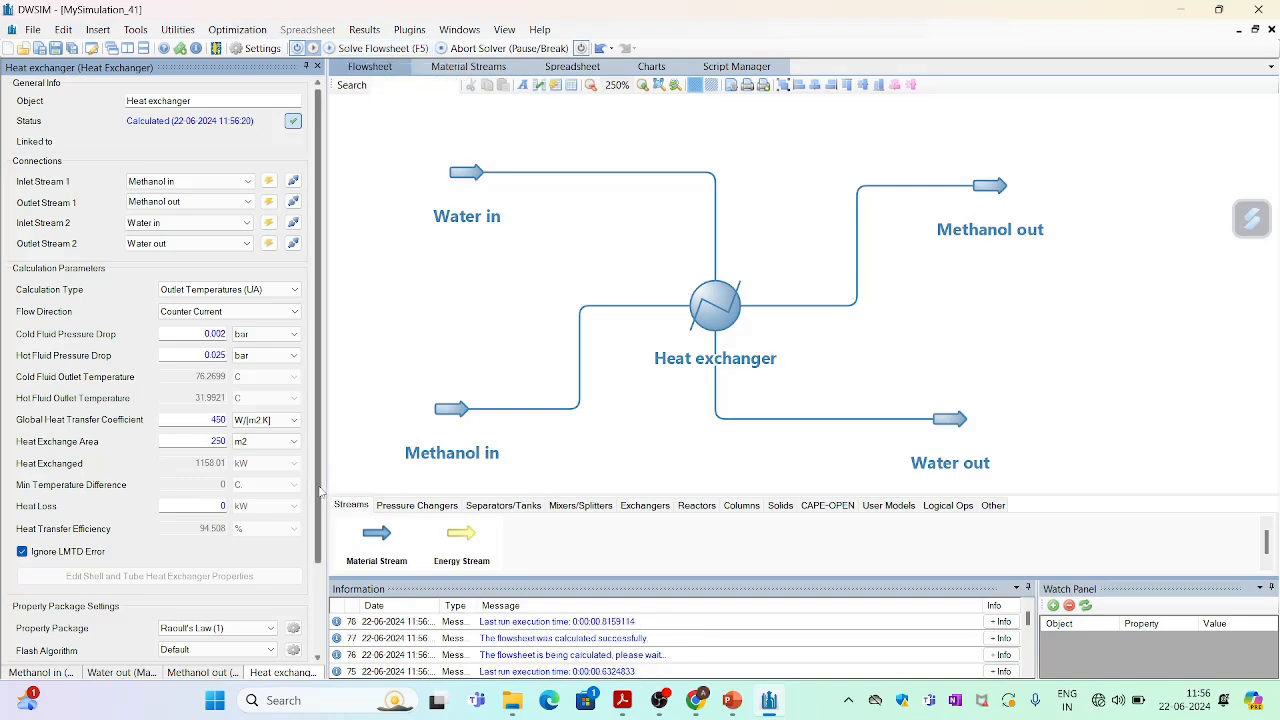
Insert a master property table named stream properties showing all four streams' temperature, pressure, mass flow, molar flow, water mole fraction and methanol molar flow.
left_click_drag(320, 490, 314, 578)
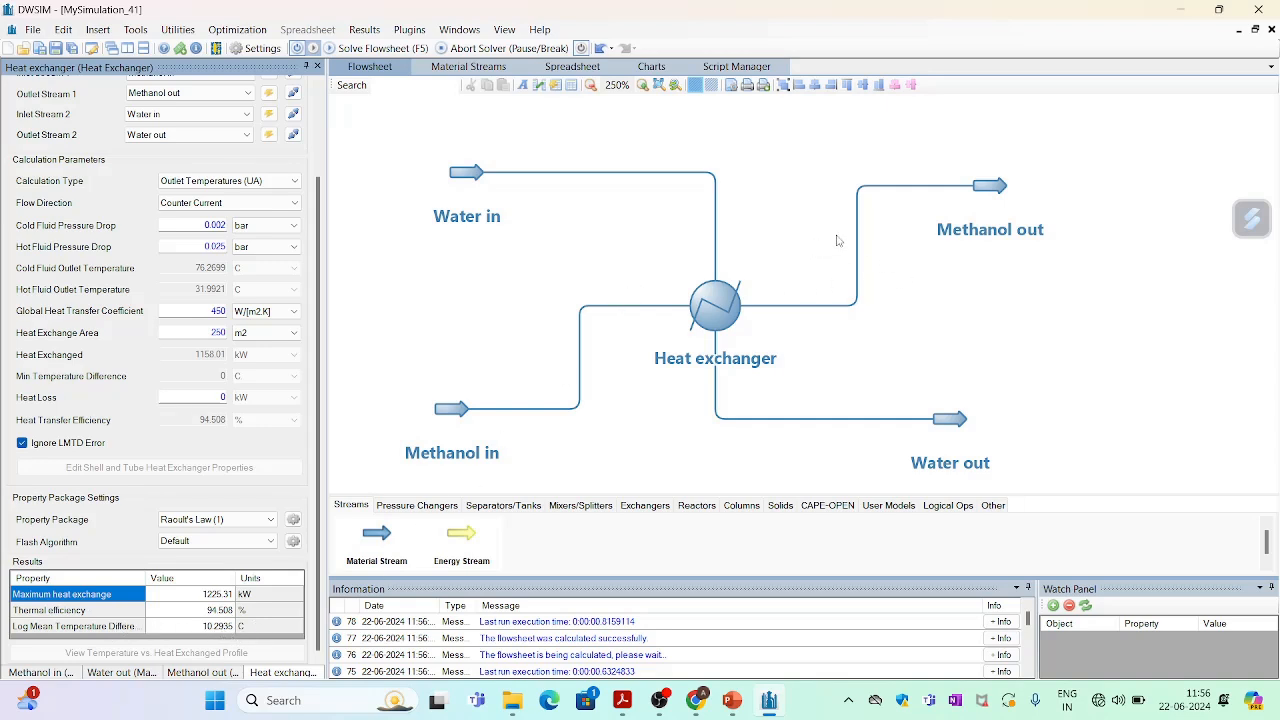
left_click(110, 35)
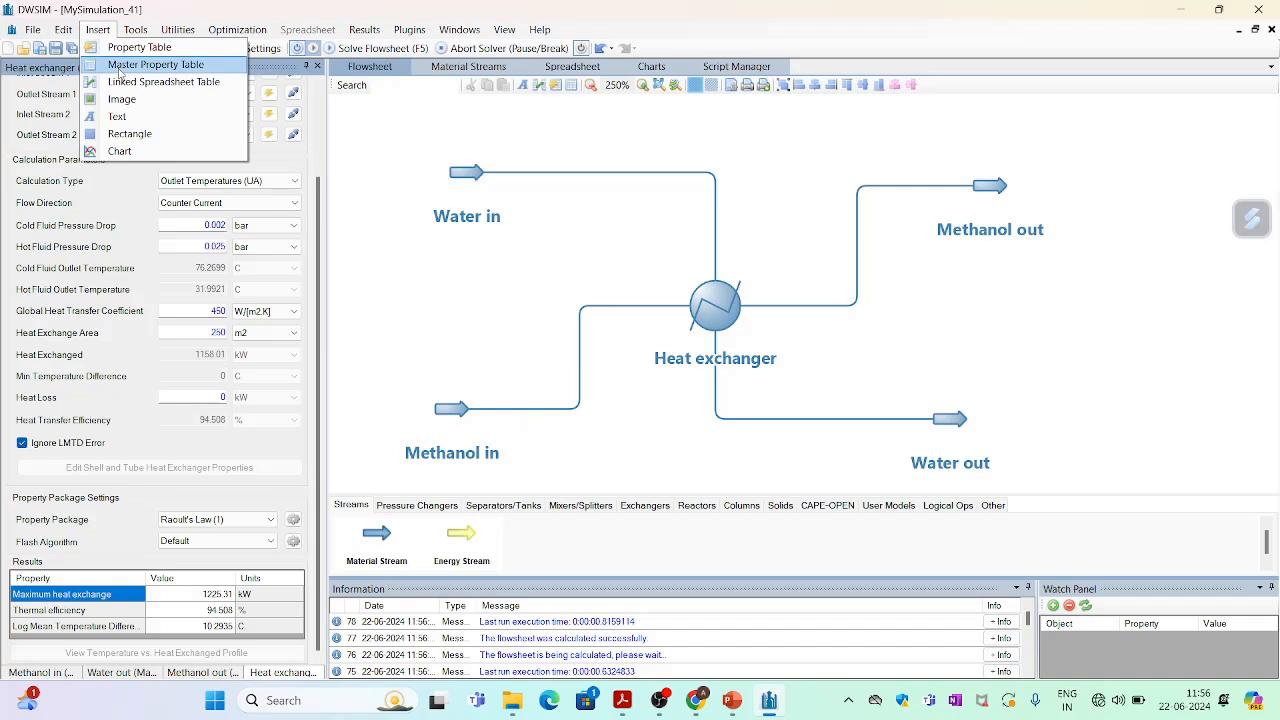
left_click(119, 68)
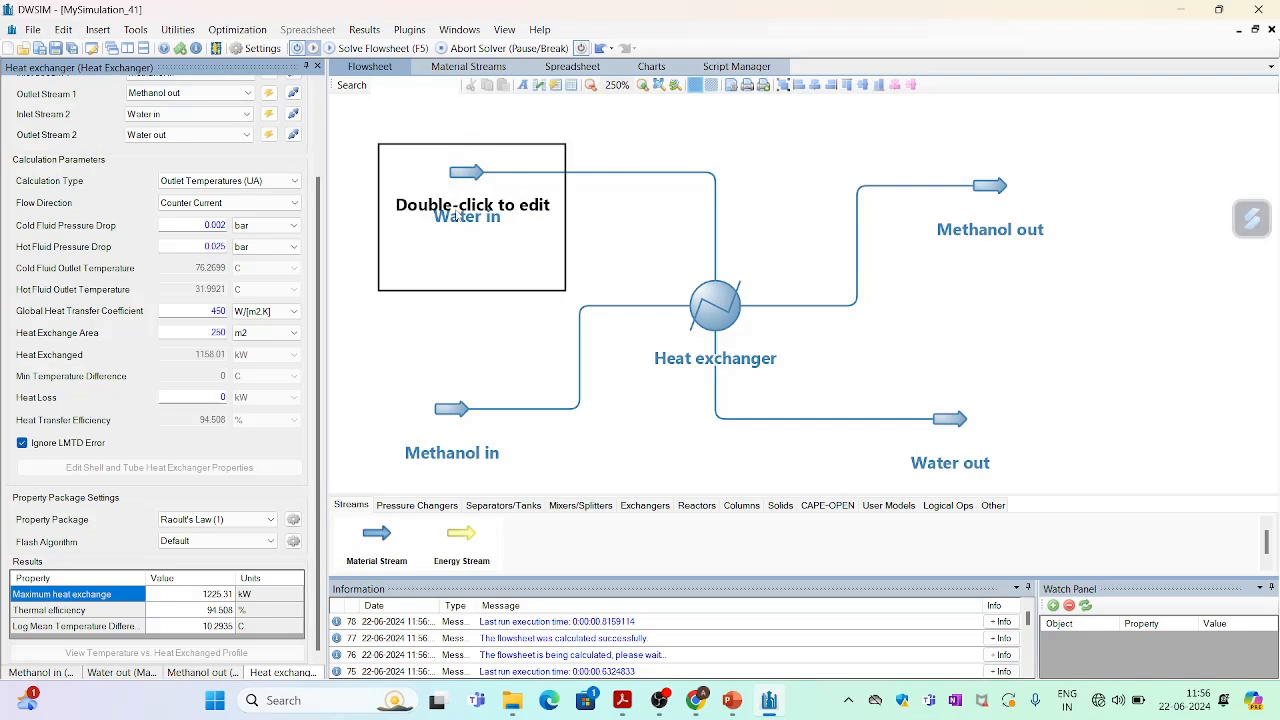
double_click(414, 217)
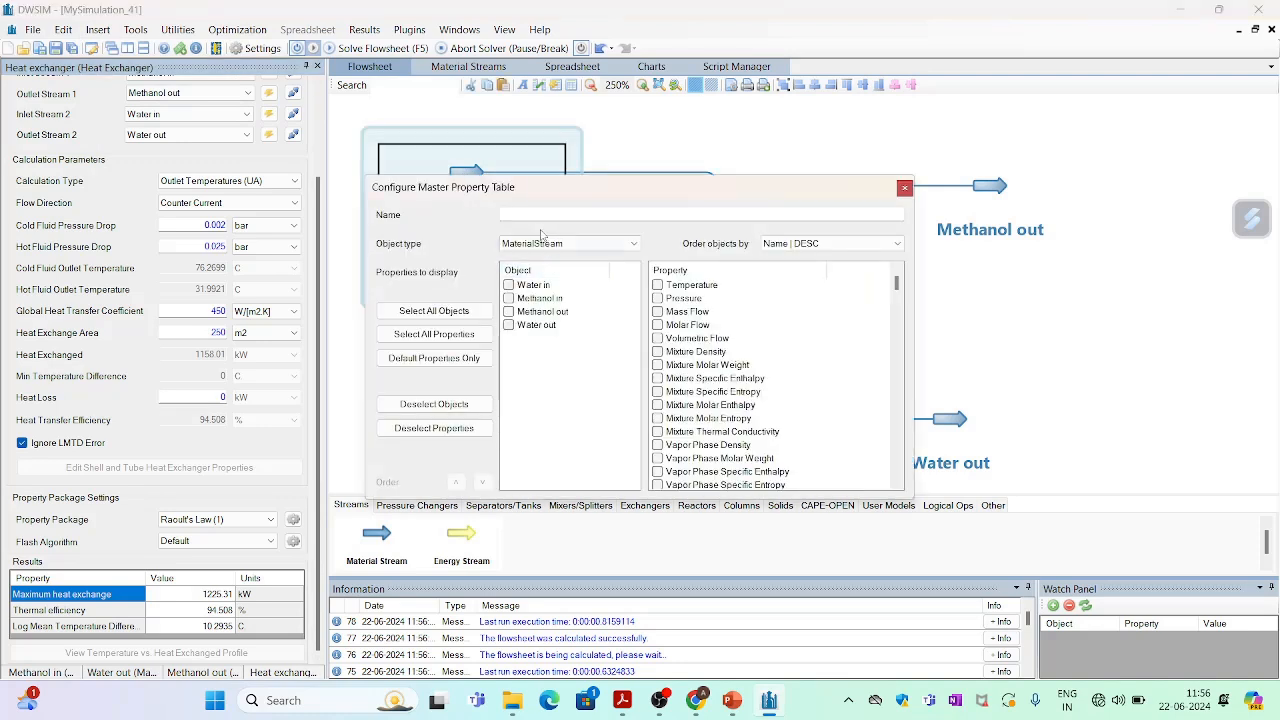
left_click(539, 216)
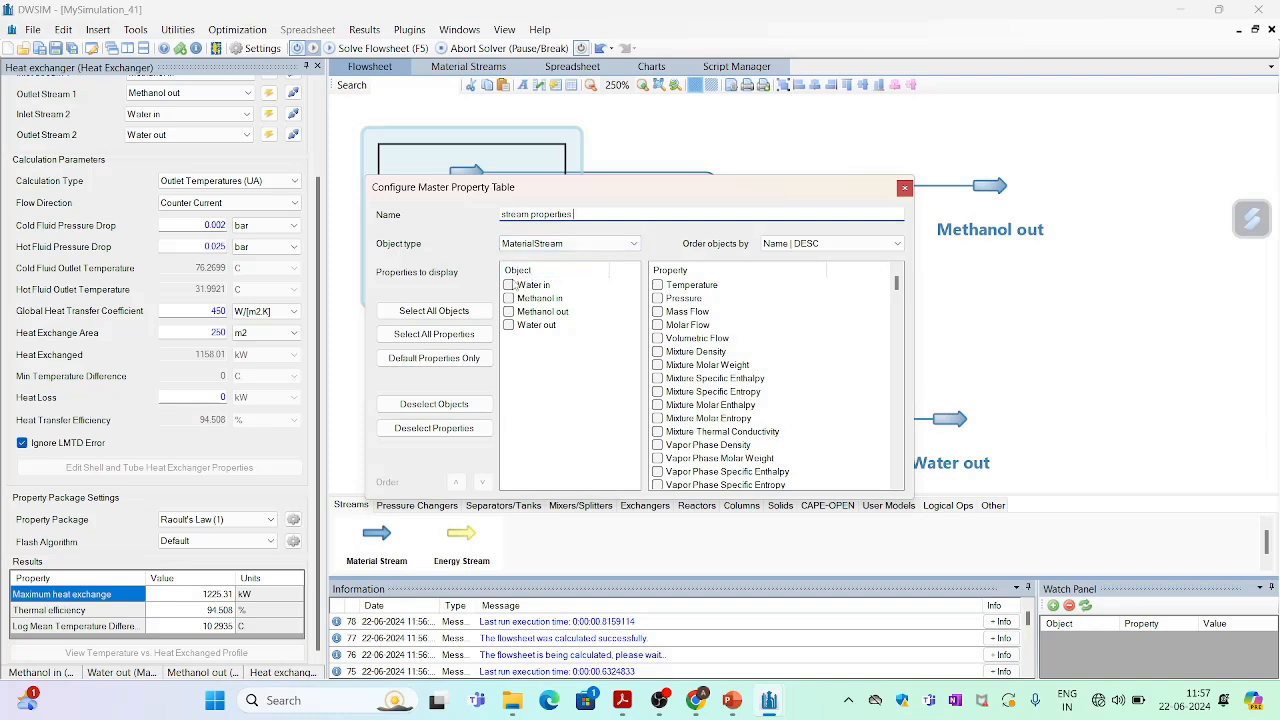
left_click(509, 285)
left_click(509, 298)
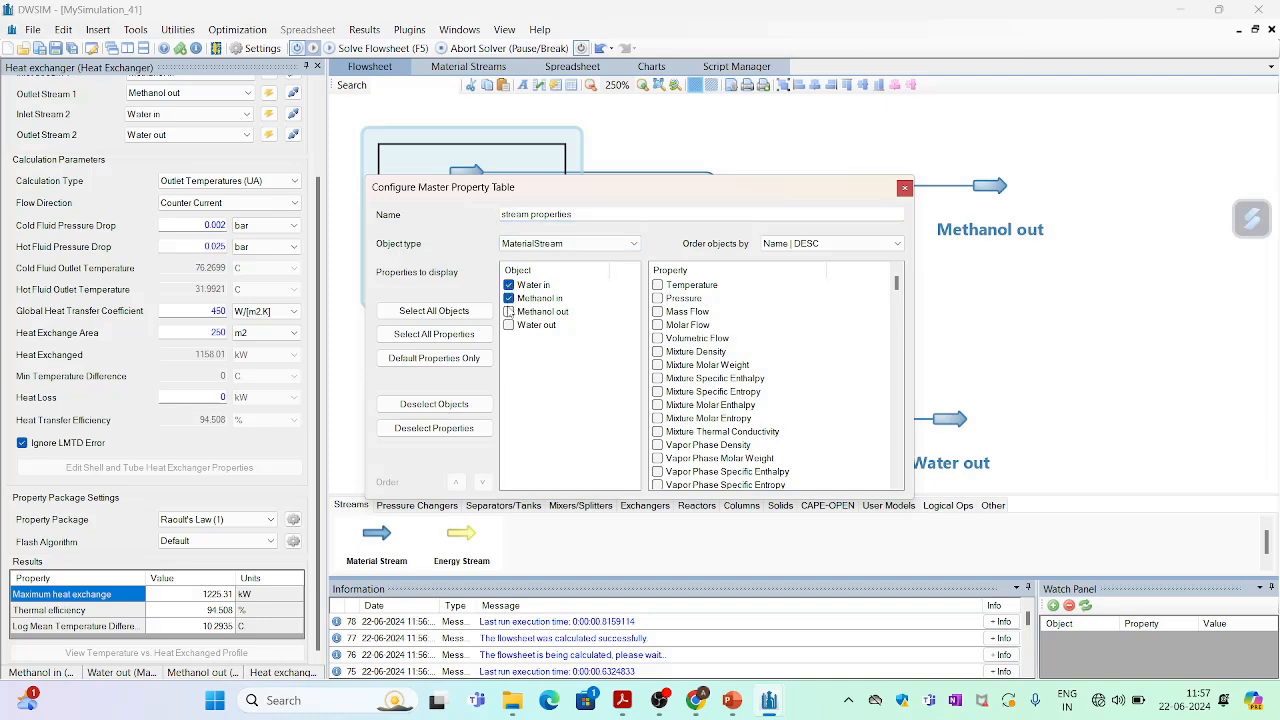
left_click(509, 311)
left_click(509, 325)
left_click(658, 285)
left_click(658, 298)
left_click(658, 312)
left_click_drag(896, 287, 893, 369)
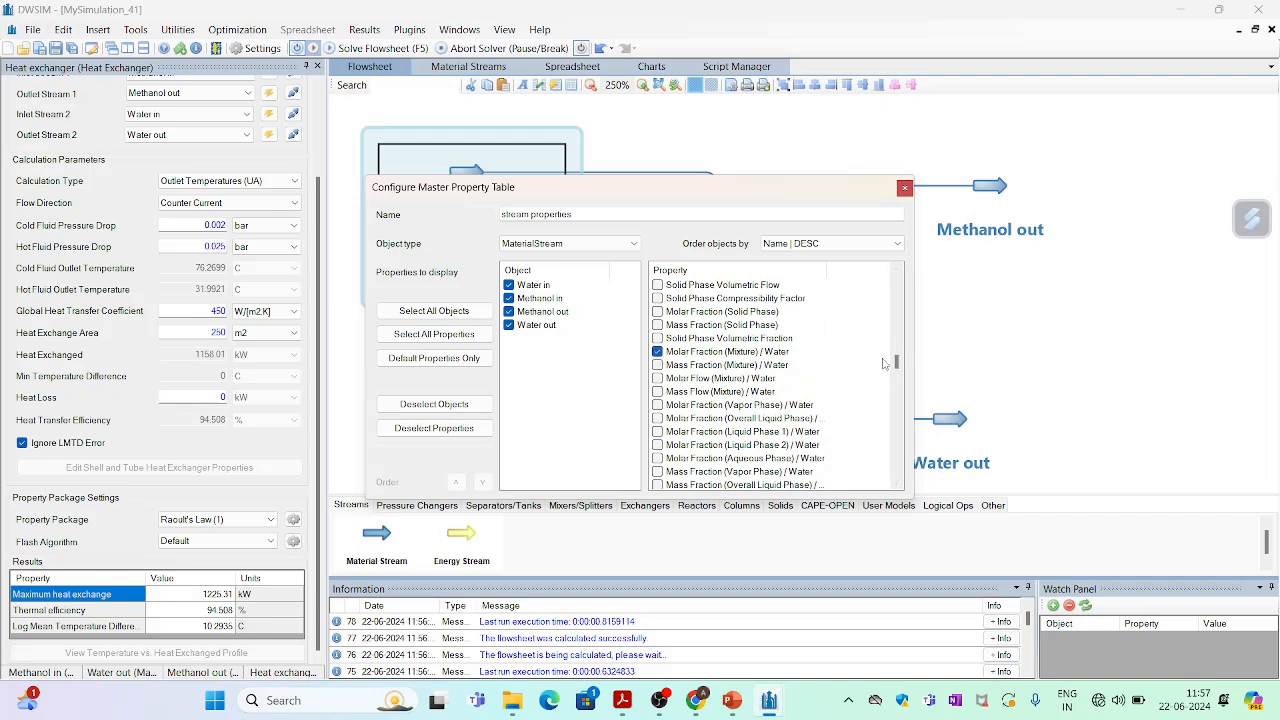
left_click_drag(897, 363, 902, 385)
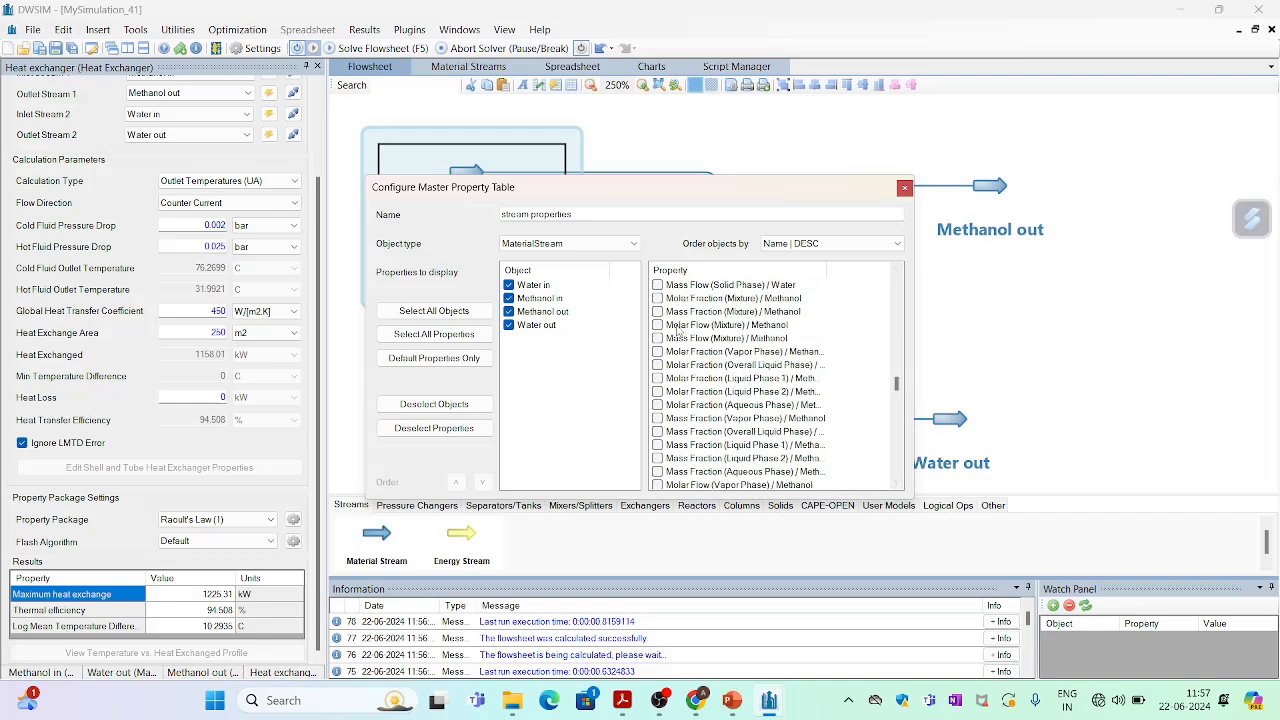
left_click(659, 326)
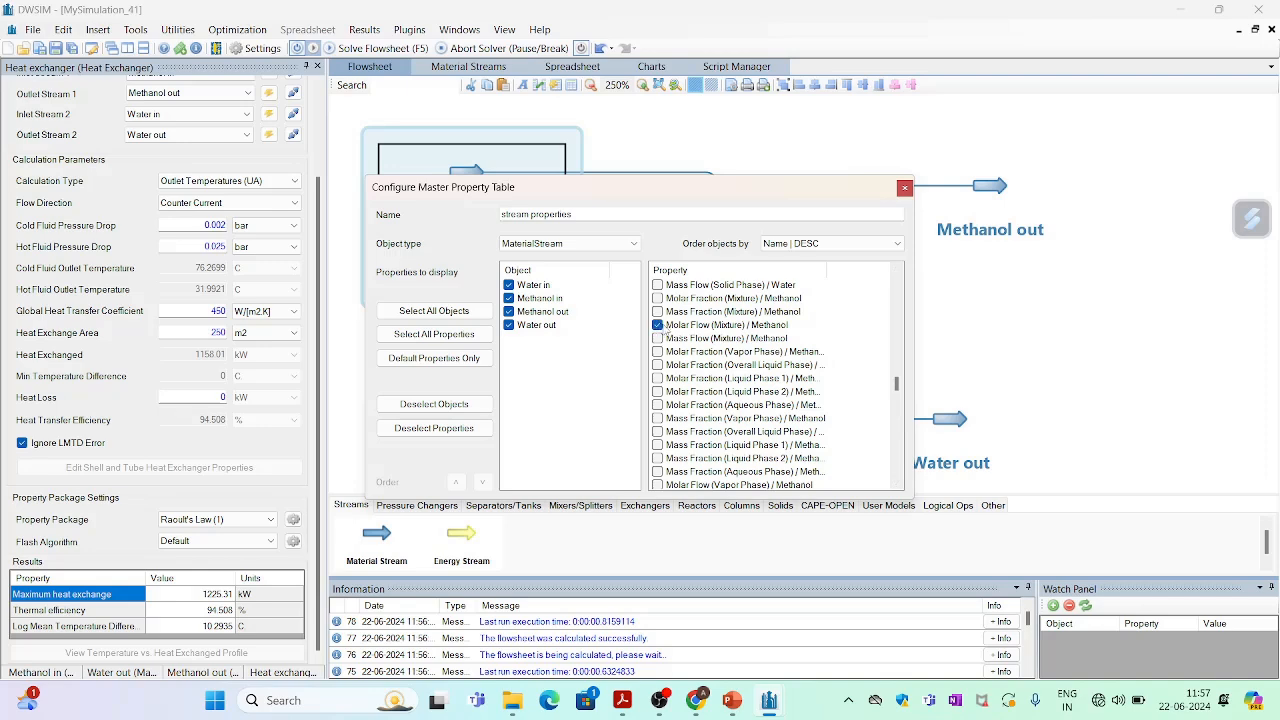
left_click(904, 188)
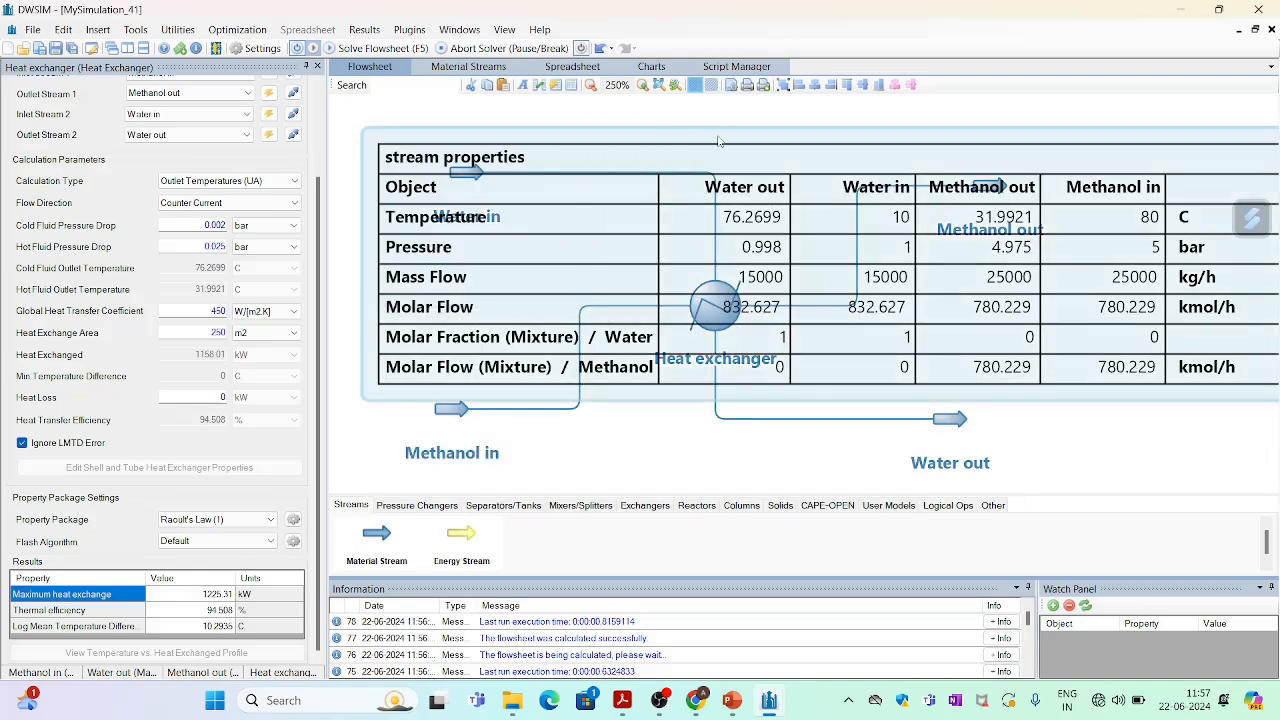
Reposition the stream properties table on the flowsheet above the heat exchanger.
left_click(726, 138)
left_click(733, 149)
mouse_move(736, 135)
left_mouse_down()
mouse_move(736, 188)
mouse_move(731, 127)
mouse_move(733, 155)
mouse_move(720, 138)
left_mouse_up()
left_click(730, 156)
left_click(720, 138)
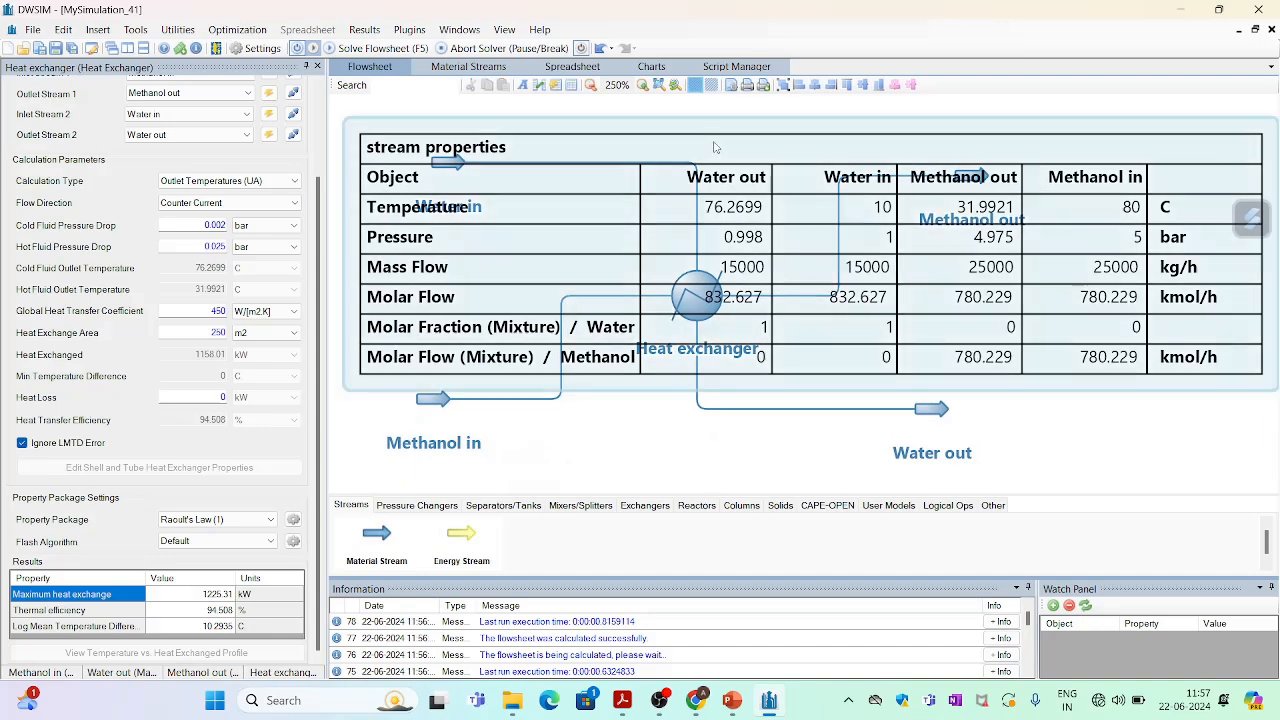
mouse_move(369, 129)
left_mouse_down()
mouse_move(397, 147)
mouse_move(385, 129)
left_mouse_up()
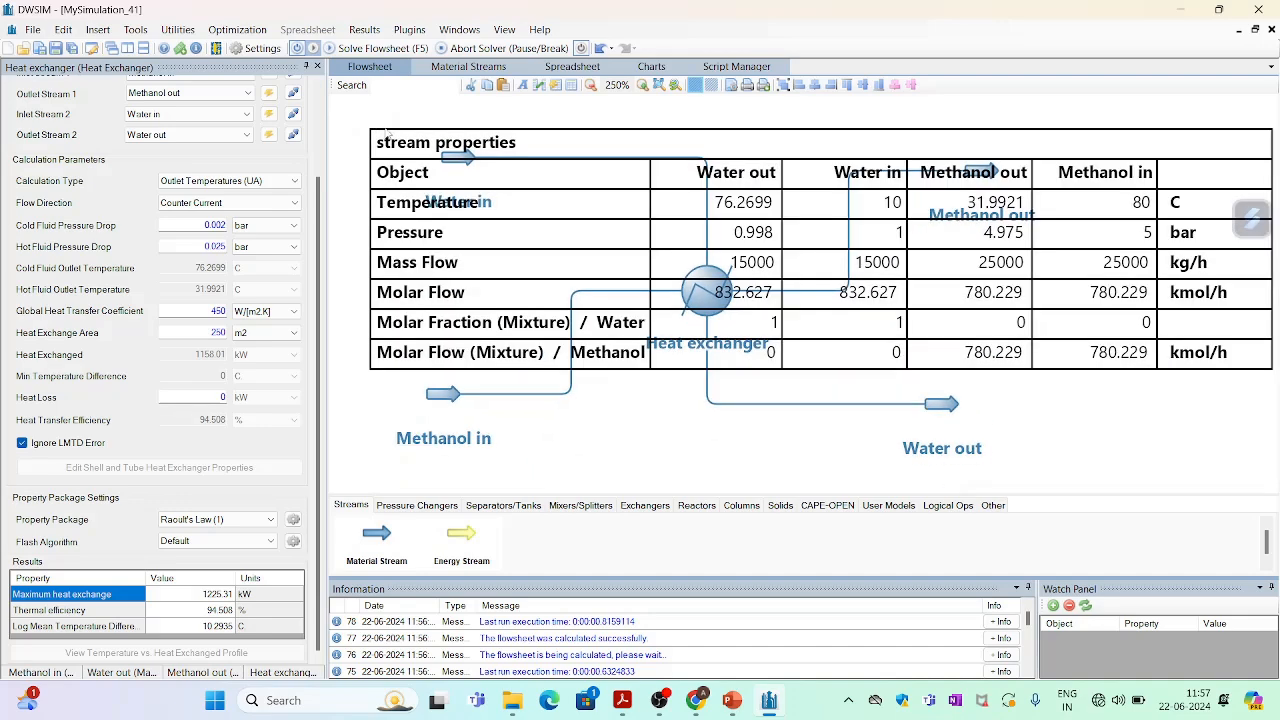
Insert a new master property table on the flowsheet and open its configuration, naming it he properties.
left_click(696, 282)
left_click_drag(1246, 363, 1221, 708)
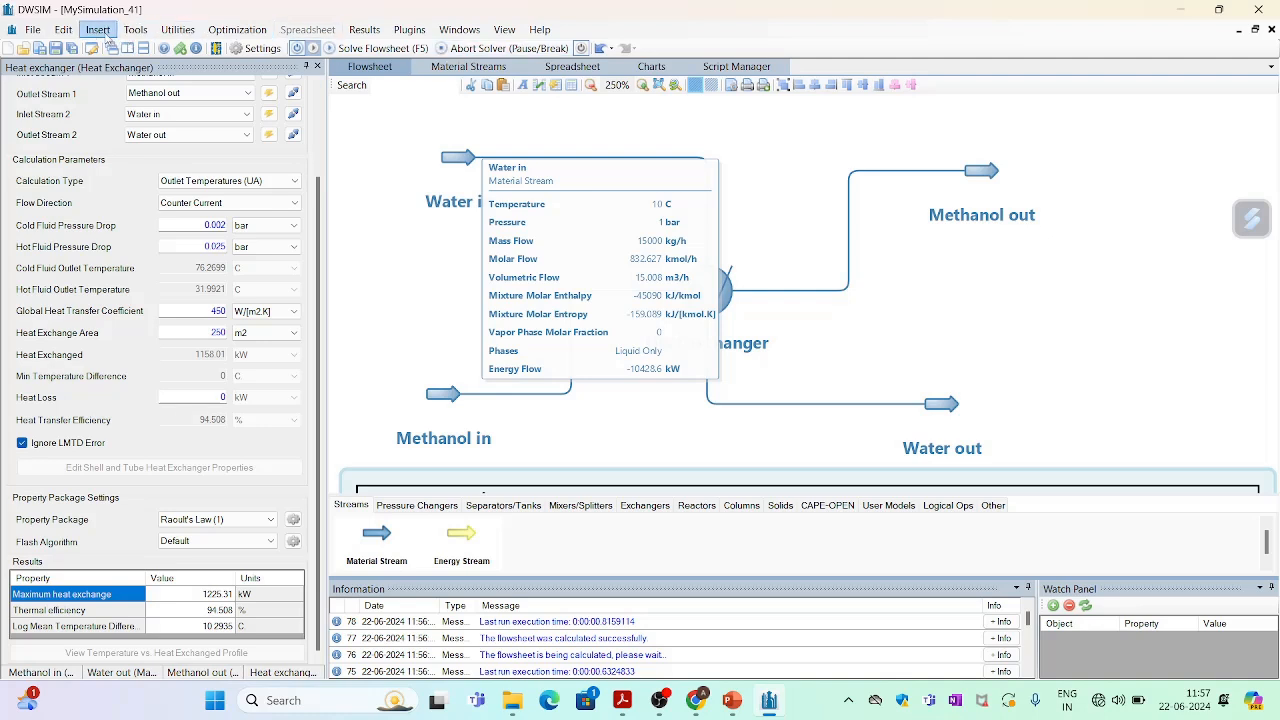
left_click(104, 30)
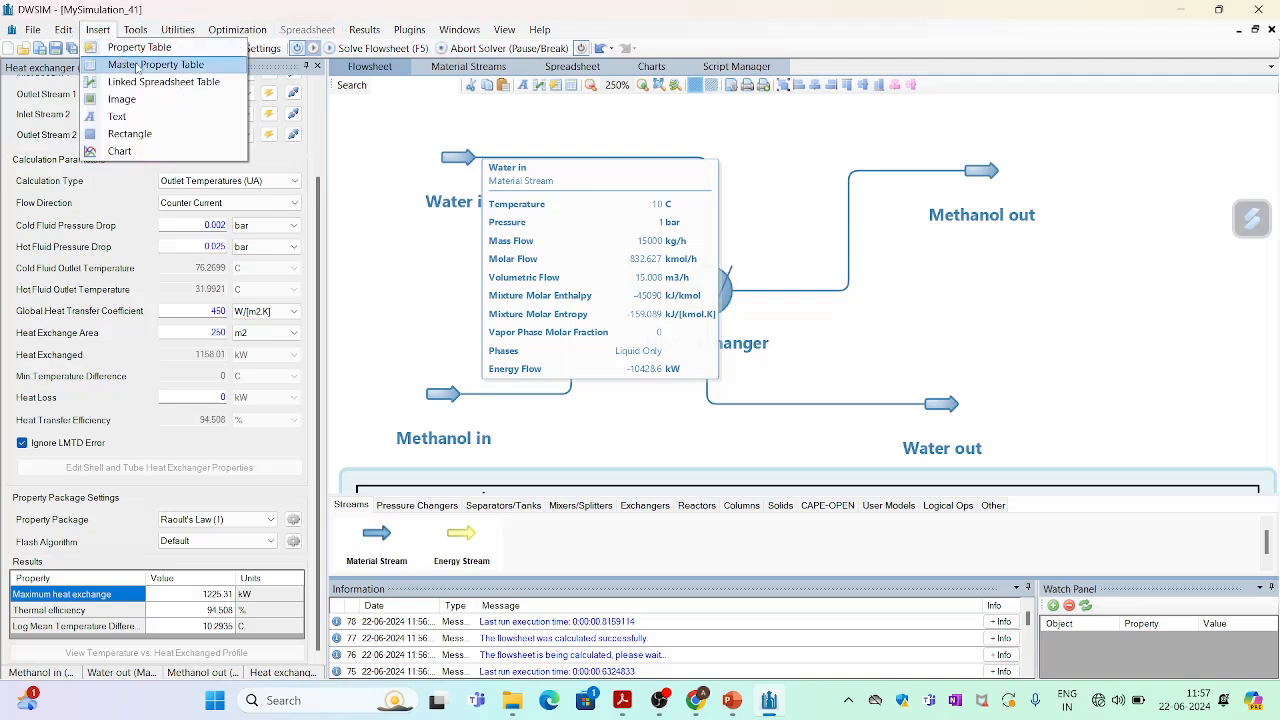
left_click(140, 64)
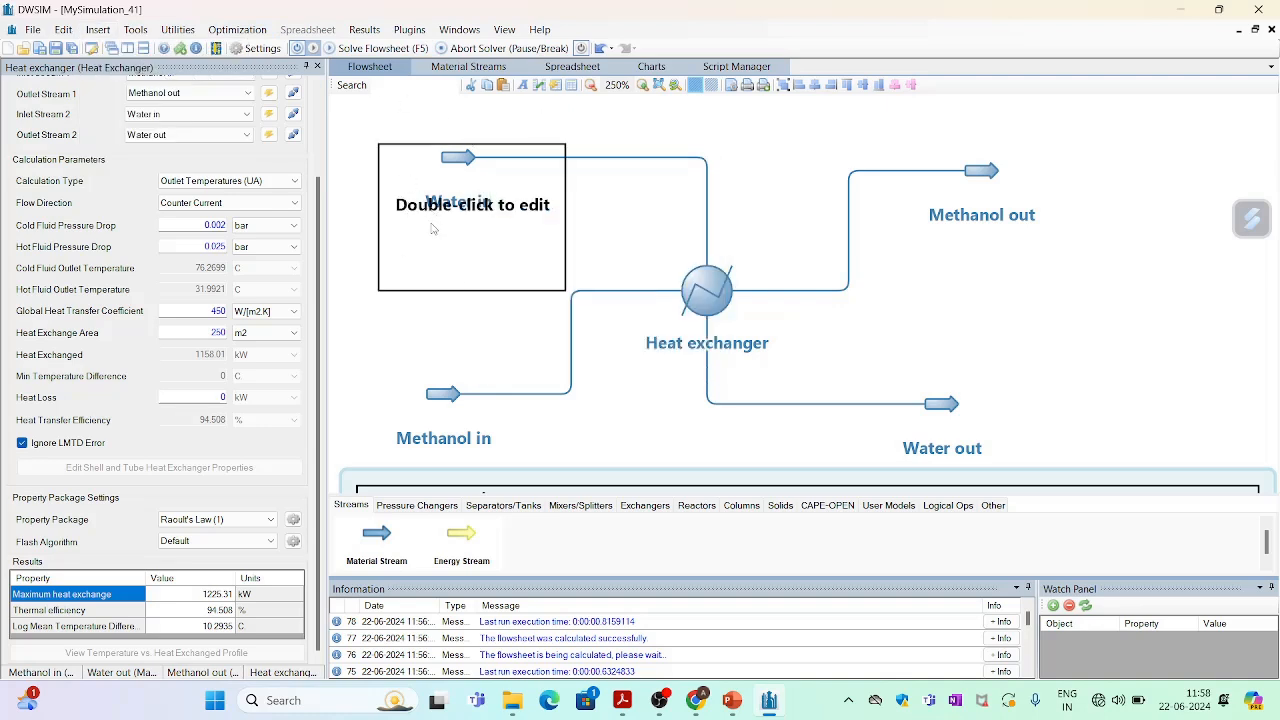
left_click(432, 229)
double_click(432, 229)
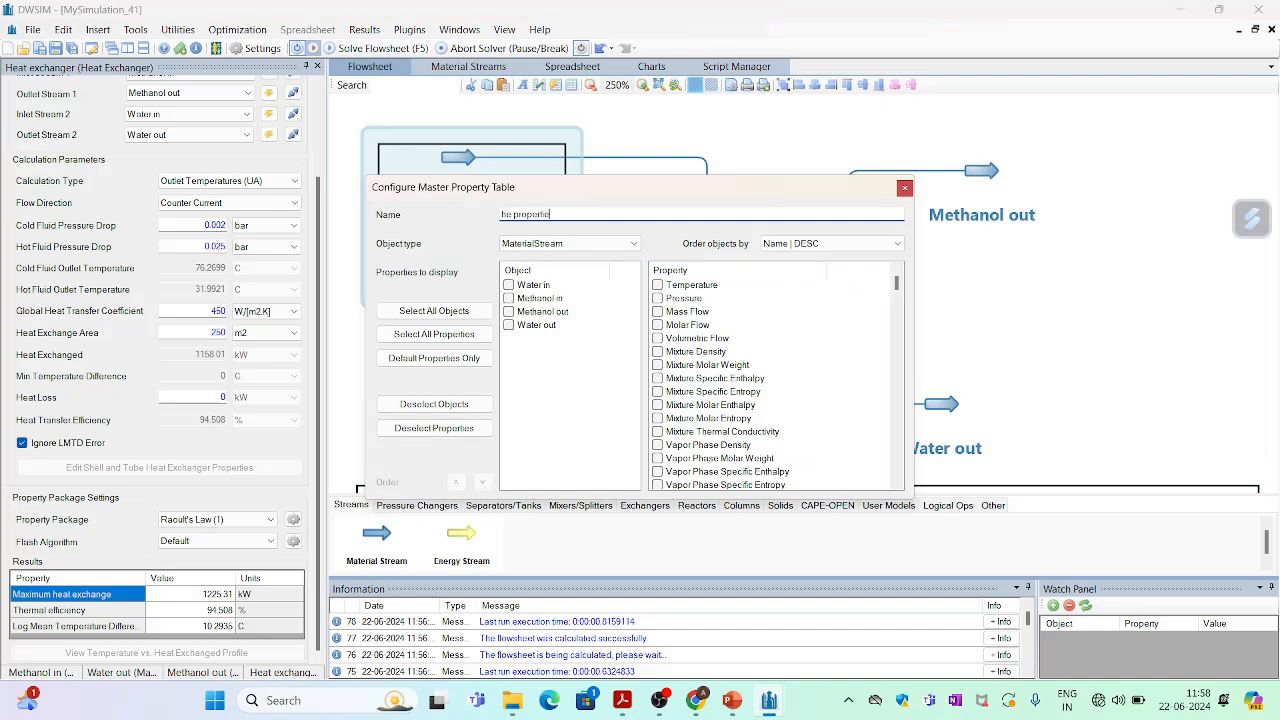
Configure the table for the Heat exchanger, showing U, exchange area, heat load, cold and hot outlet temperatures, LMTD and thermal efficiency.
left_click(570, 243)
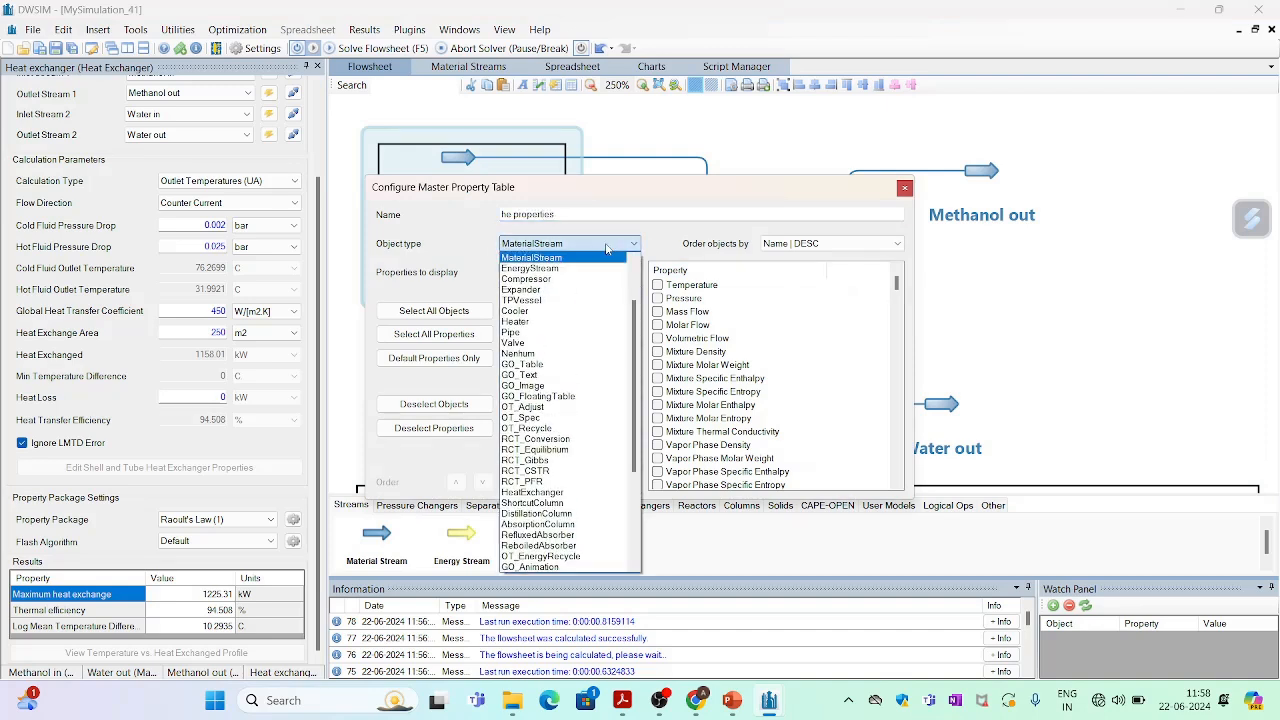
left_click(597, 492)
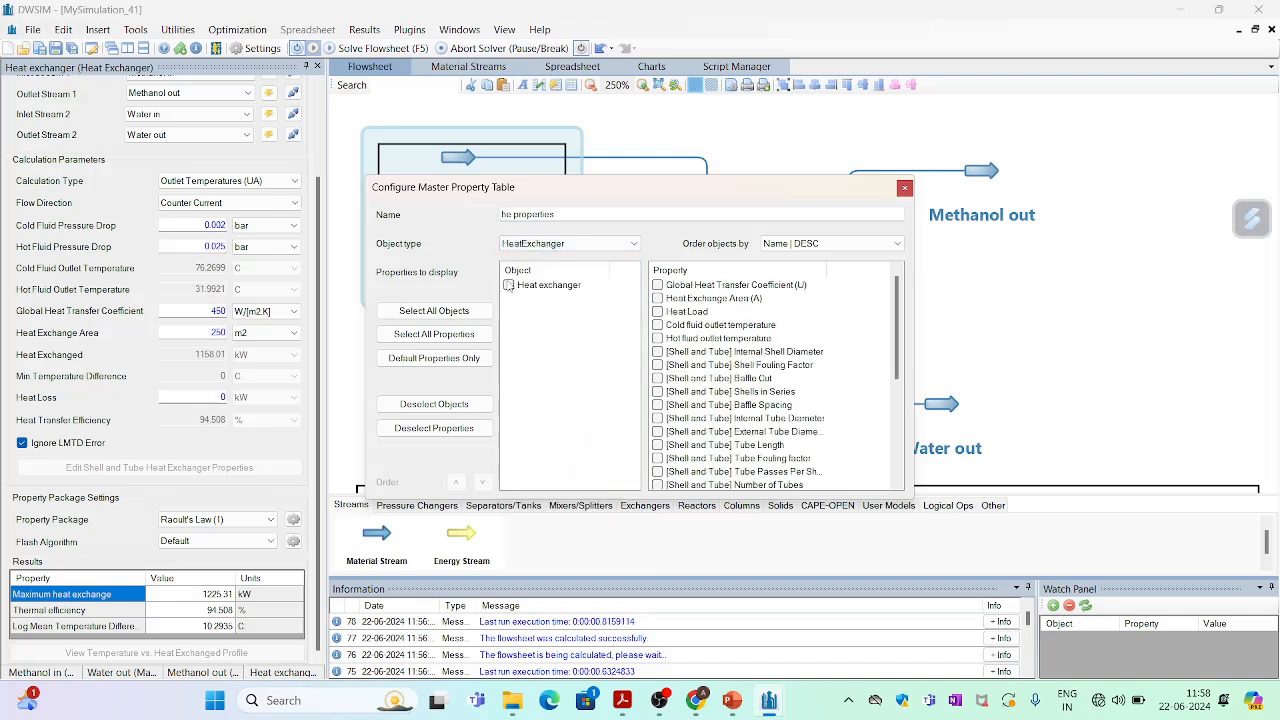
left_click(508, 286)
left_click(657, 285)
left_click(657, 298)
left_click(657, 311)
left_click(657, 325)
left_click_drag(903, 338, 904, 403)
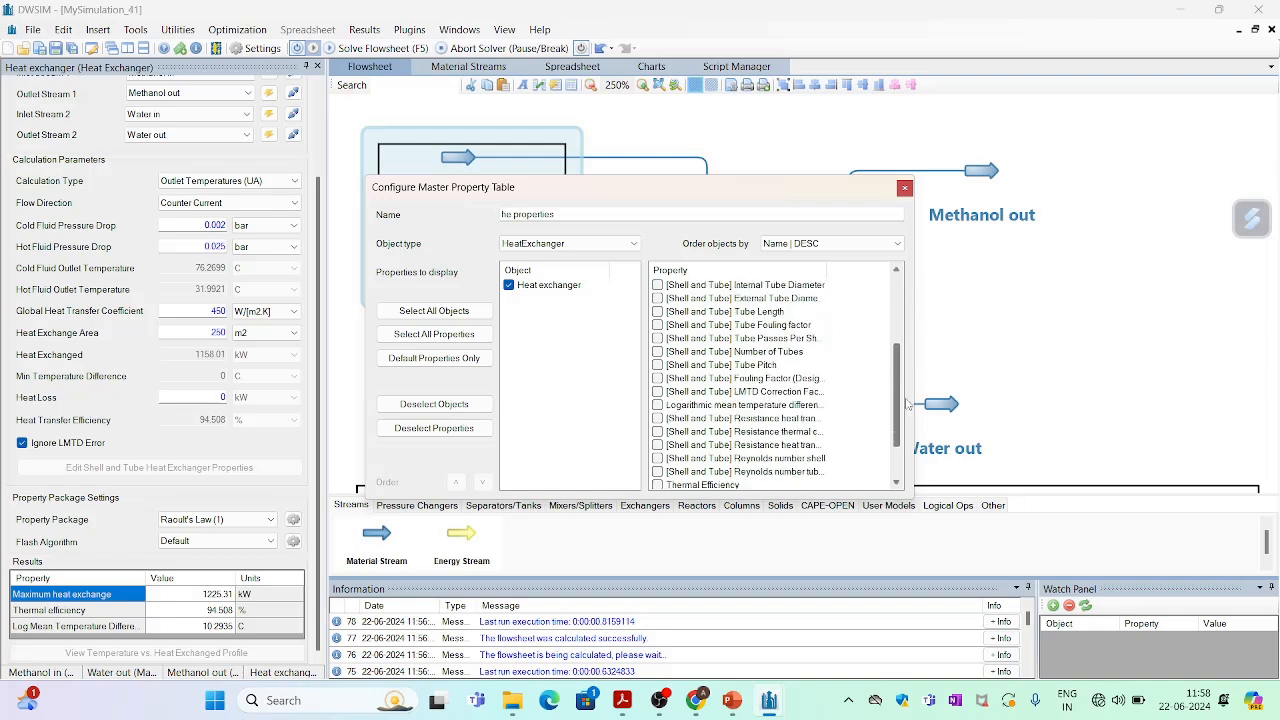
left_click(657, 405)
left_click(904, 188)
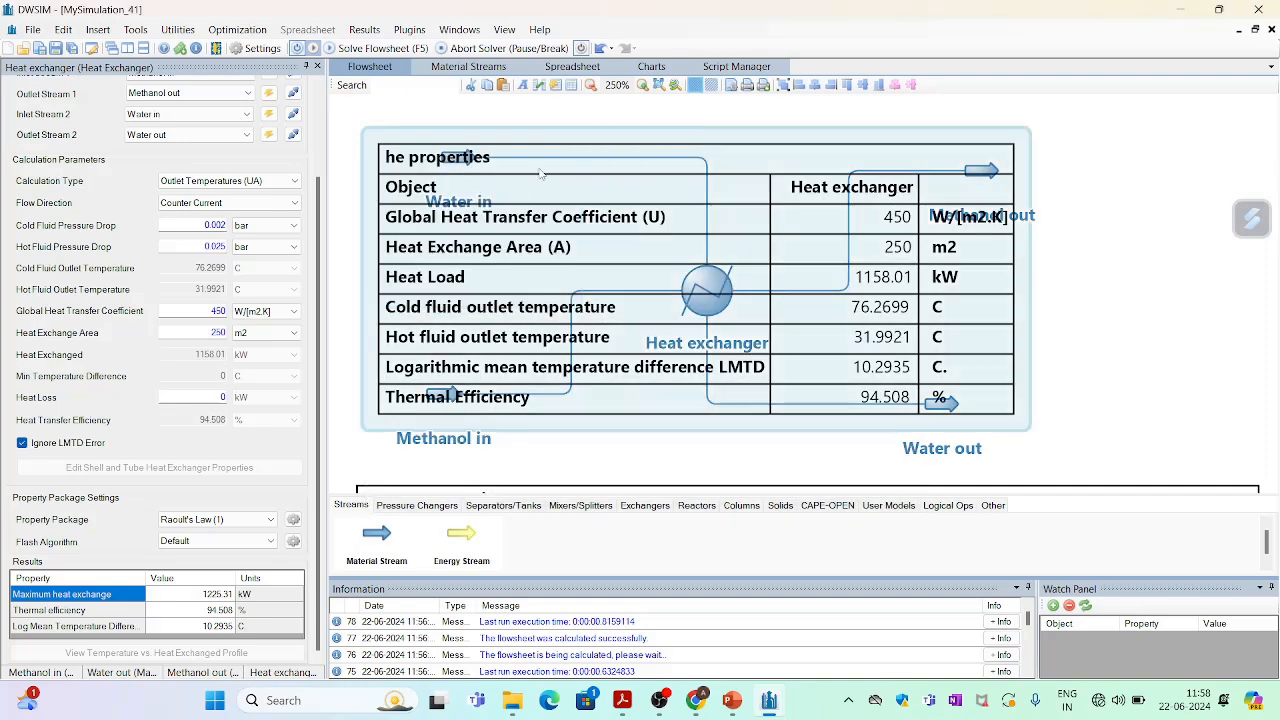
Position the he properties table beside the stream properties table below the flowsheet.
mouse_move(435, 133)
left_mouse_down()
mouse_move(457, 134)
mouse_move(430, 134)
left_mouse_up()
left_click_drag(646, 160, 1257, 506)
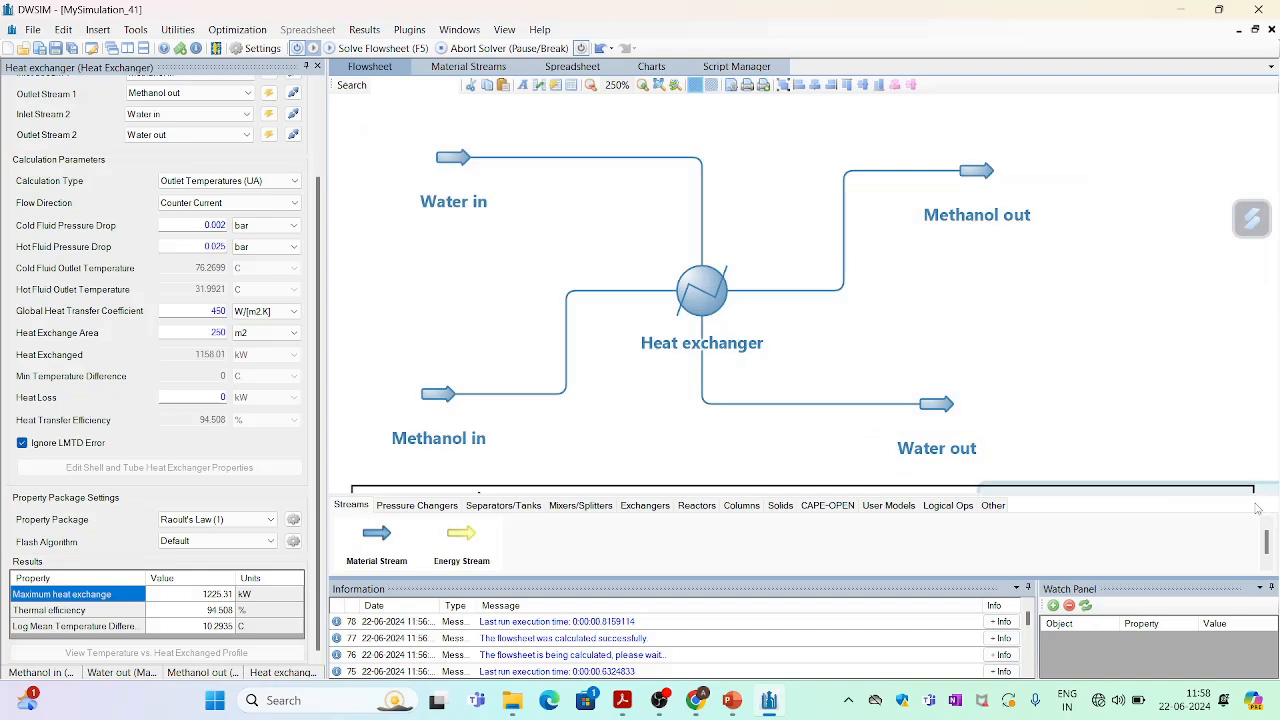
scroll(793, 329, "down", 5)
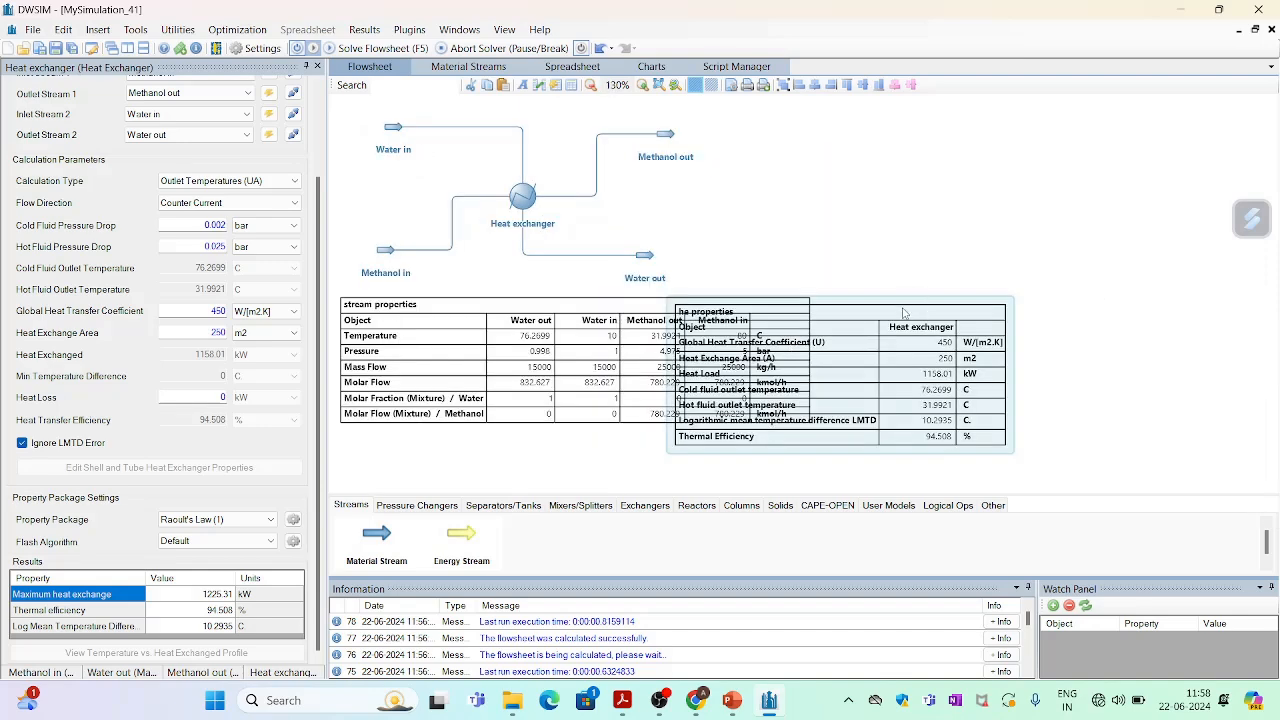
left_click_drag(892, 301, 897, 300)
left_click_drag(897, 426, 1068, 423)
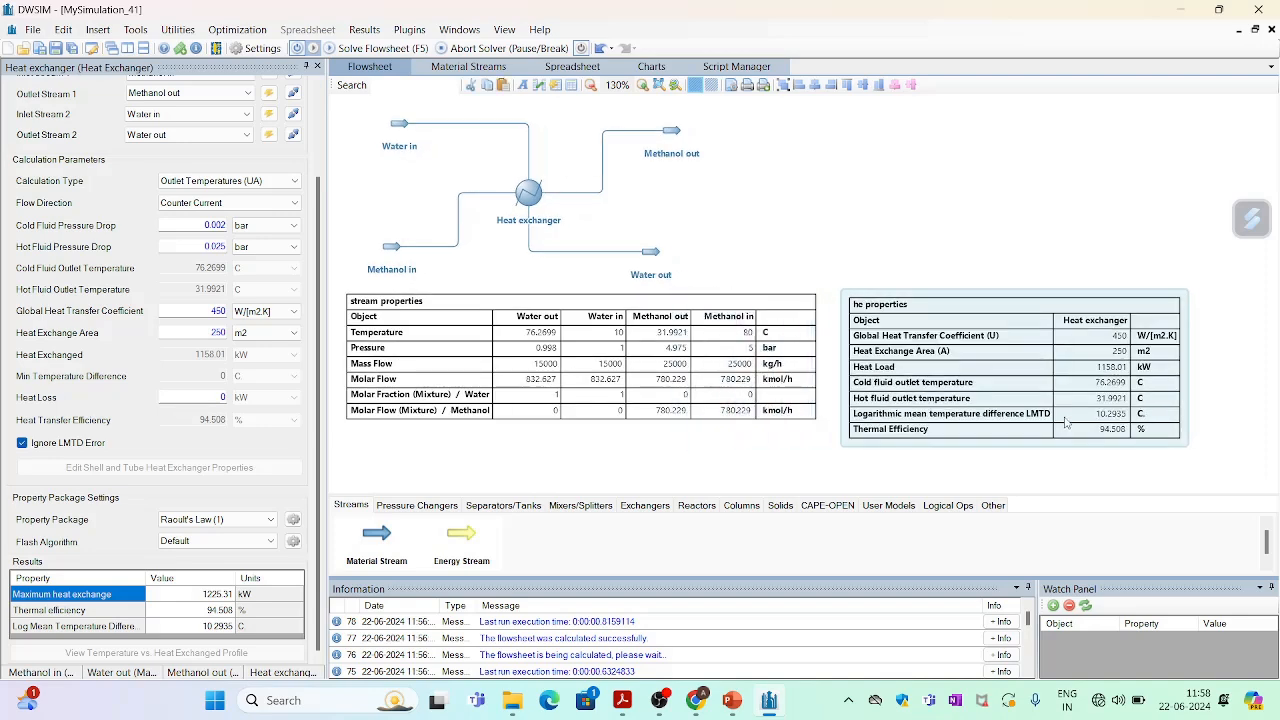